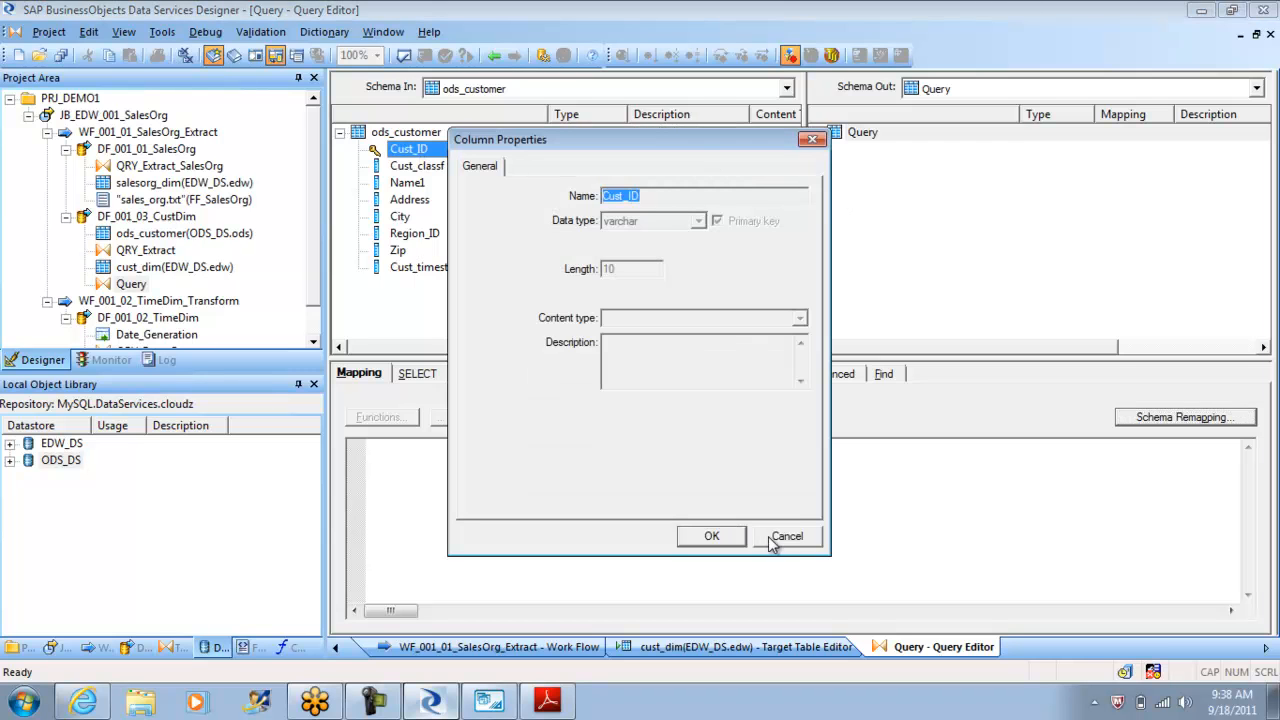
Step: Map Cust_ID and Region_ID from ods_customer to the Query transform's output and enable distinct rows
left_click(784, 537)
left_click_drag(413, 156, 826, 208)
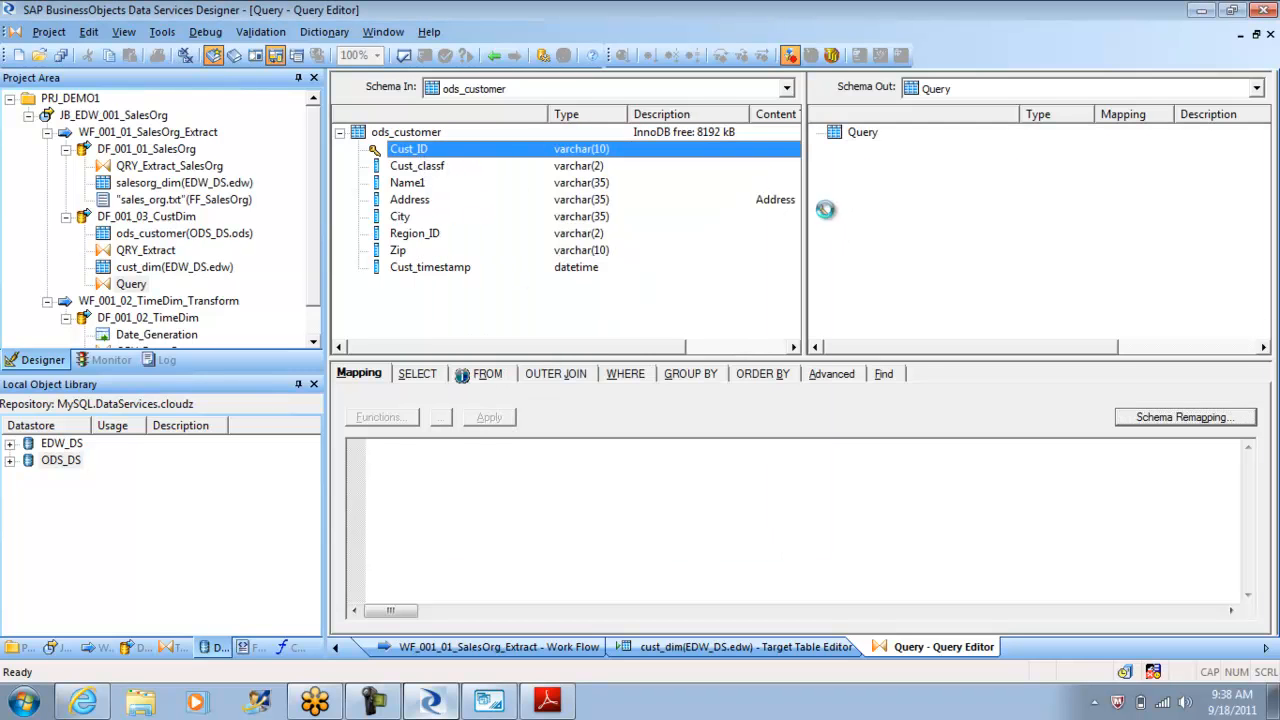
left_click_drag(414, 234, 898, 241)
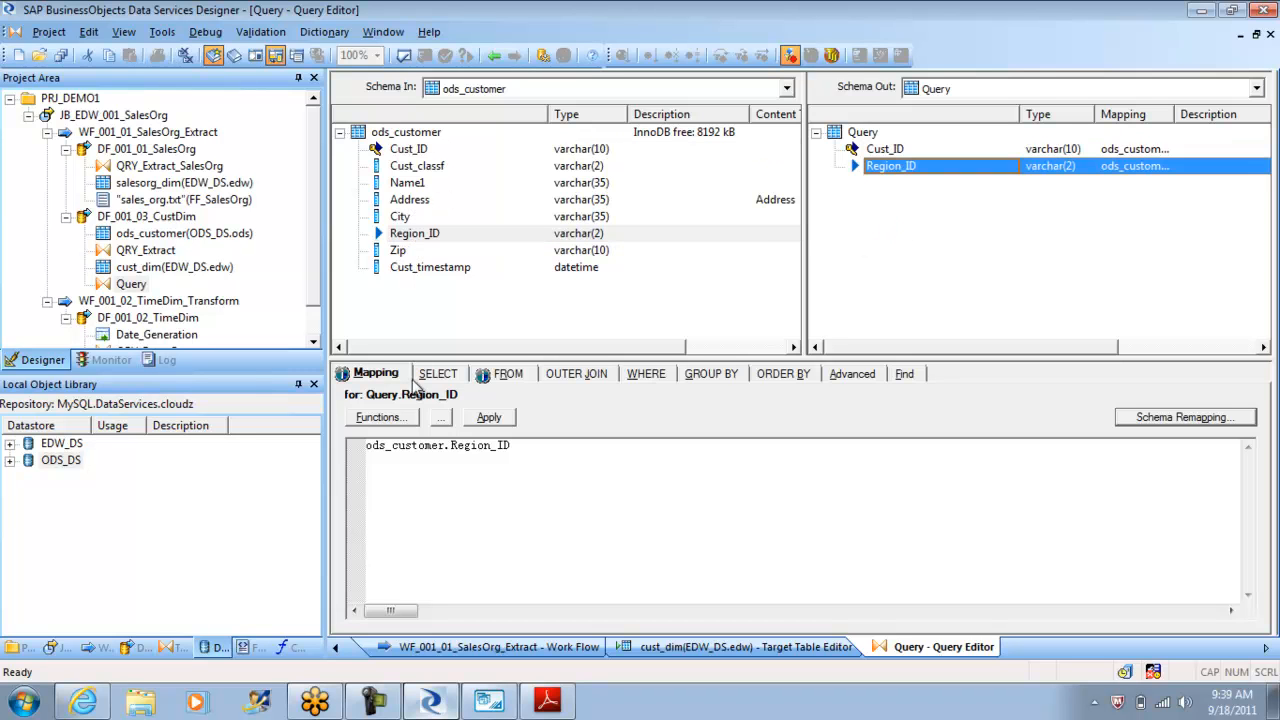
left_click(437, 373)
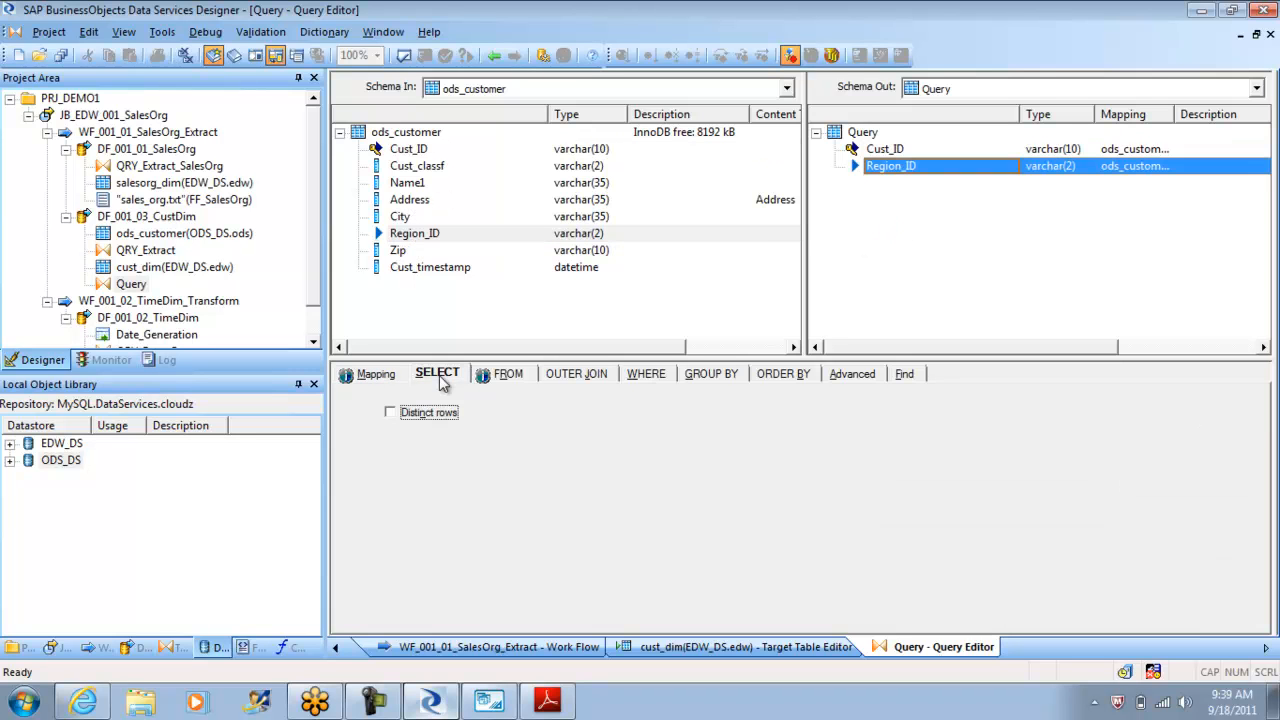
left_click(391, 412)
left_click(497, 57)
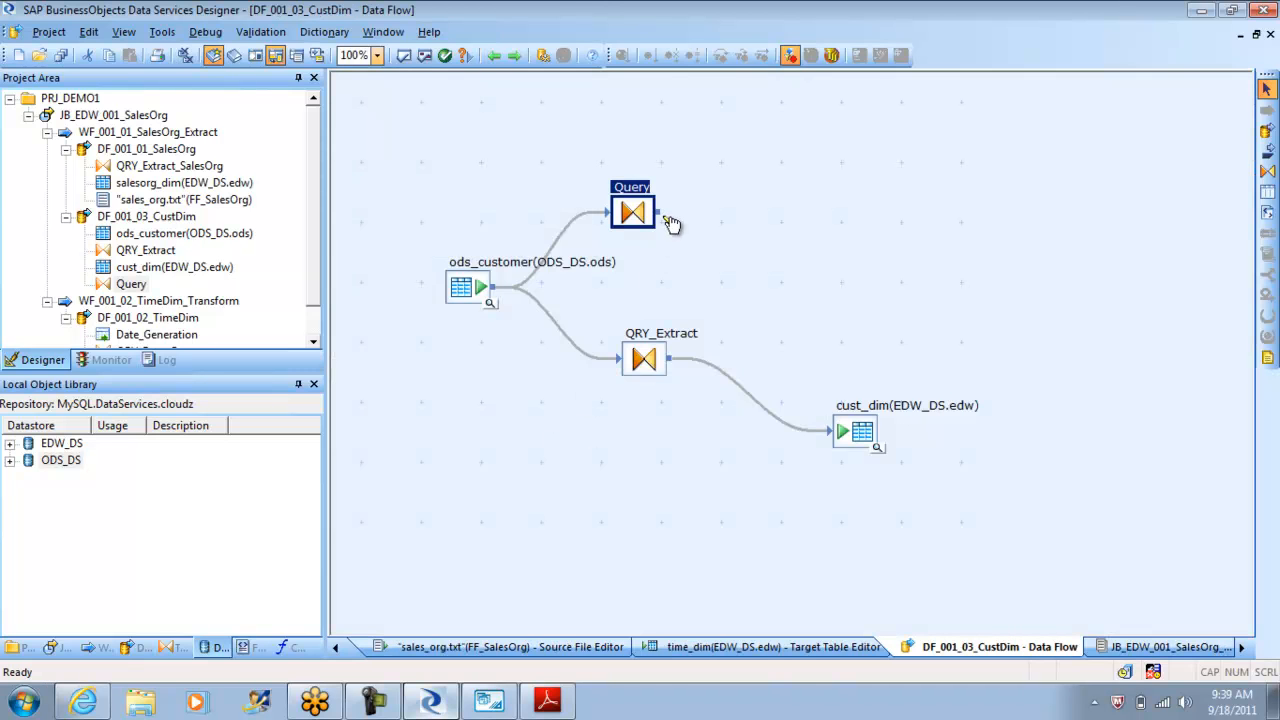
Step: Add another query transform to the data flow and connect the output of Query to it
left_click(1267, 172)
left_click(800, 258)
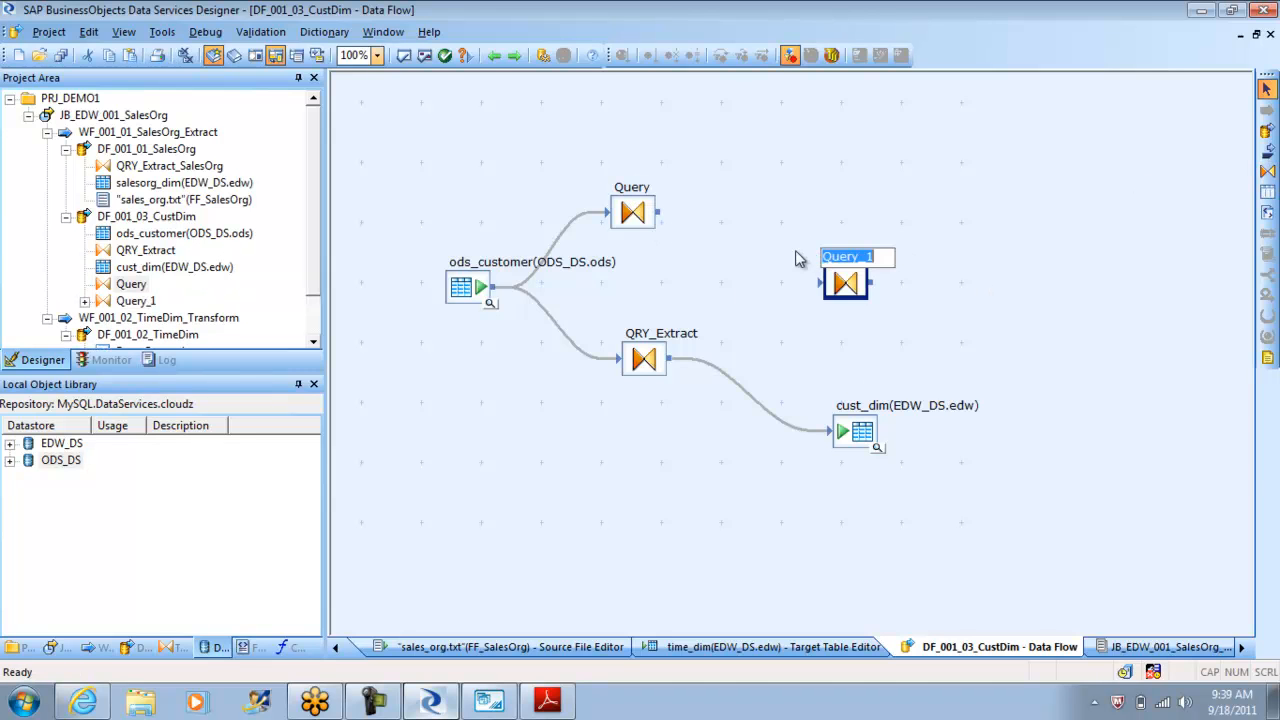
left_click(675, 256)
left_click_drag(679, 221, 822, 284)
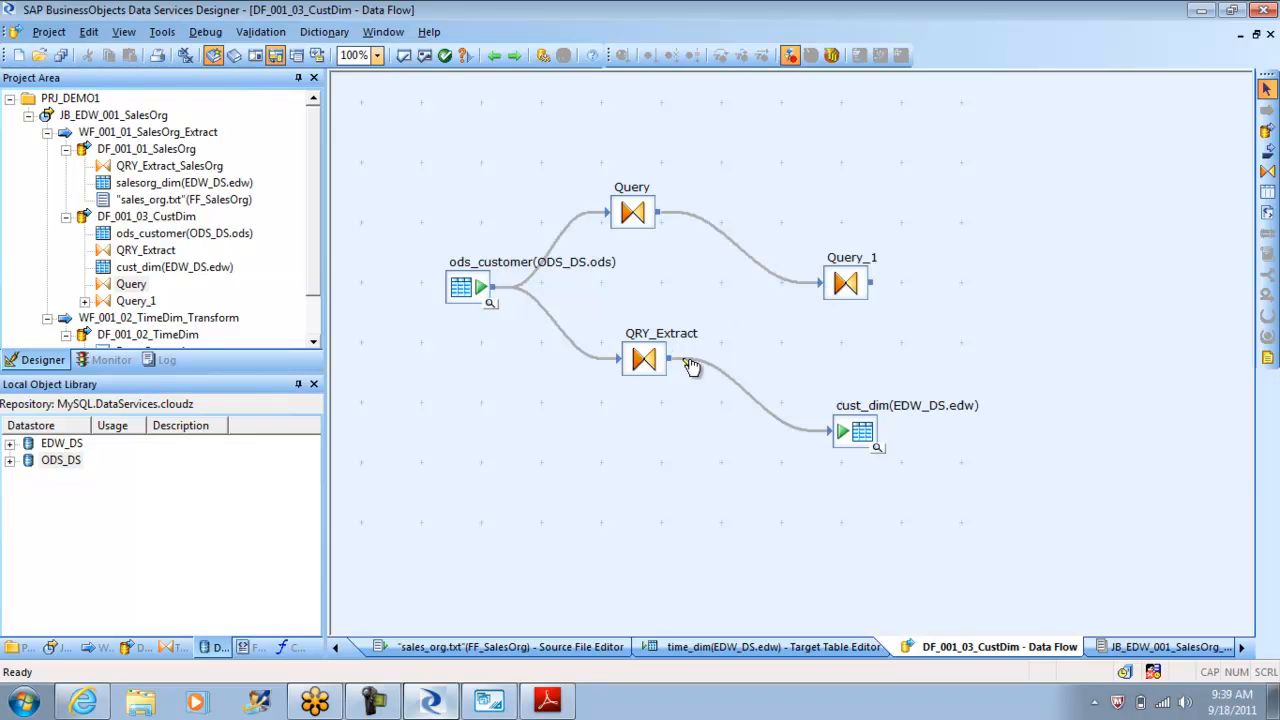
Step: Remove the link from QRY_Extract to cust_dim and route QRY_Extract through Query_1 into cust_dim
left_click(718, 375)
key("Delete")
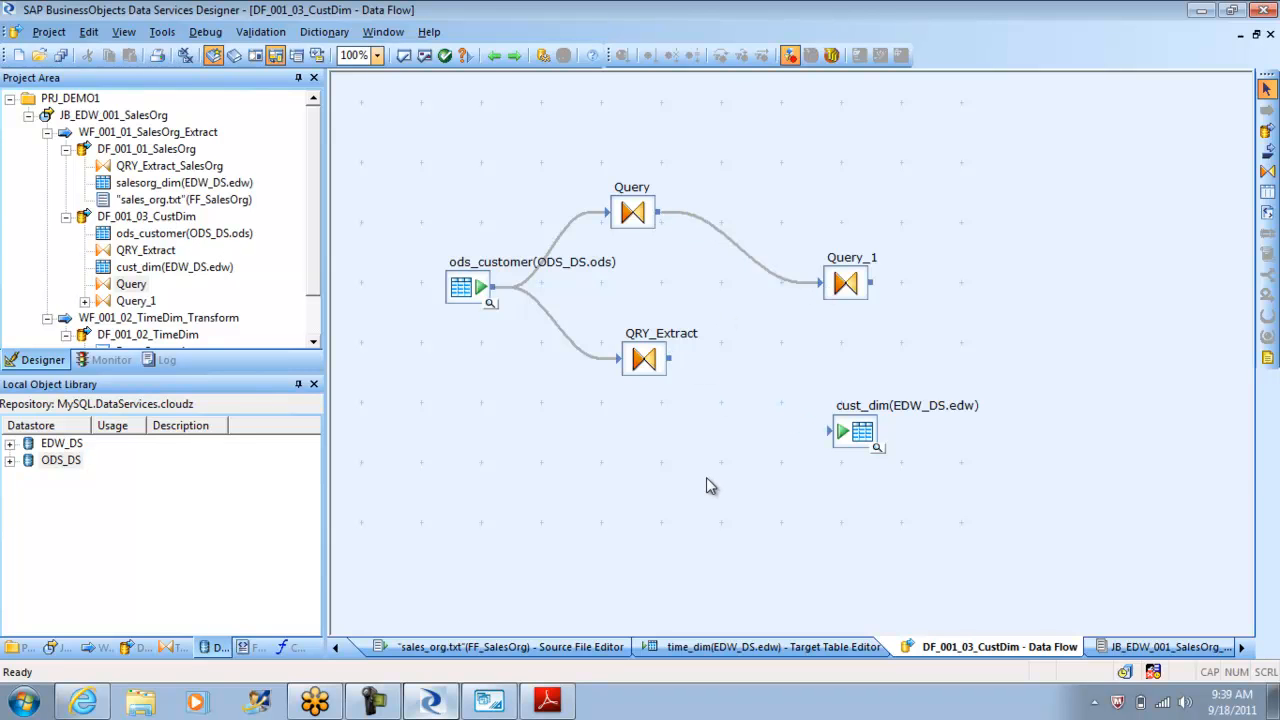
left_click_drag(670, 358, 838, 432)
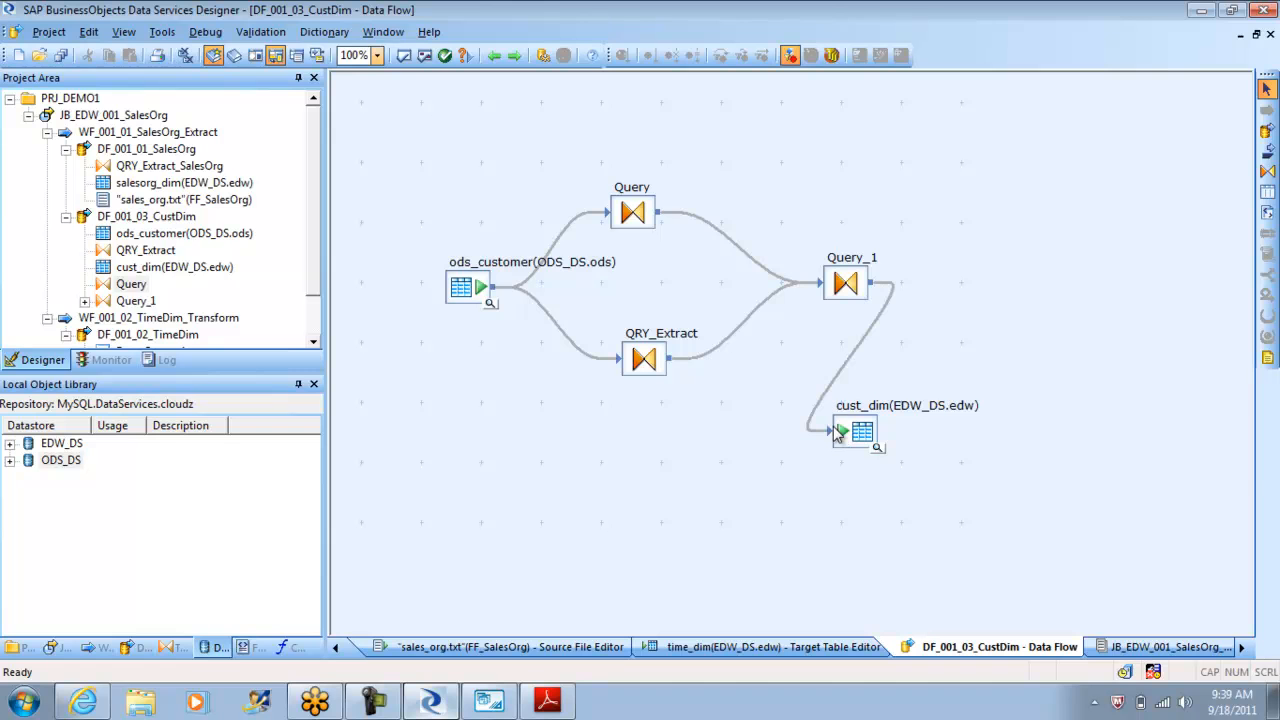
Step: Set the WHERE clause of Query_1 to the join condition Query.Cust_ID = QRY_Extract.Cust_ID
double_click(645, 362)
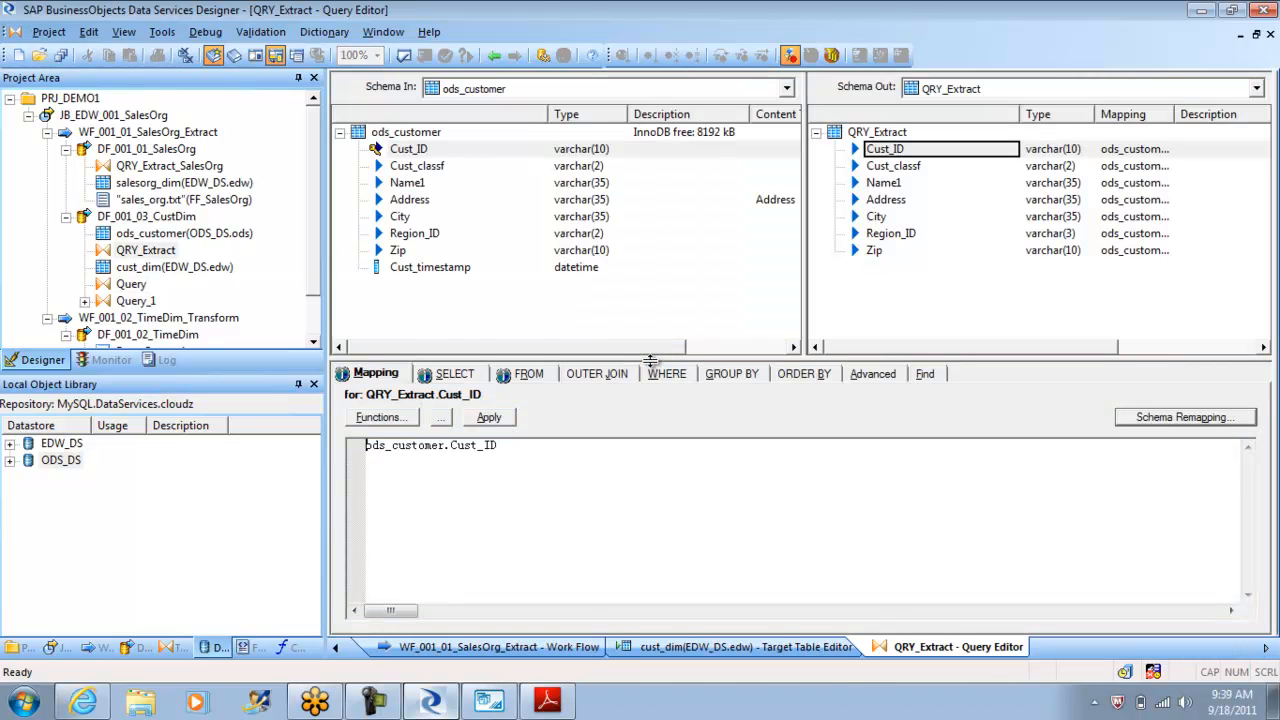
left_click(495, 56)
double_click(848, 283)
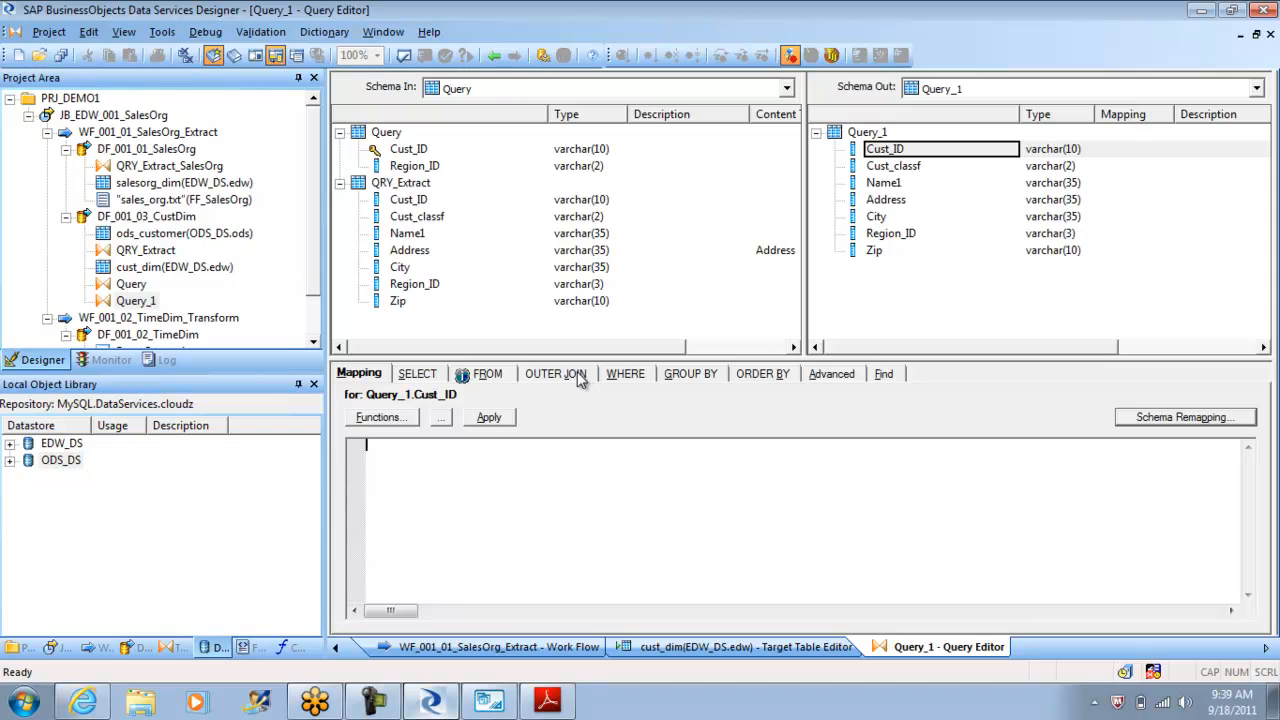
left_click(626, 376)
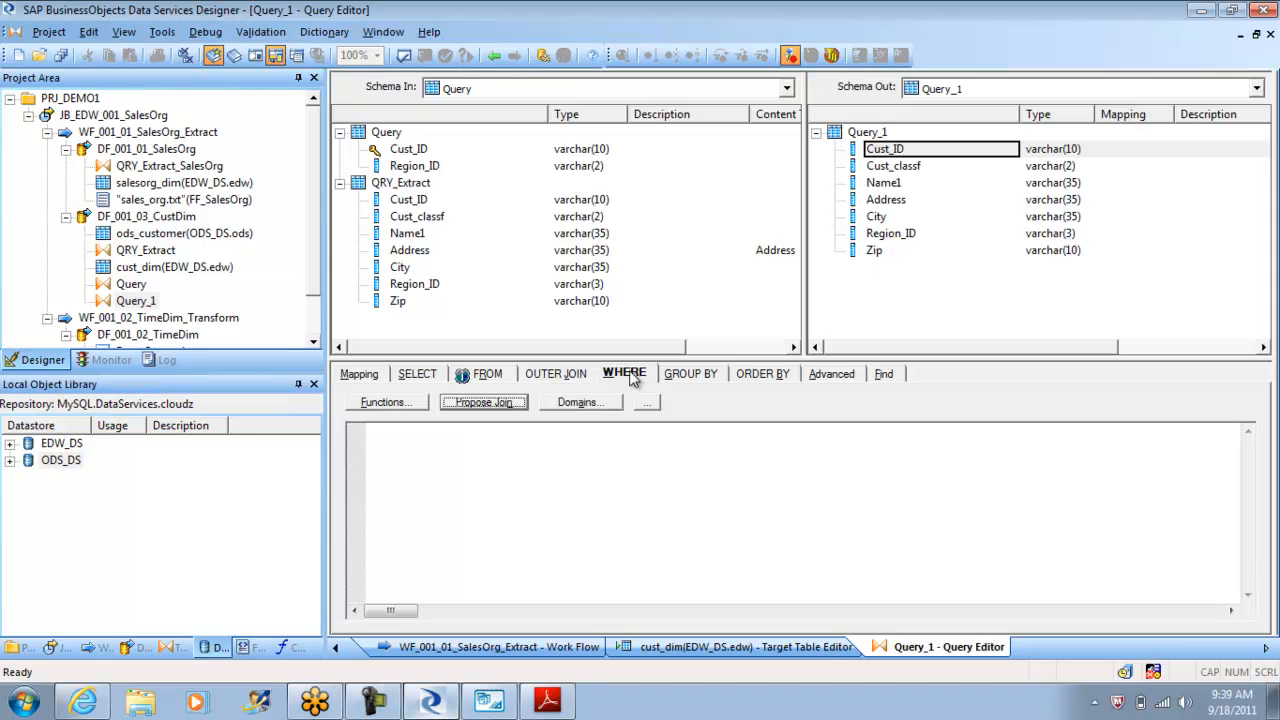
left_click(411, 152)
double_click(411, 152)
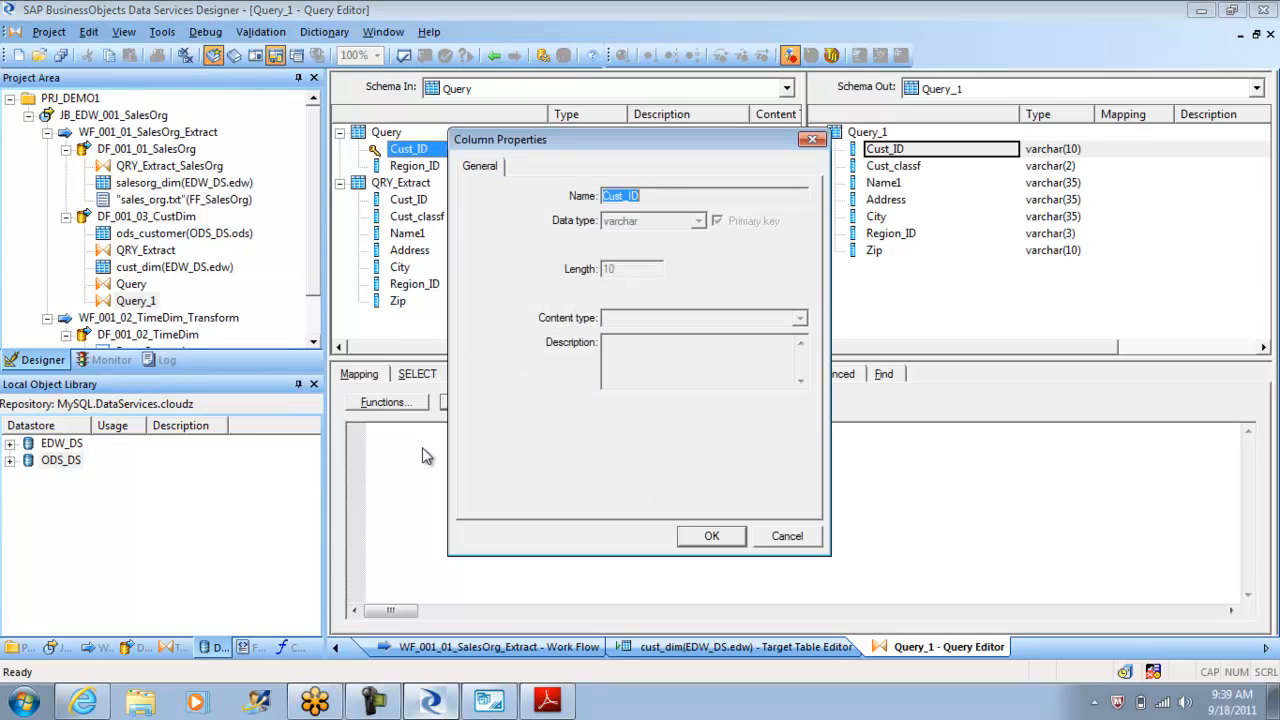
left_click(787, 536)
left_click_drag(425, 155, 417, 445)
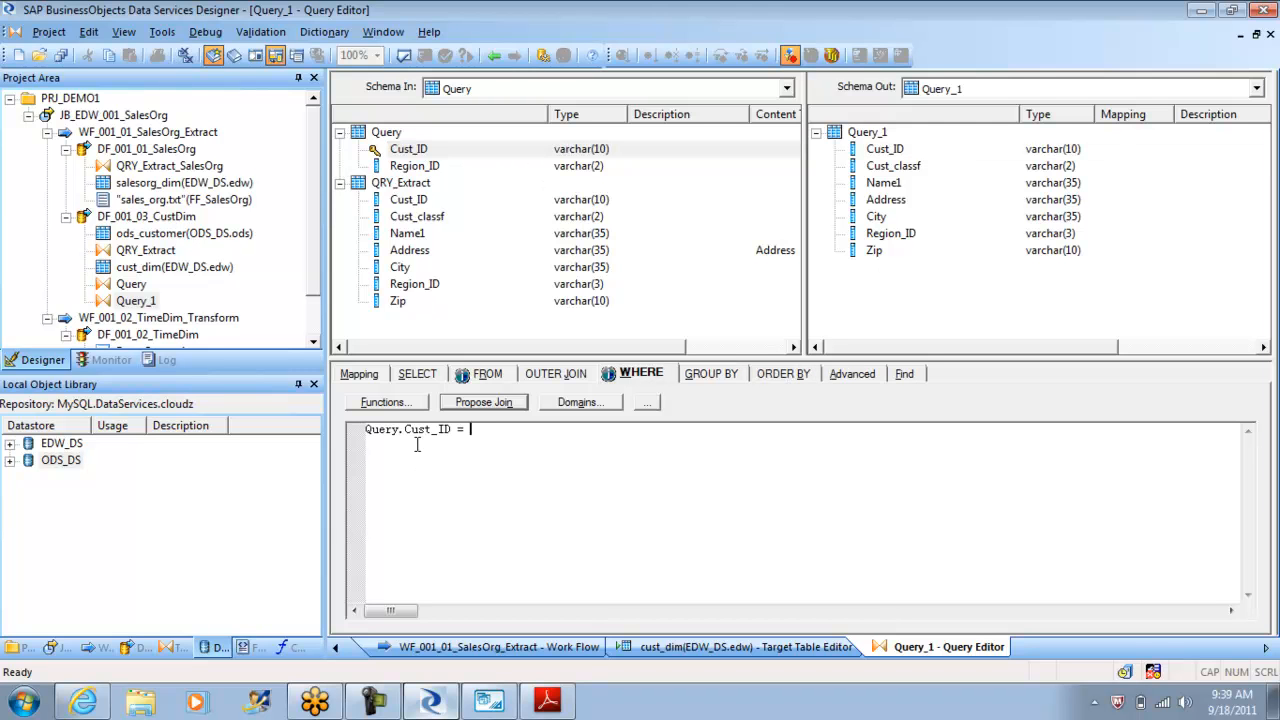
left_click_drag(404, 199, 405, 199)
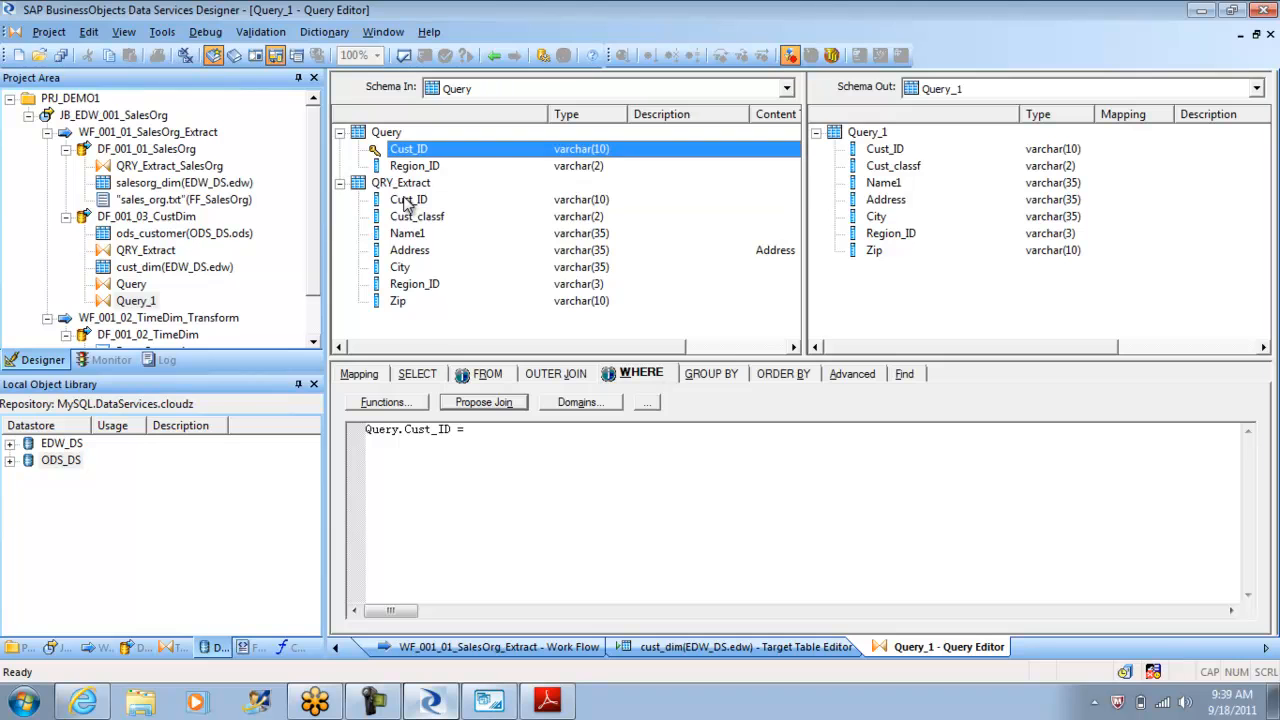
double_click(404, 199)
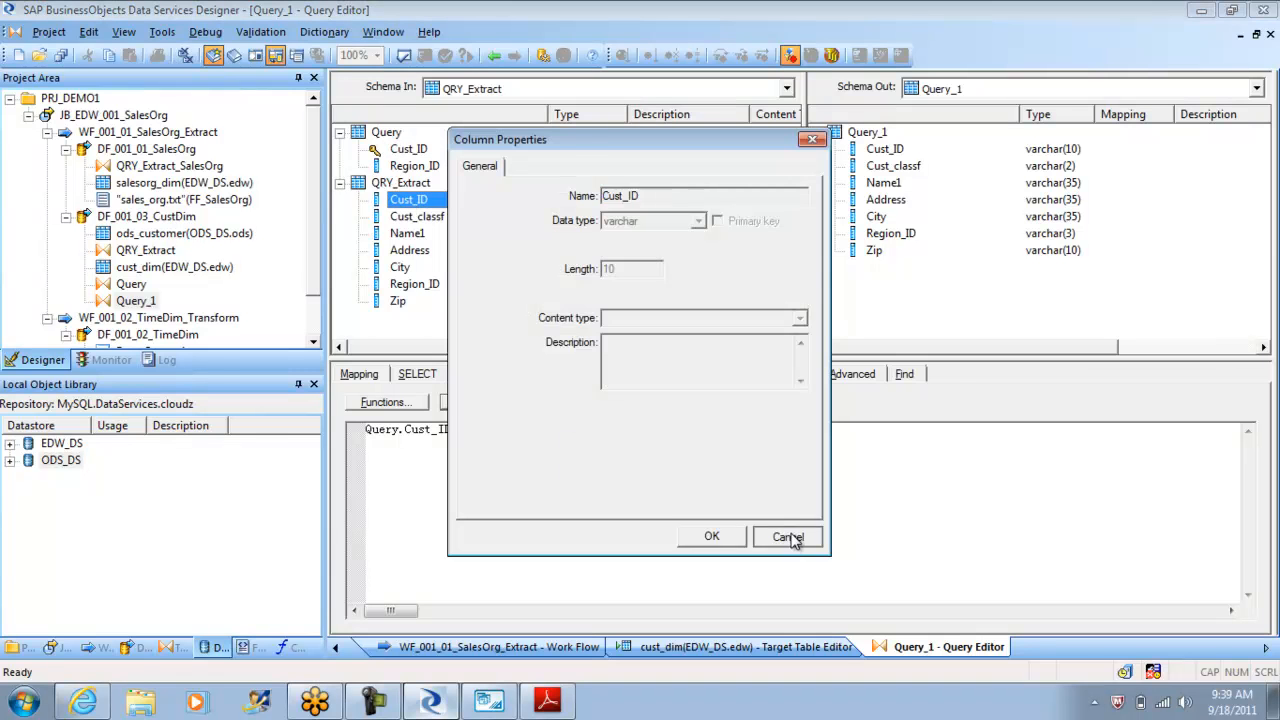
left_click(787, 537)
left_click_drag(418, 208, 494, 473)
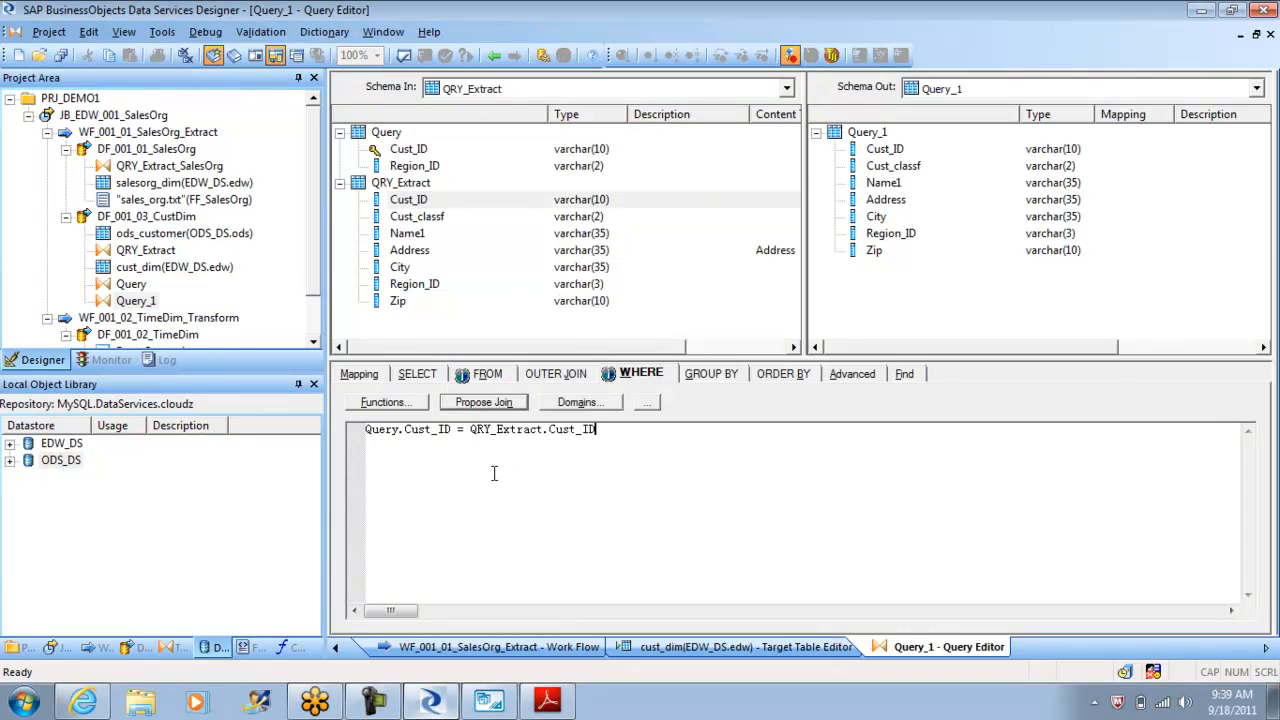
left_click(494, 55)
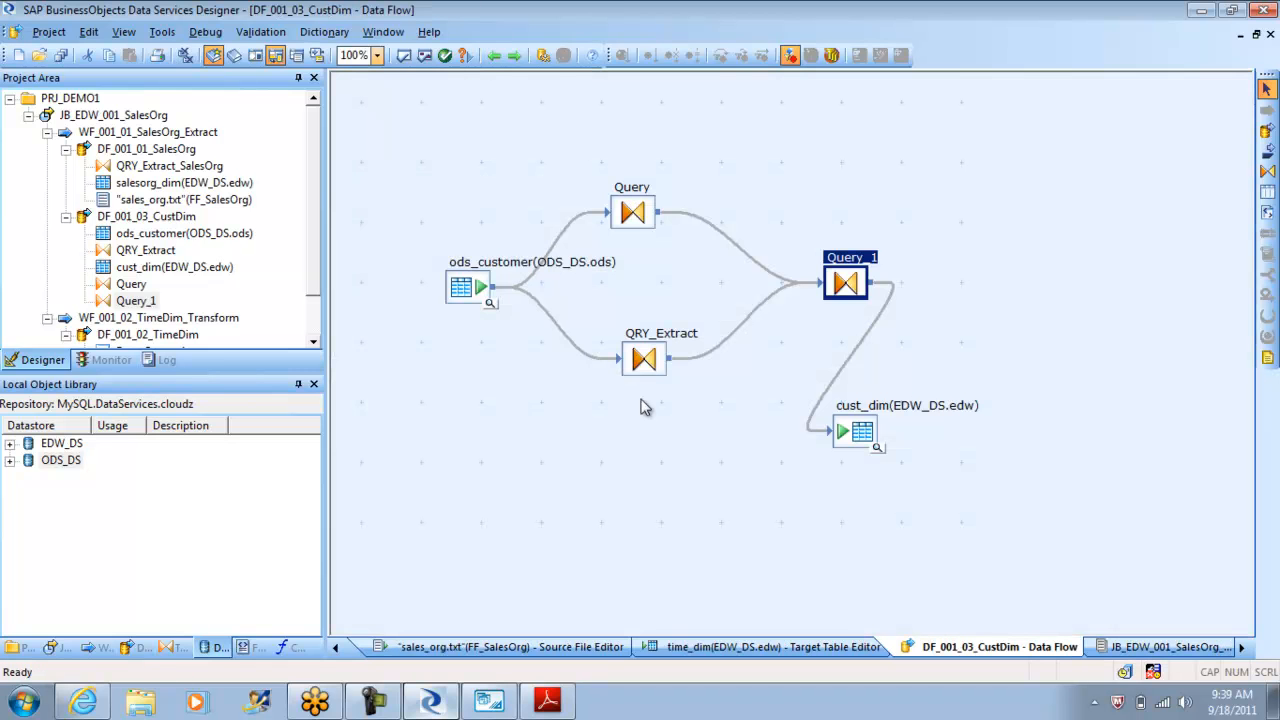
left_click(697, 498)
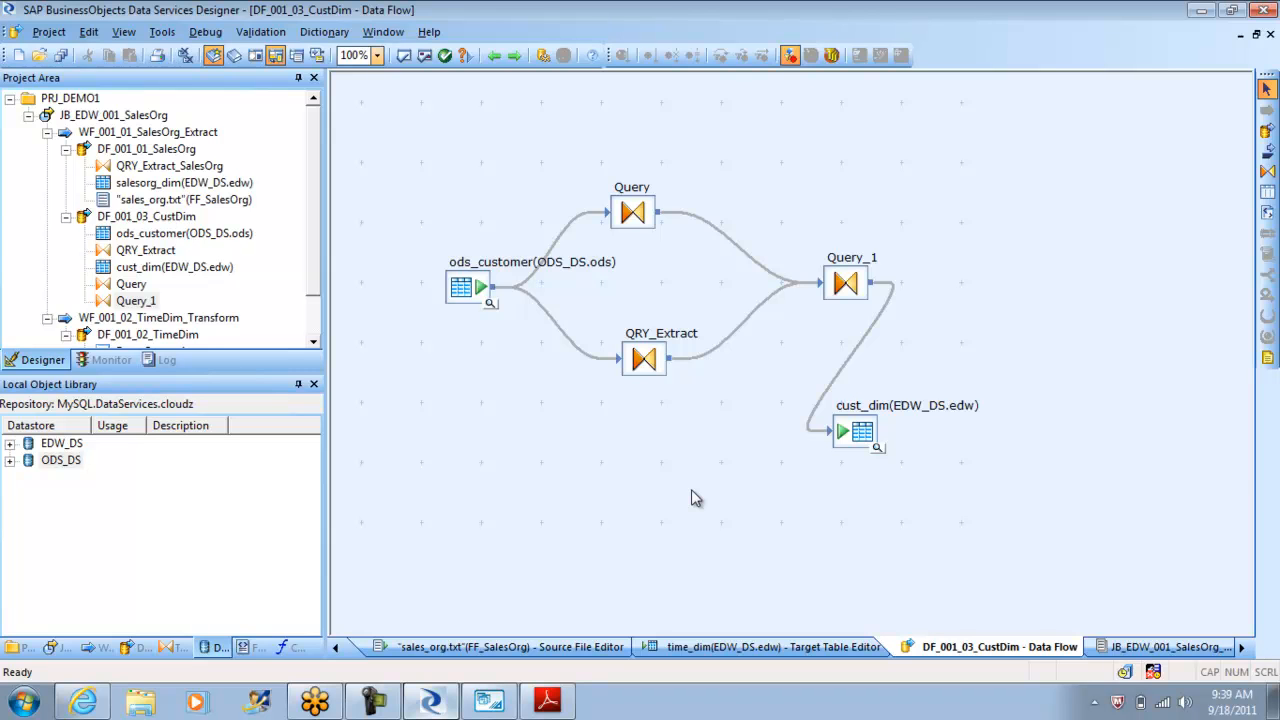
Step: Review the output columns and mappings of the Query and QRY_Extract transforms
left_click(629, 219)
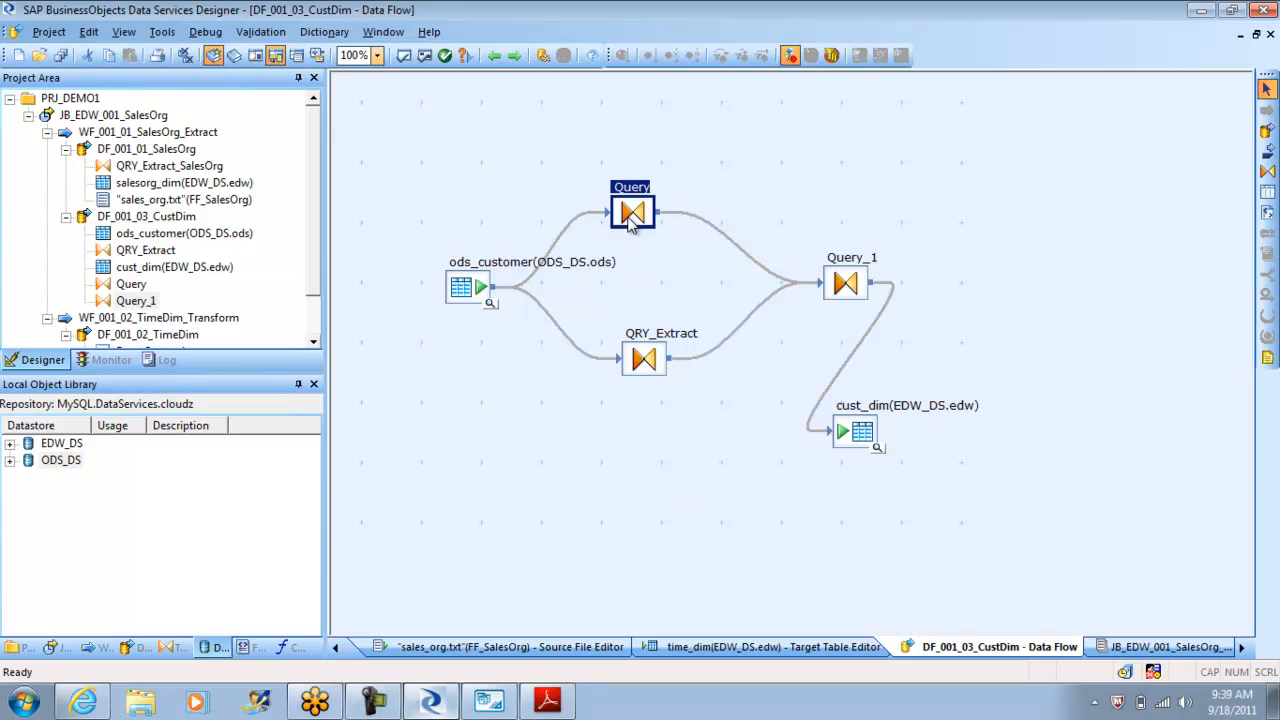
double_click(631, 214)
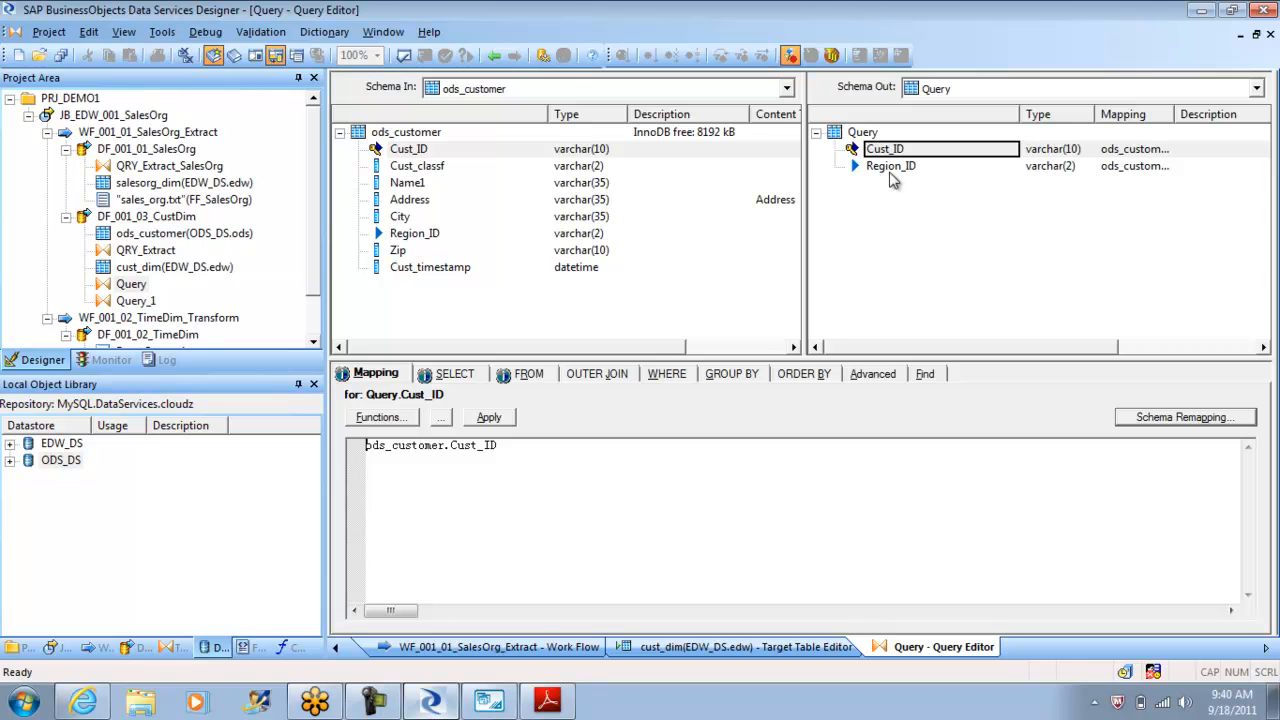
left_click(494, 55)
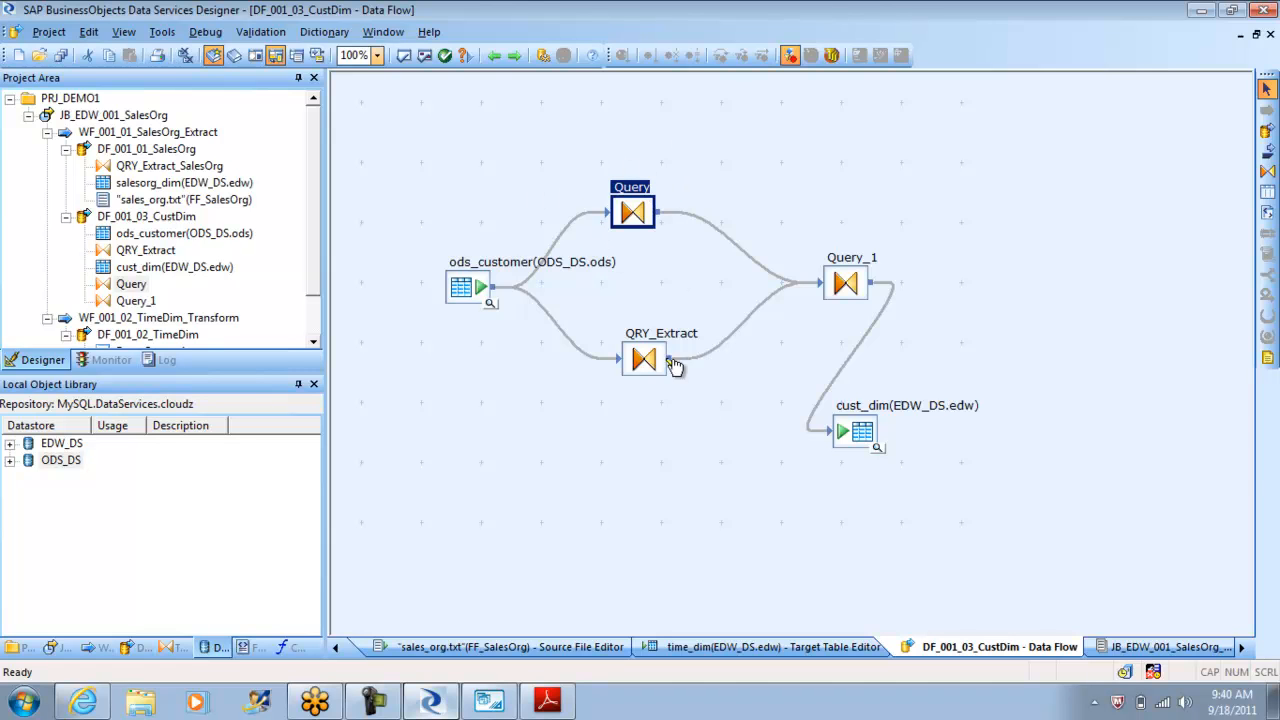
double_click(645, 360)
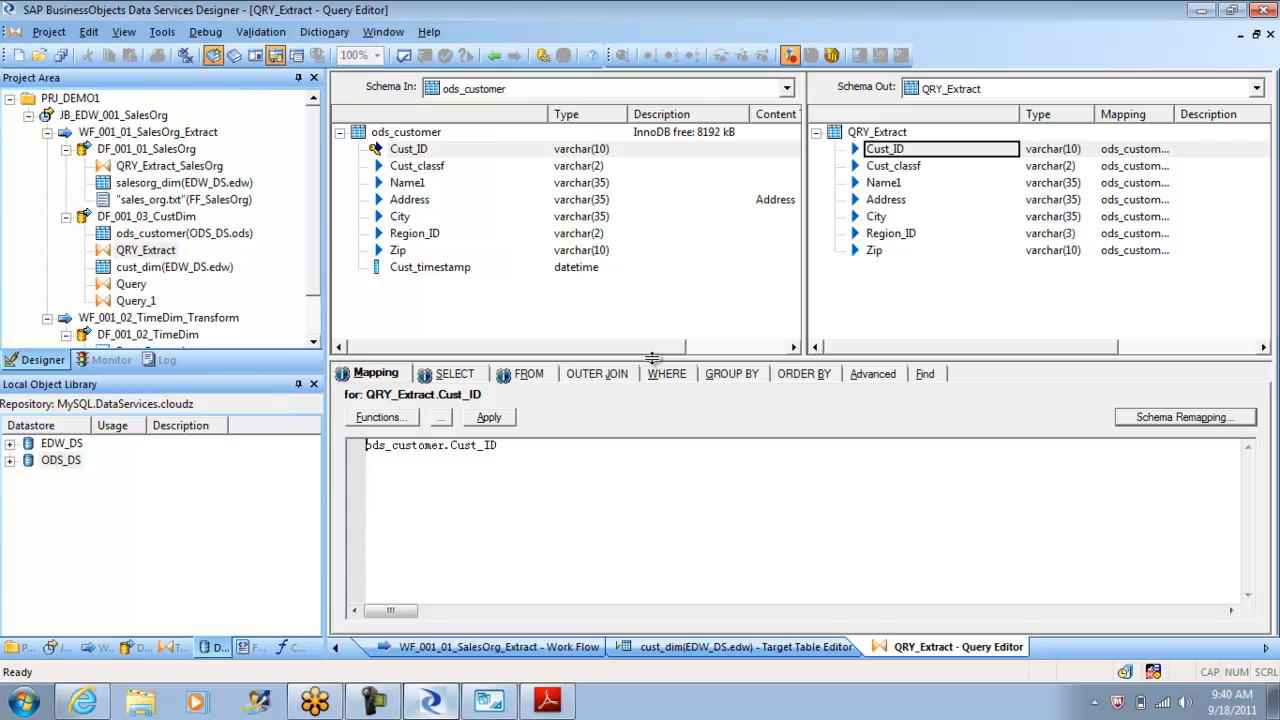
left_click(494, 55)
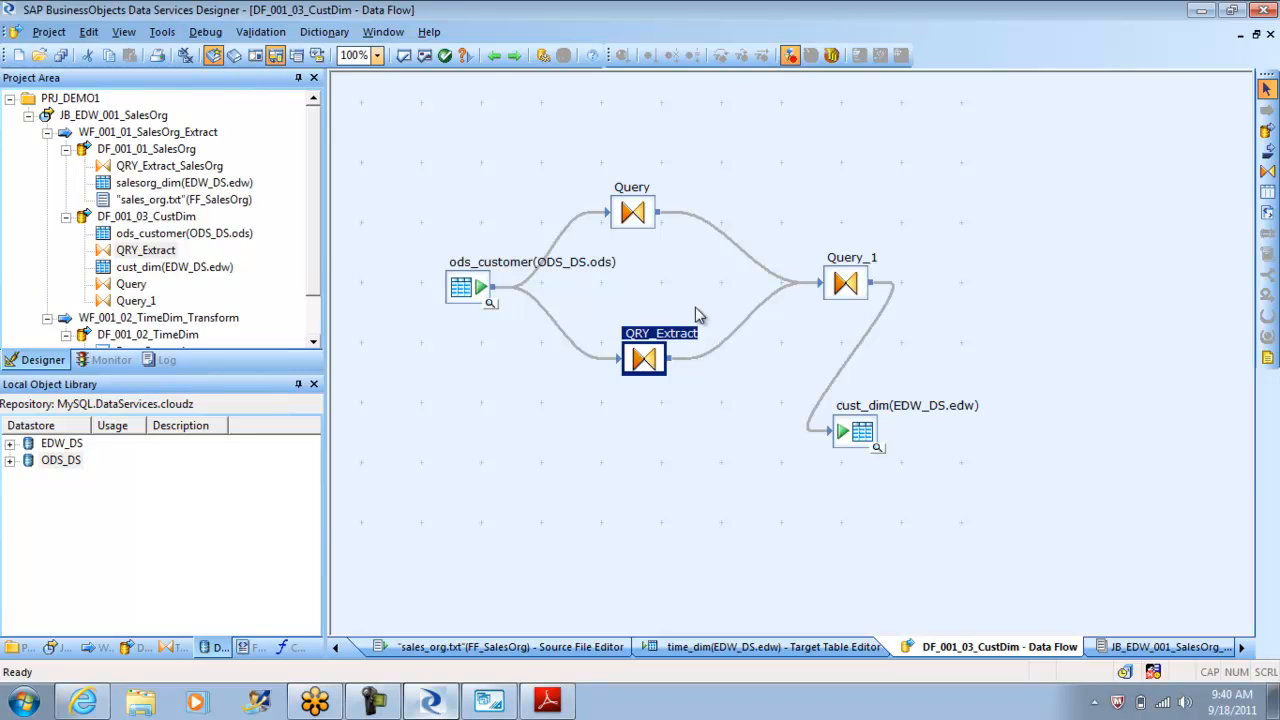
Step: Tidy the data flow layout by moving QRY_Extract slightly lower and Query_1 closer to the two source queries
left_click_drag(648, 362, 638, 376)
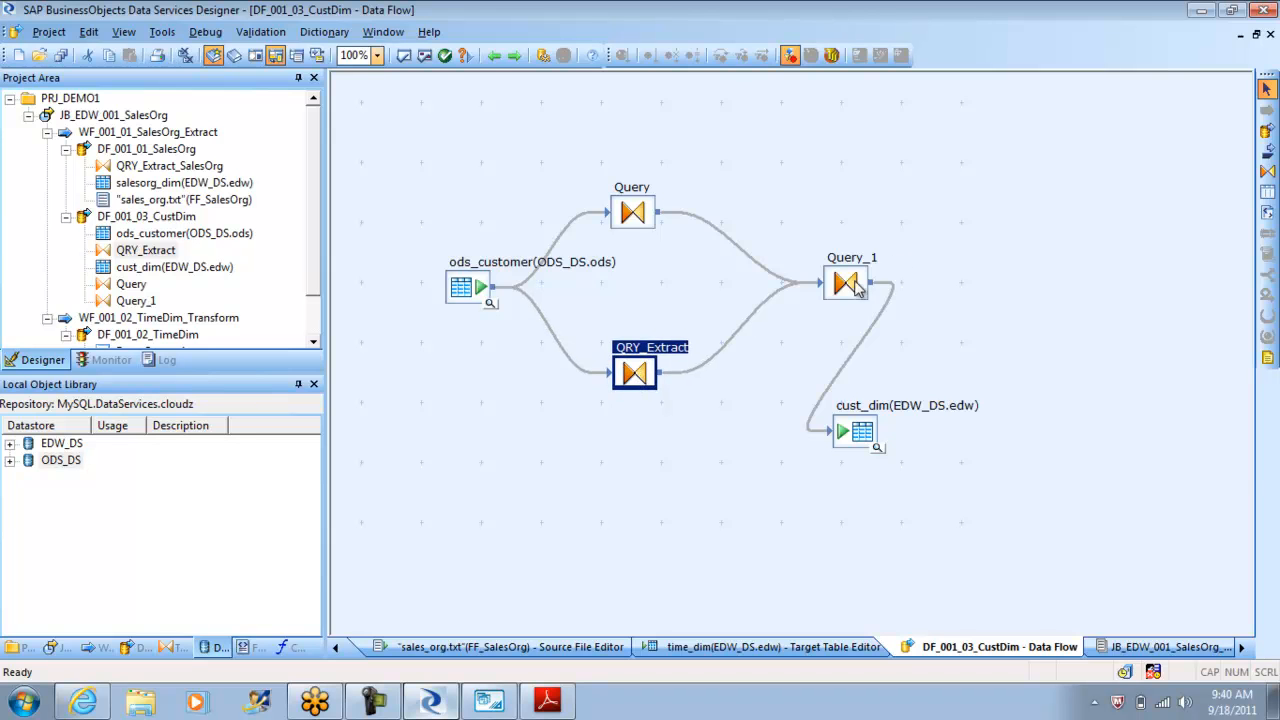
left_click_drag(835, 290, 800, 285)
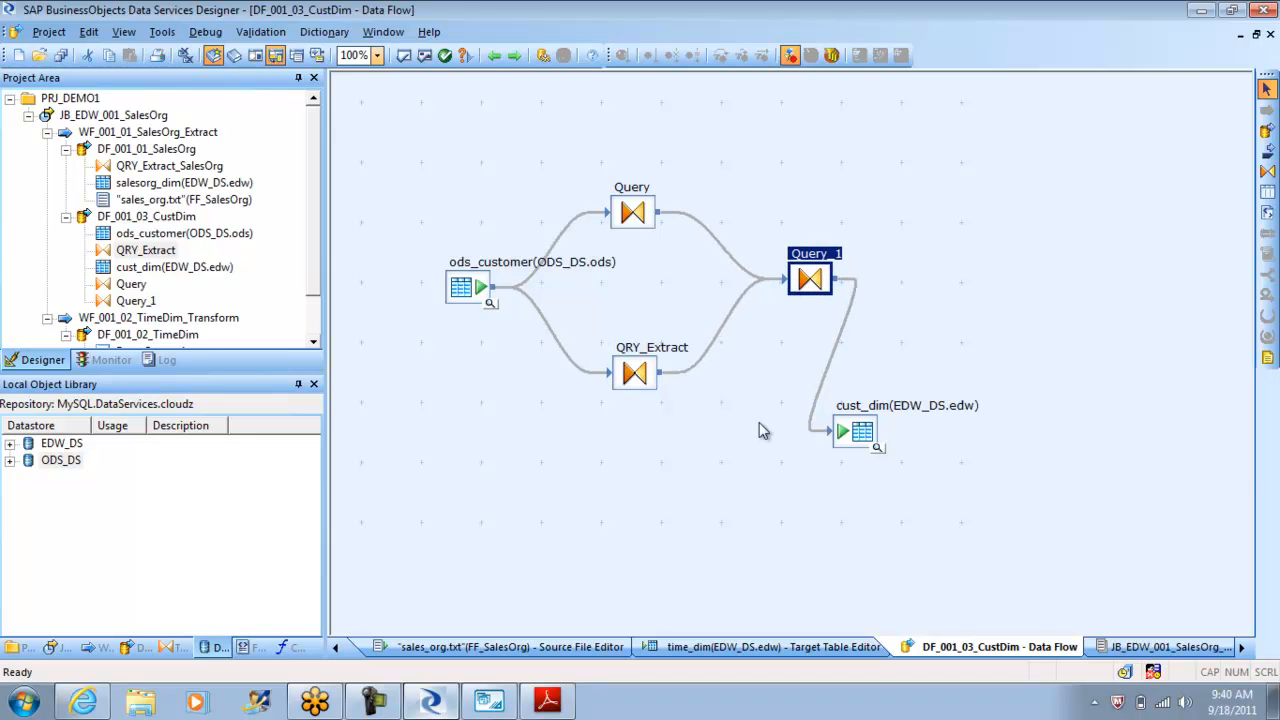
left_click(752, 442)
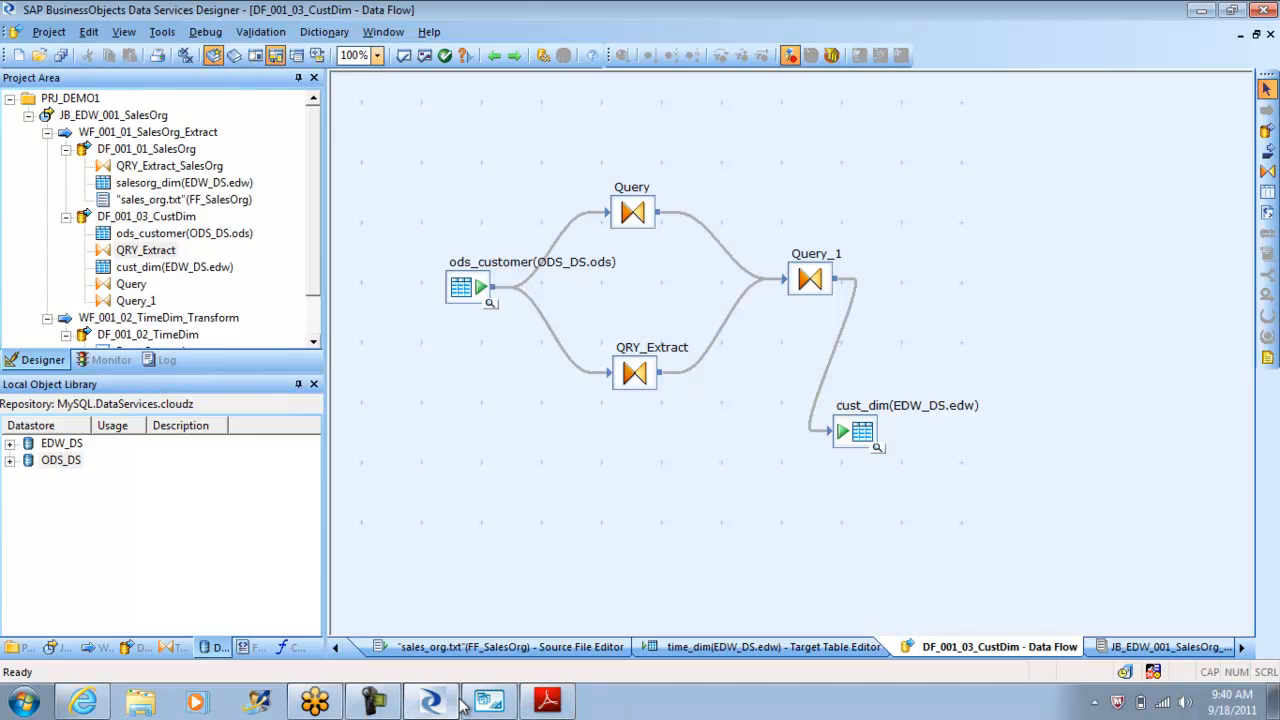
Step: Check the distinct Cust_Id and region_id query in MySQL Workbench, and return to Data Services Designer to review the Query transform's SELECT settings
left_click(489, 703)
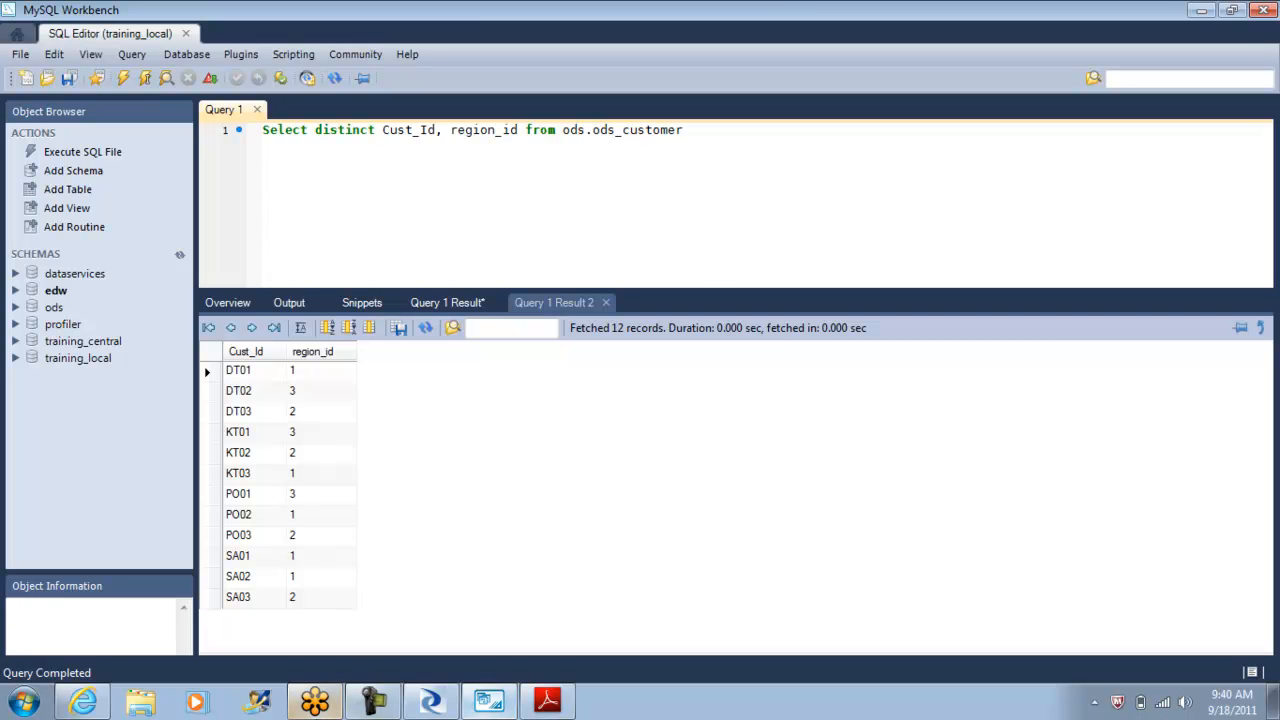
left_click(430, 703)
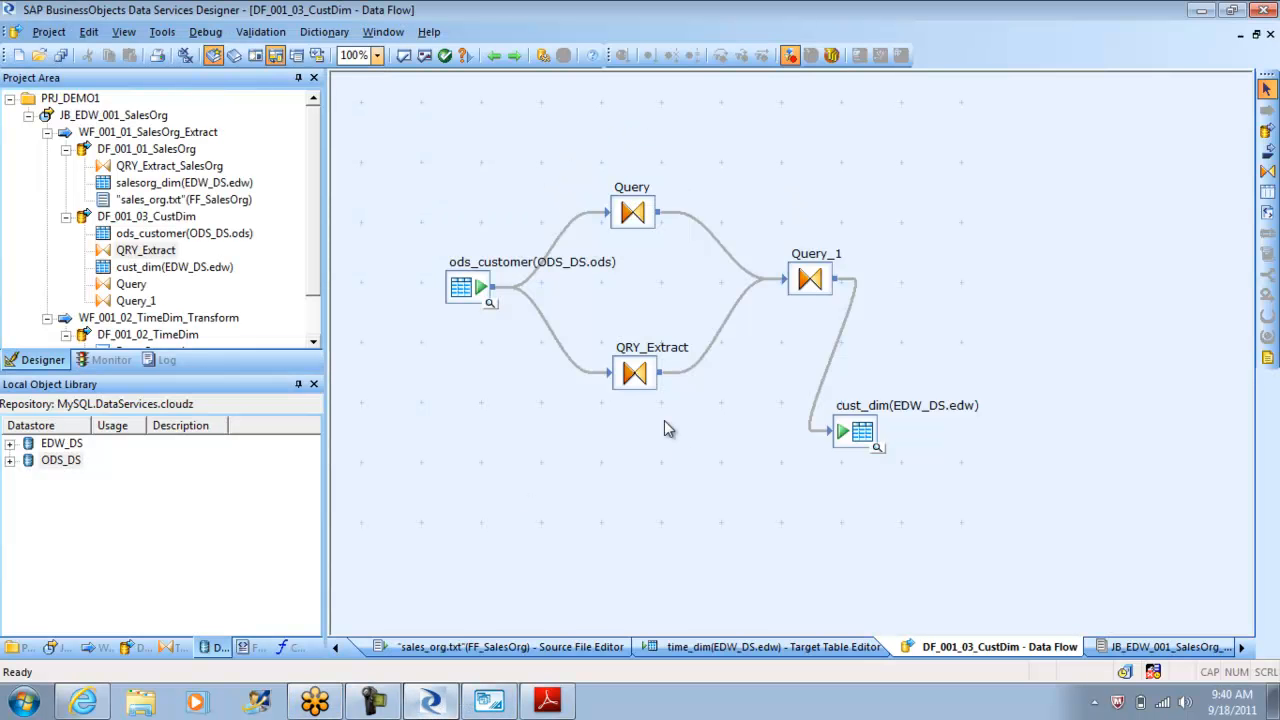
left_click(635, 222)
double_click(635, 222)
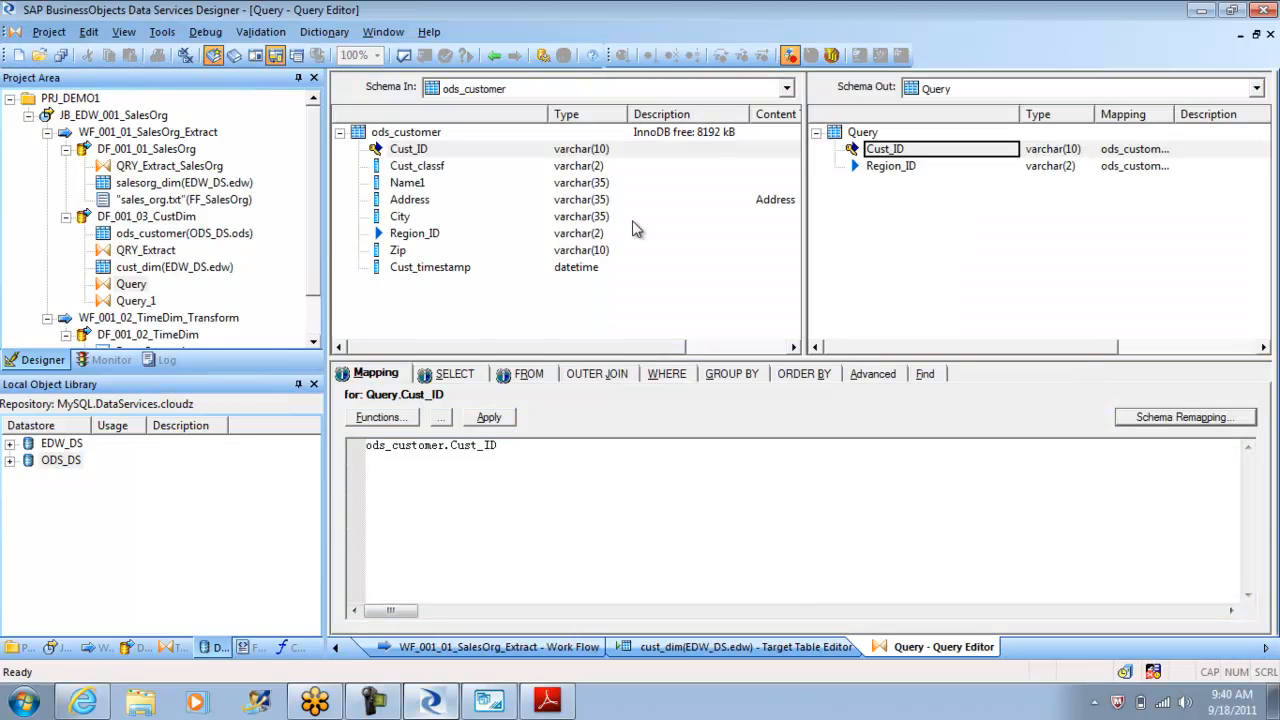
left_click(456, 376)
left_click(493, 57)
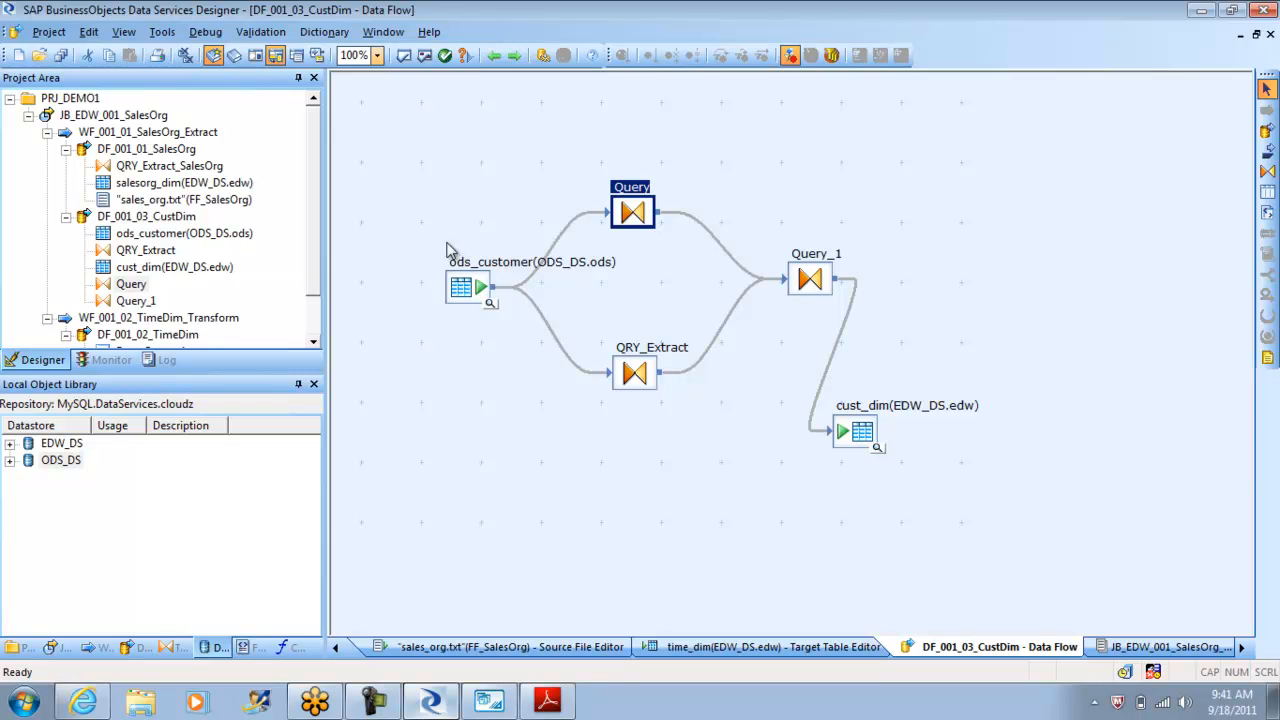
left_click(478, 289)
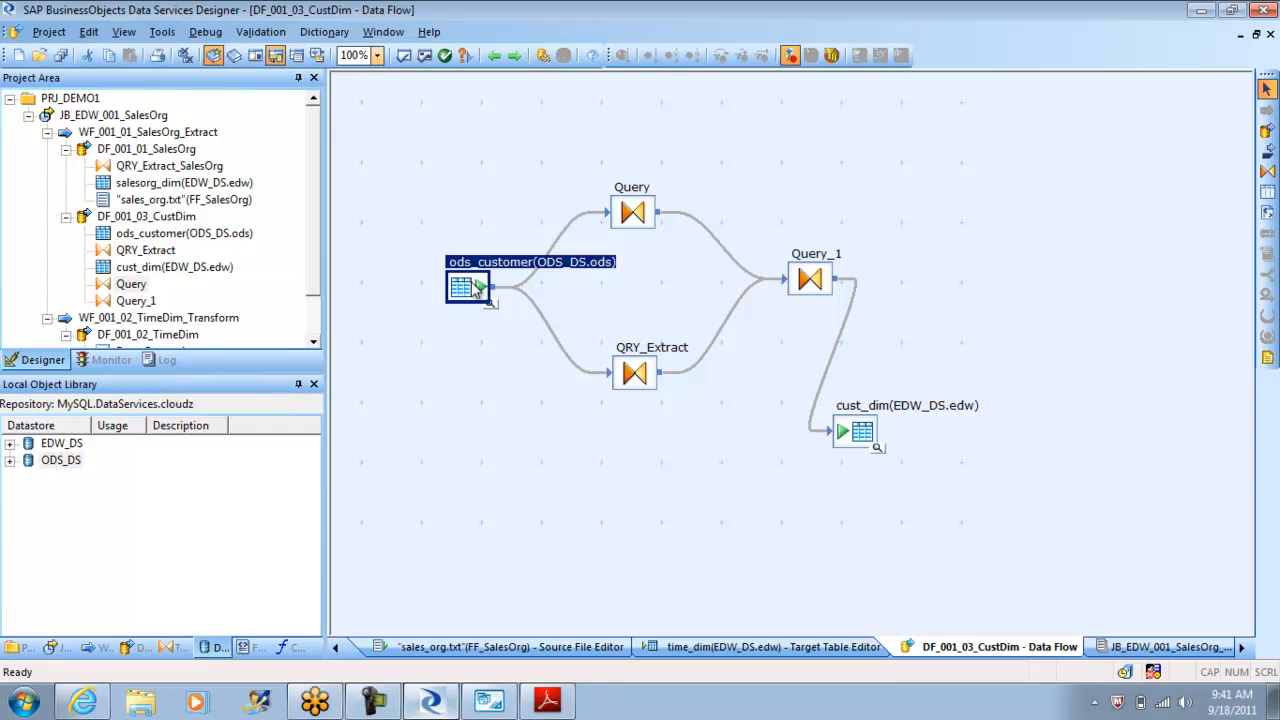
left_click(548, 450)
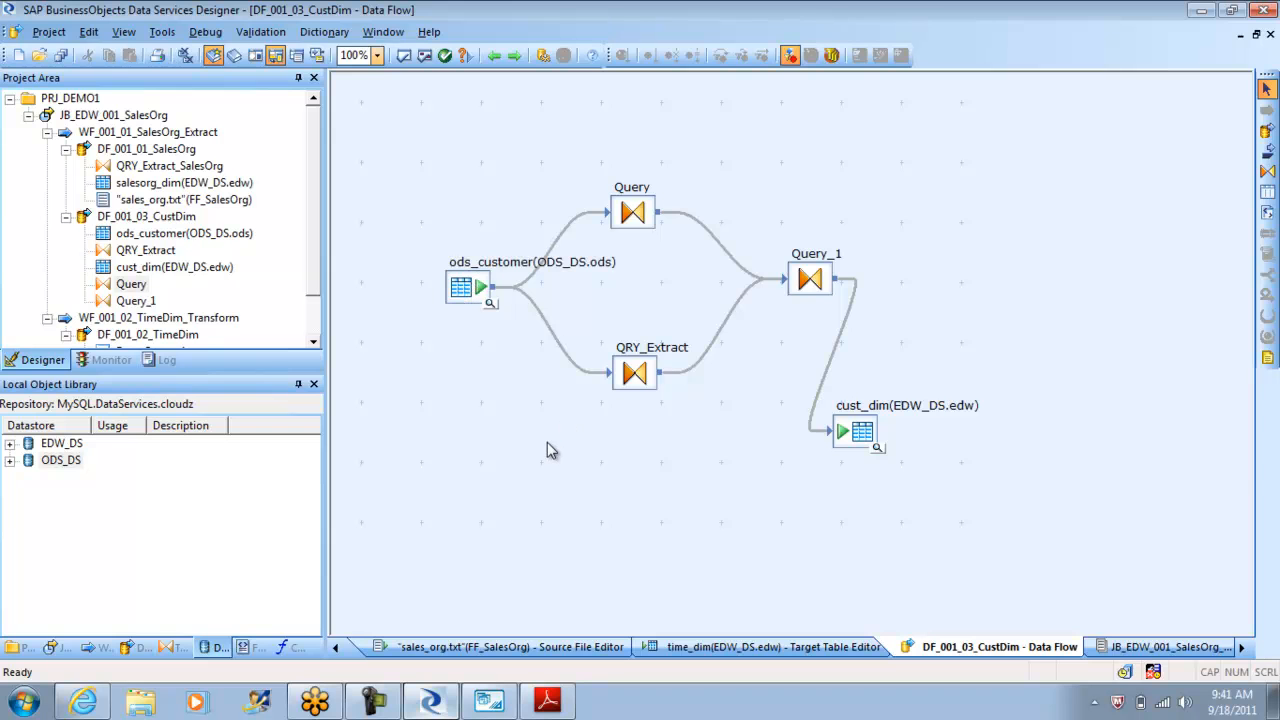
Step: Display the optimized SQL for DF_001_03_CustDim and examine the statement generated for ODS_DS
left_click(250, 33)
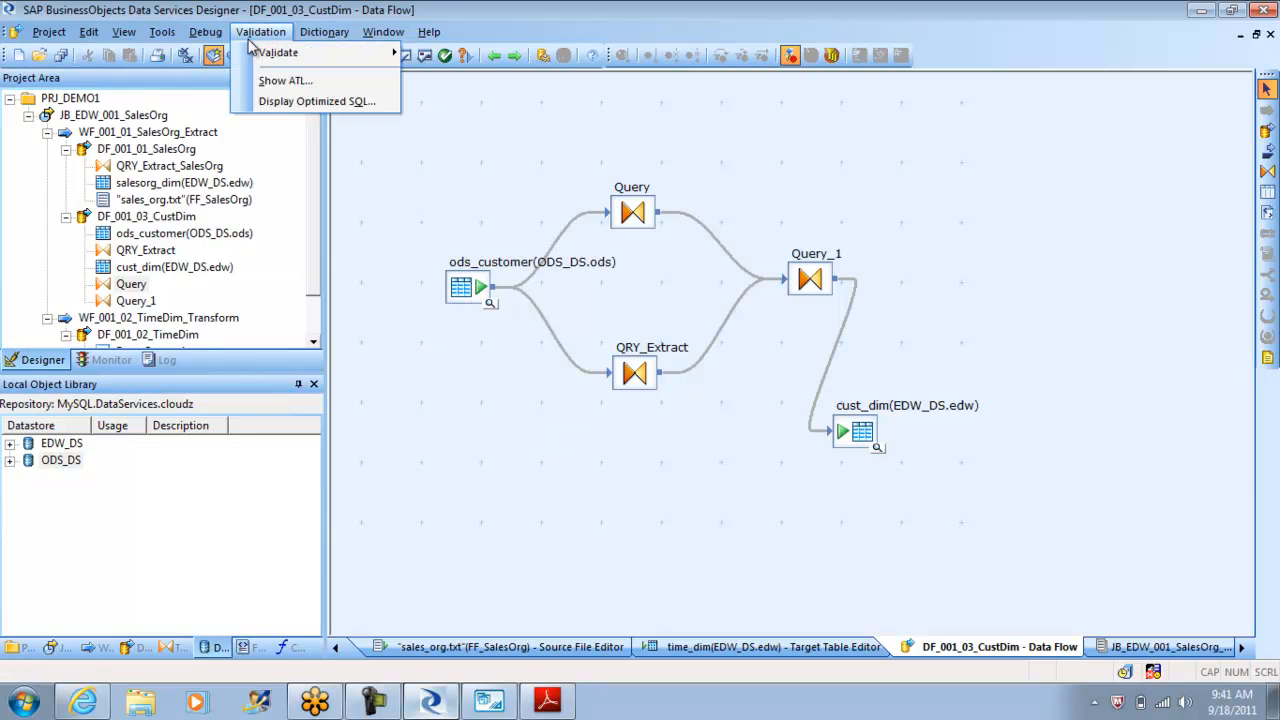
left_click(283, 102)
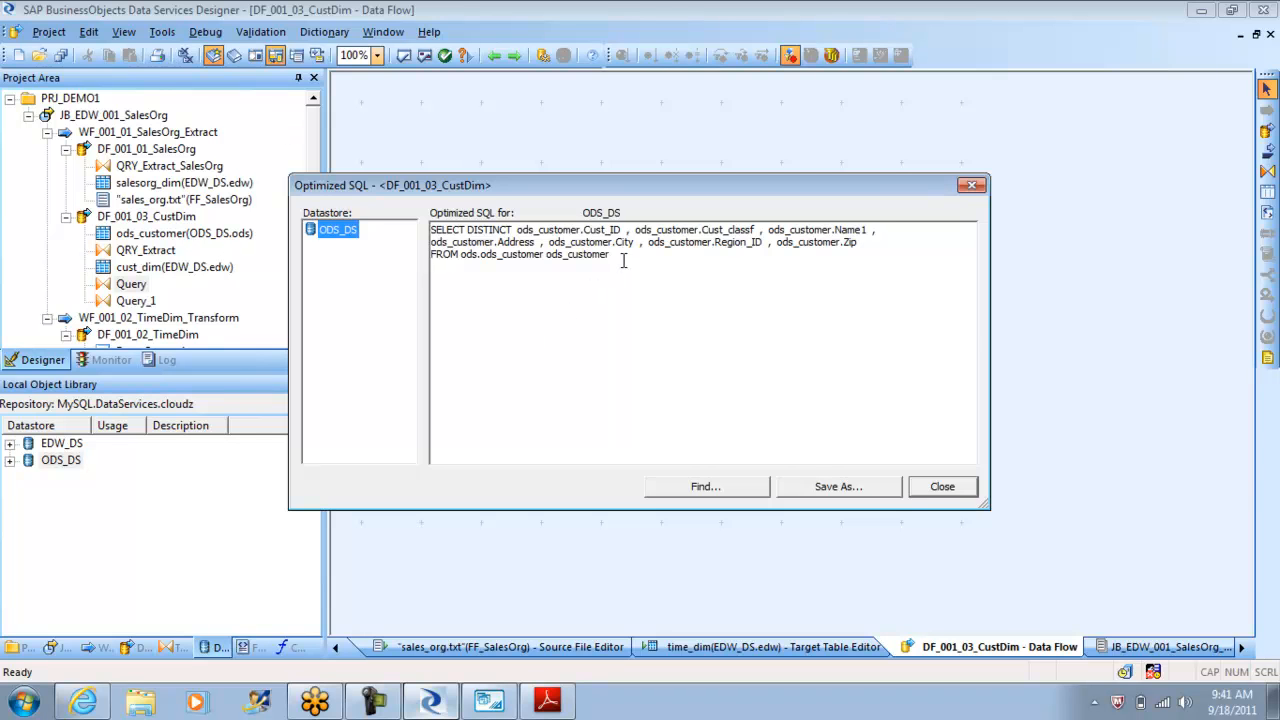
left_click_drag(622, 260, 426, 229)
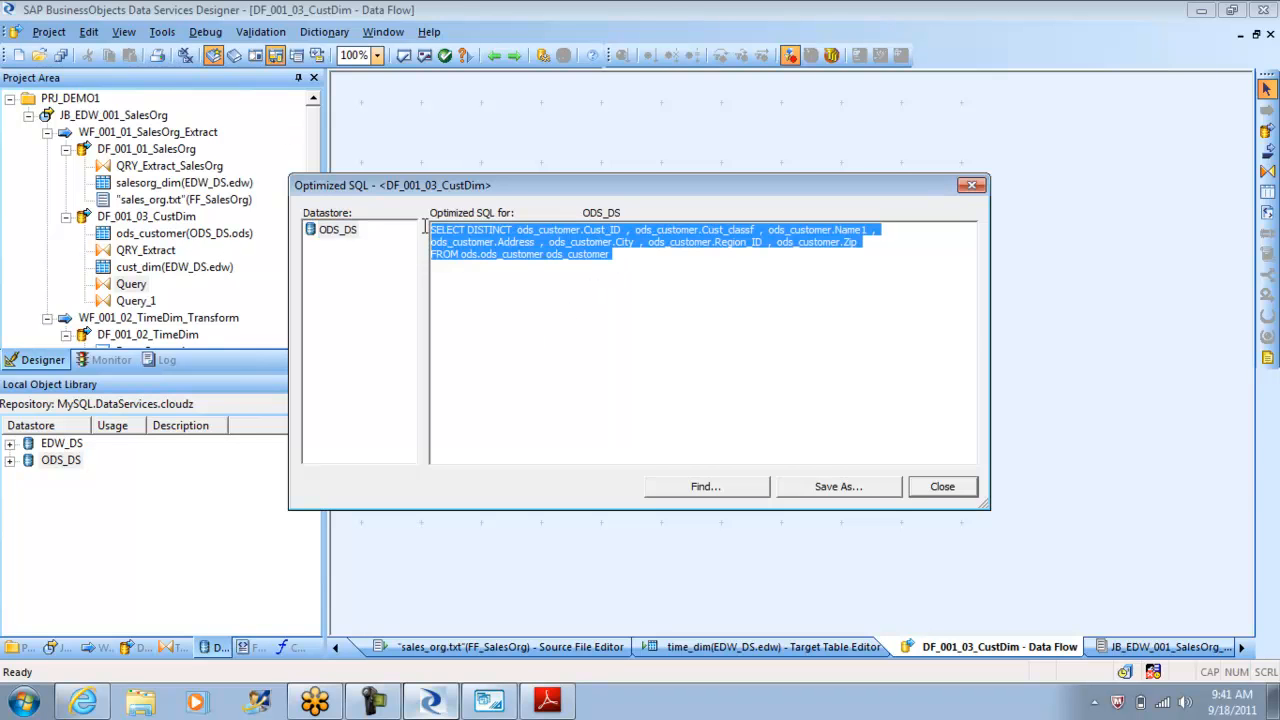
left_click(943, 487)
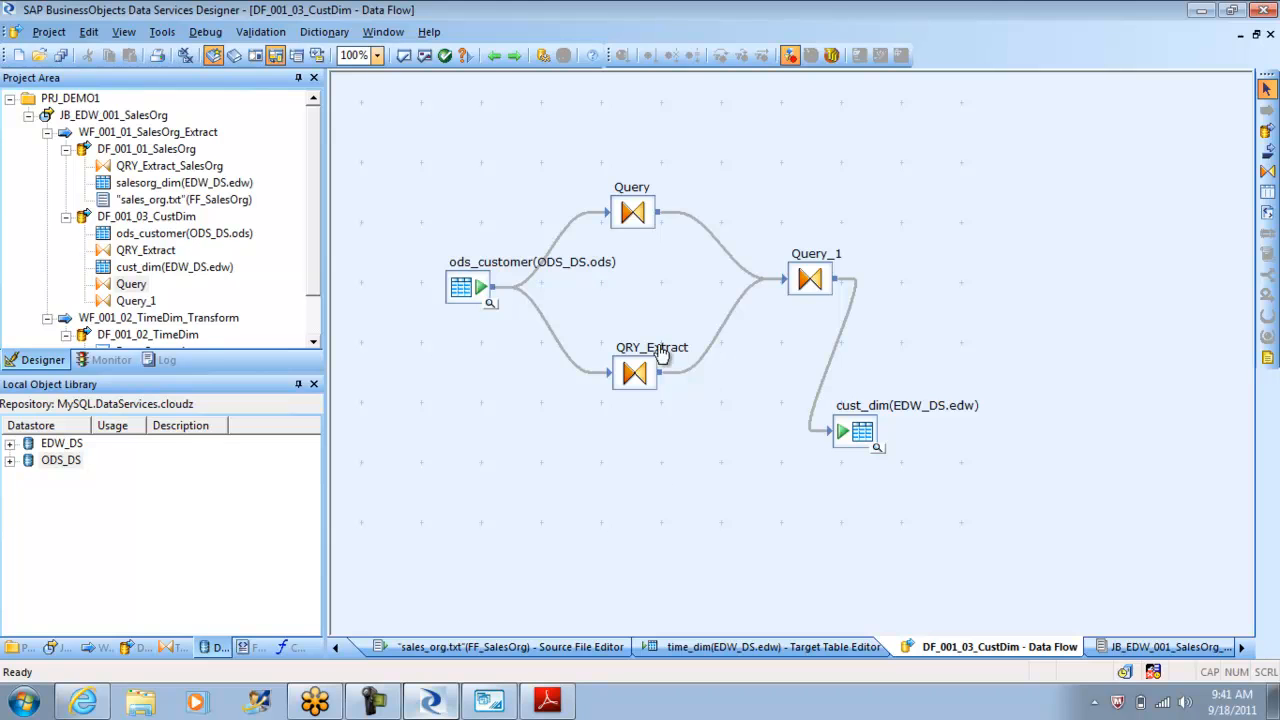
Step: Delete the Query_1 and Query transforms from the data flow and connect QRY_Extract directly to the cust_dim target
left_click(811, 282)
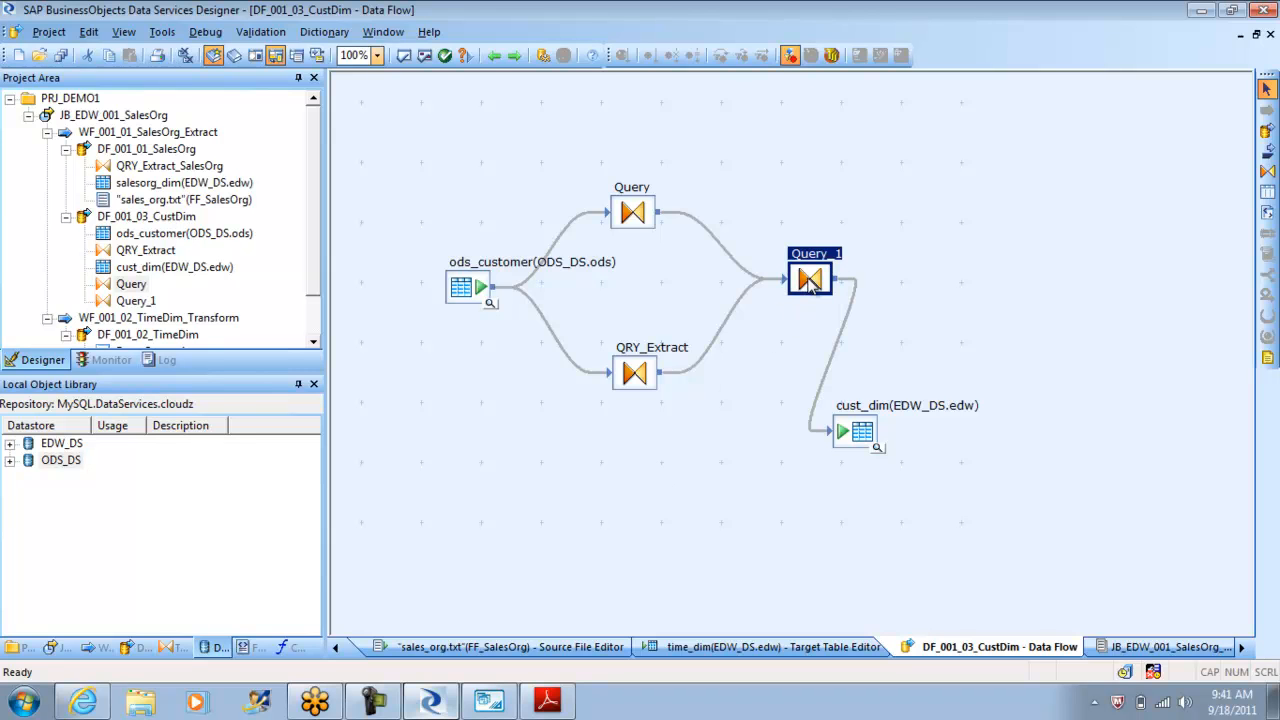
key("Delete")
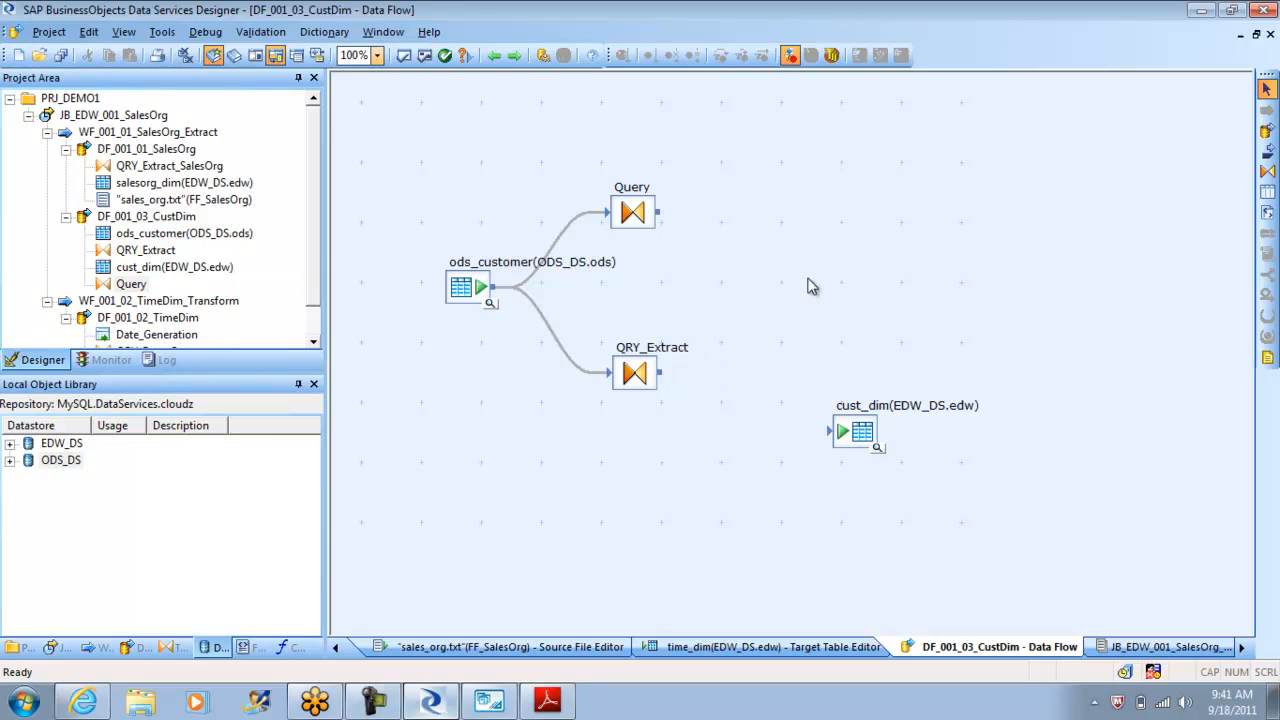
left_click(642, 216)
key("Delete")
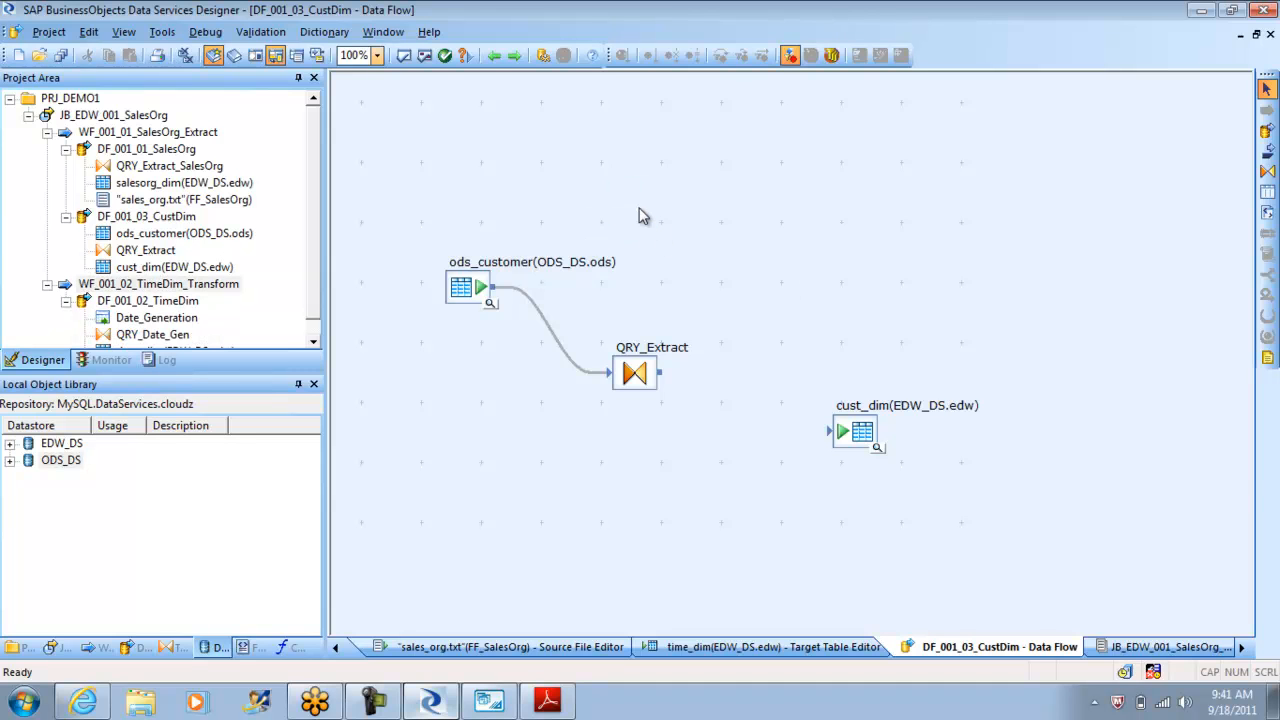
left_click_drag(662, 373, 843, 432)
Step: Check the QRY_Extract mappings, save all changes to DF_001_03_CustDim, and return to the data flow
double_click(634, 373)
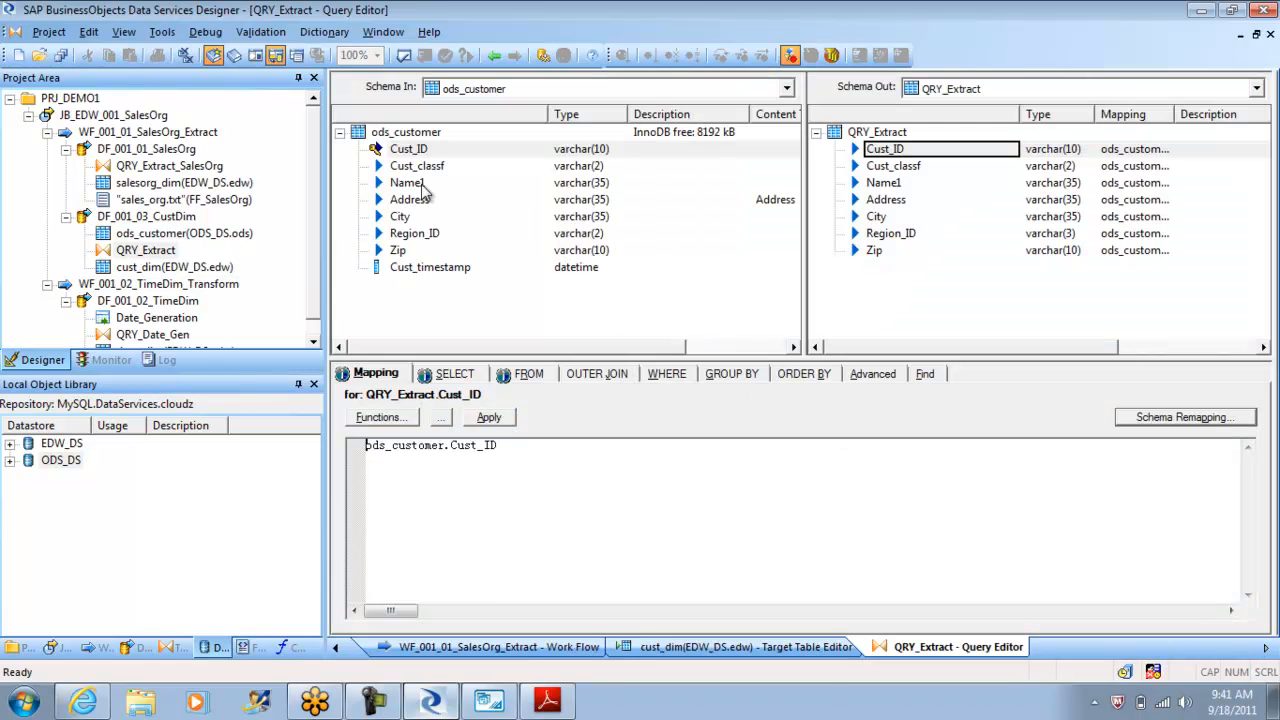
left_click(49, 31)
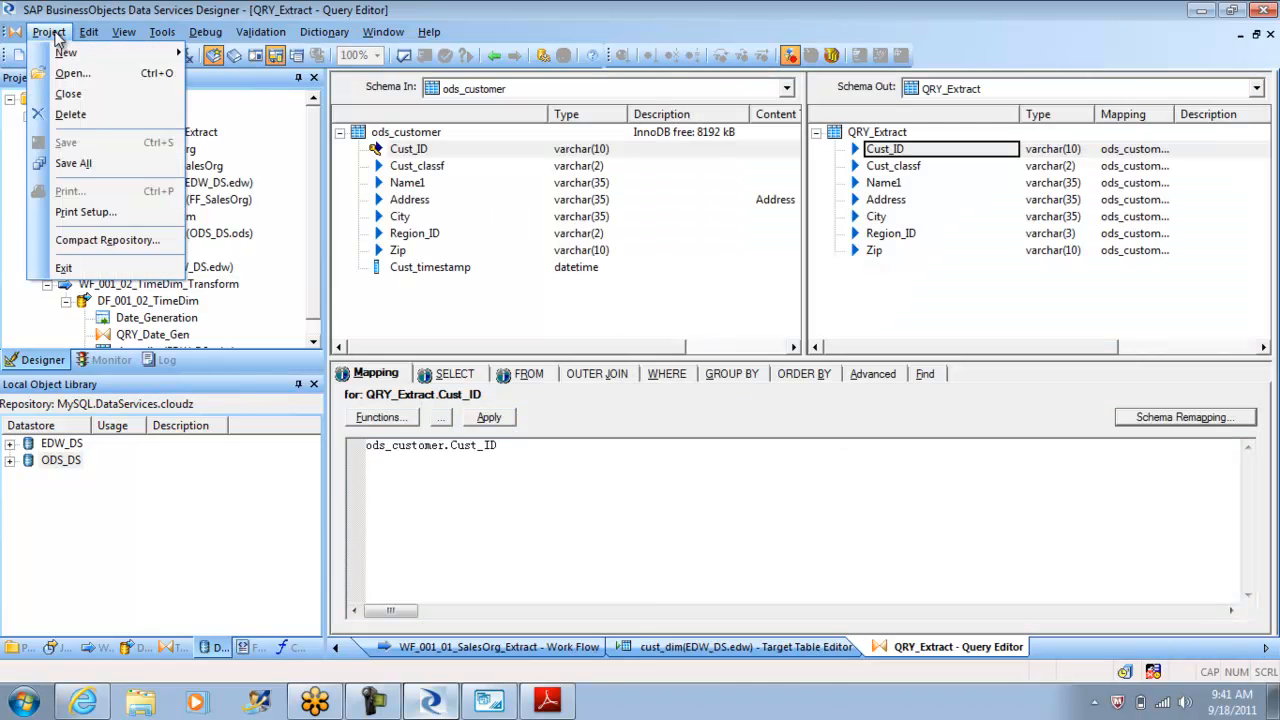
left_click(86, 164)
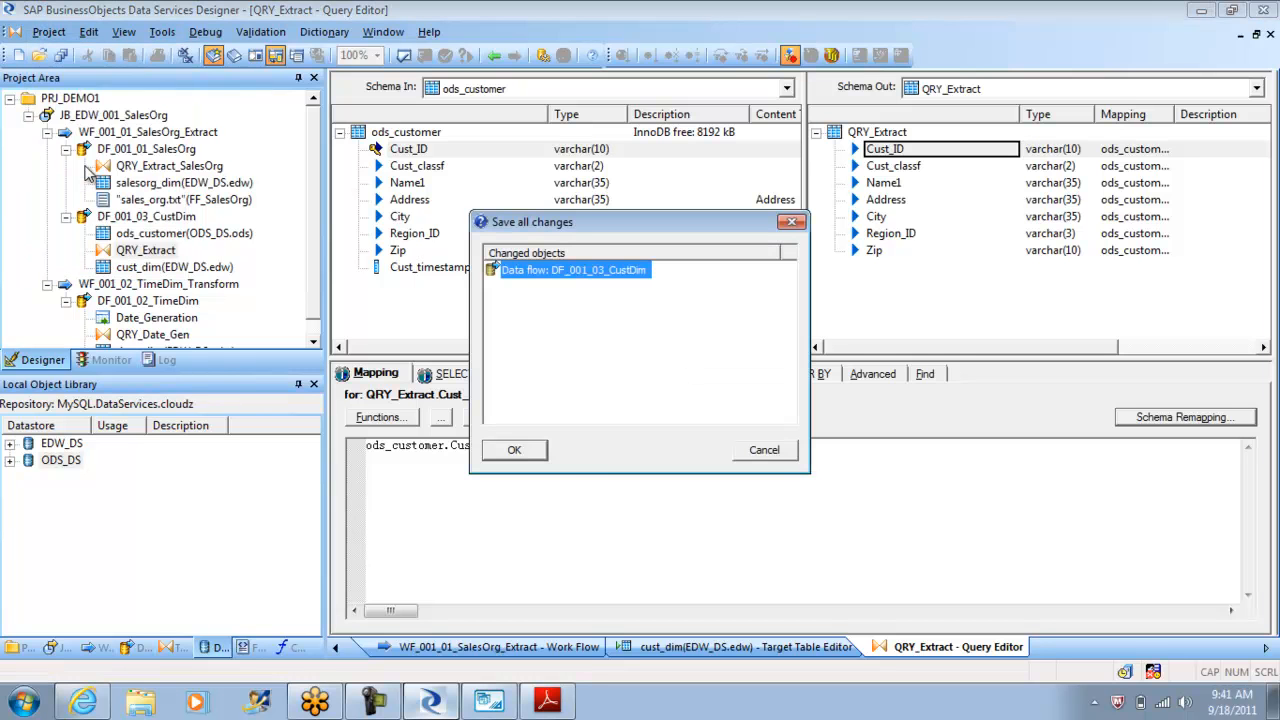
left_click(515, 450)
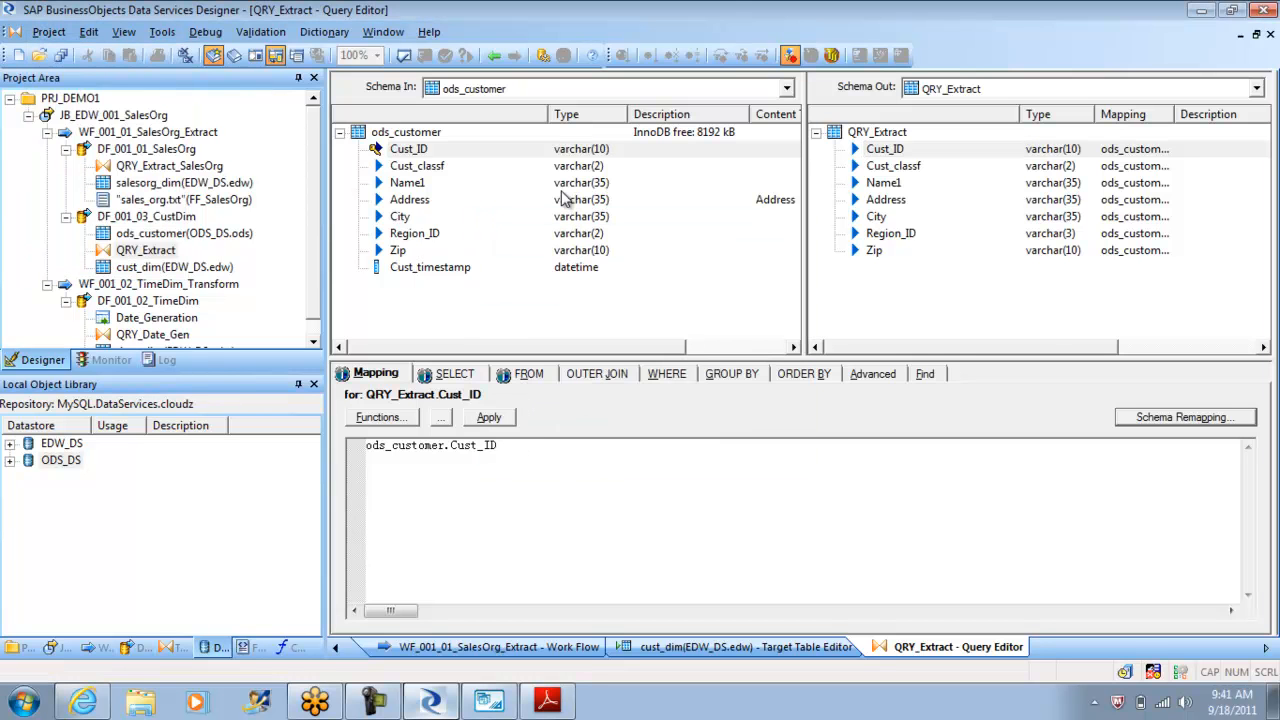
left_click(494, 55)
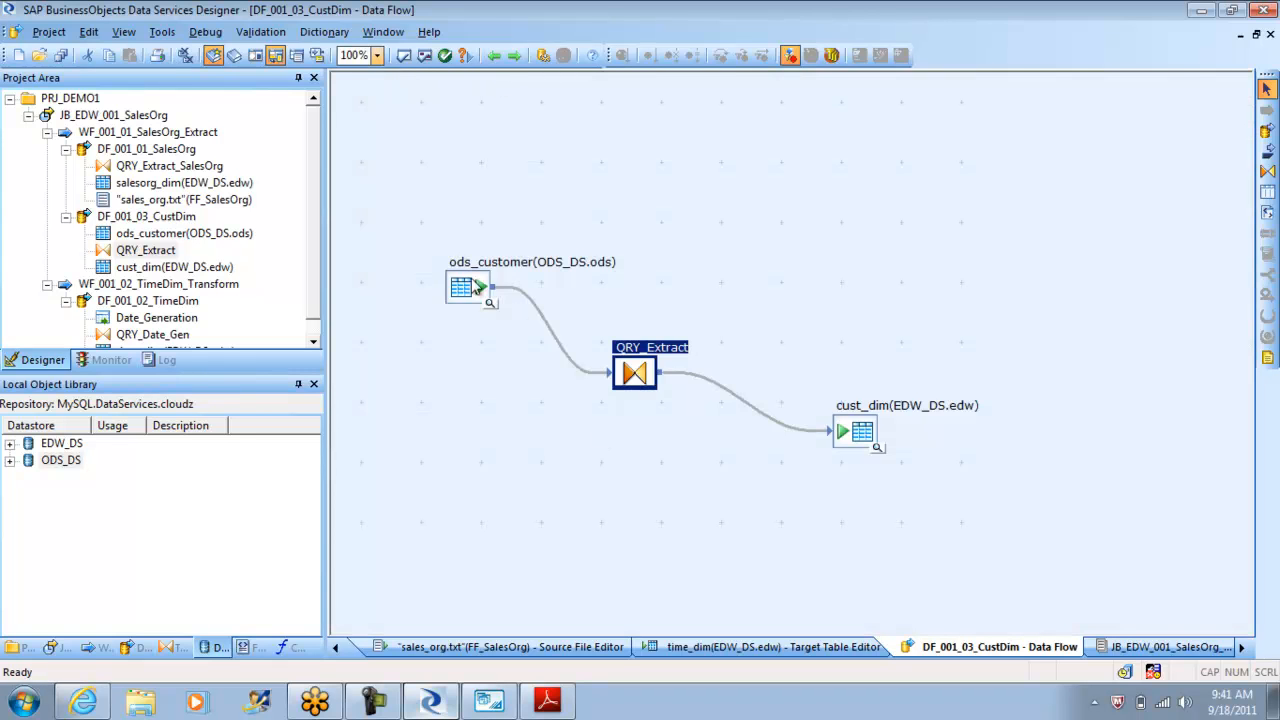
Step: Tidy the data flow layout by repositioning the ods_customer source, the cust_dim target and QRY_Extract in a descending line
left_click_drag(463, 289, 455, 267)
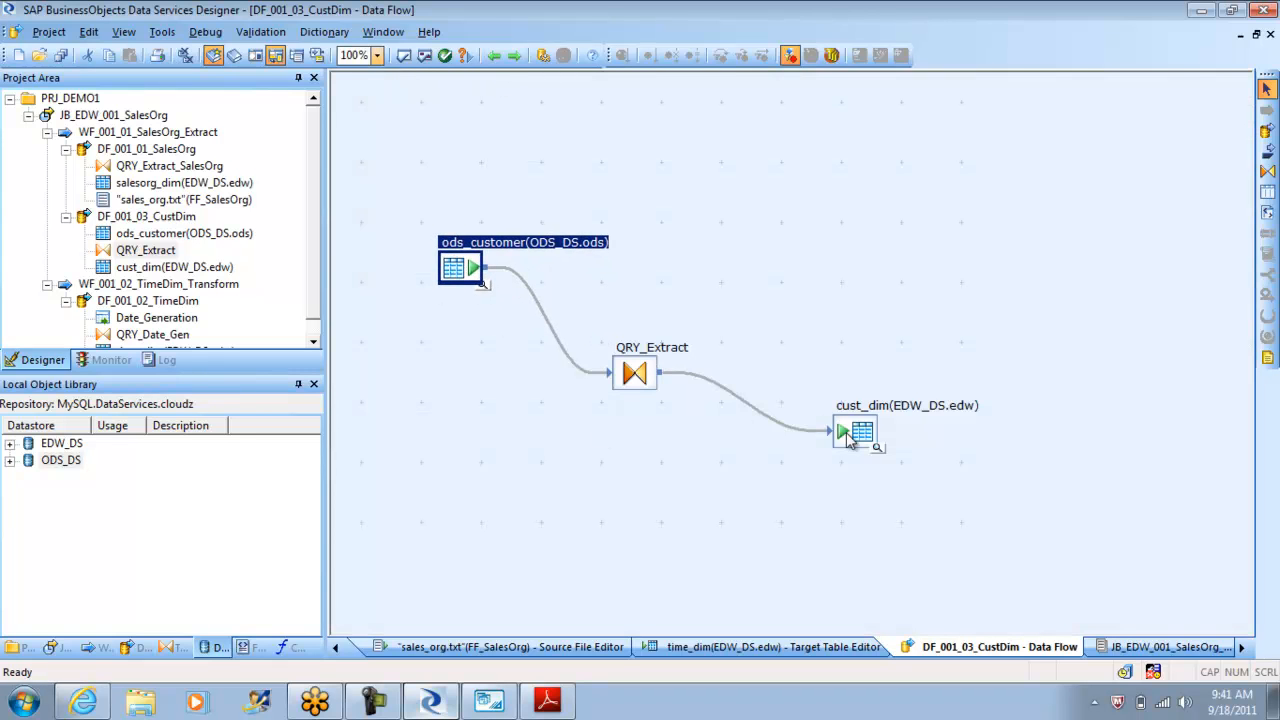
left_click_drag(863, 436, 843, 455)
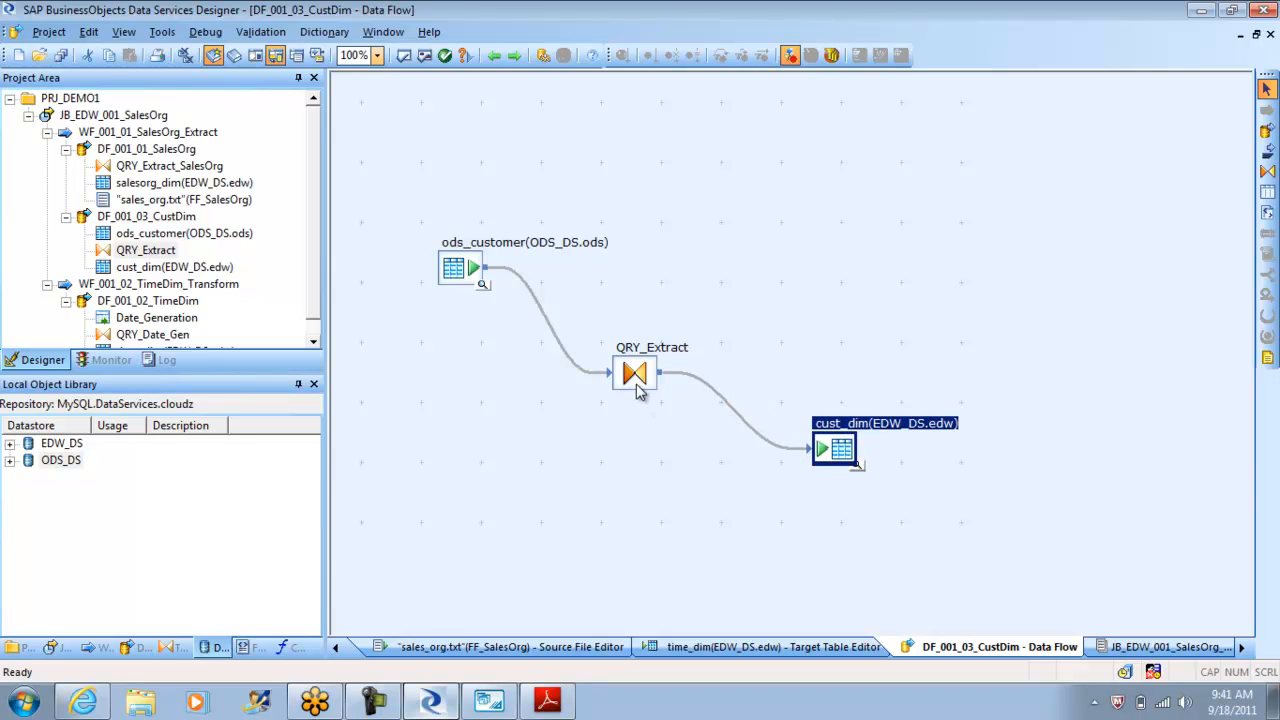
left_click_drag(638, 378, 630, 369)
left_click(643, 459)
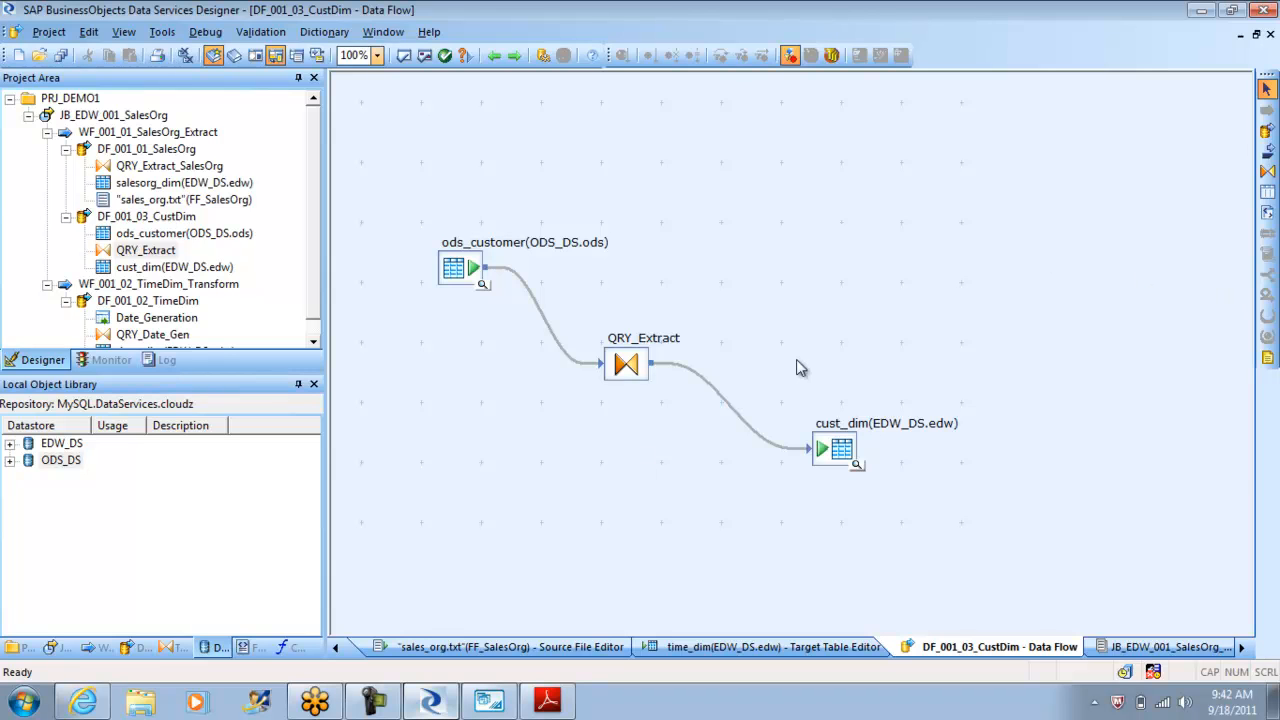
Step: Show the transforms in the local object library and collapse the Data Integrator category
left_click(147, 648)
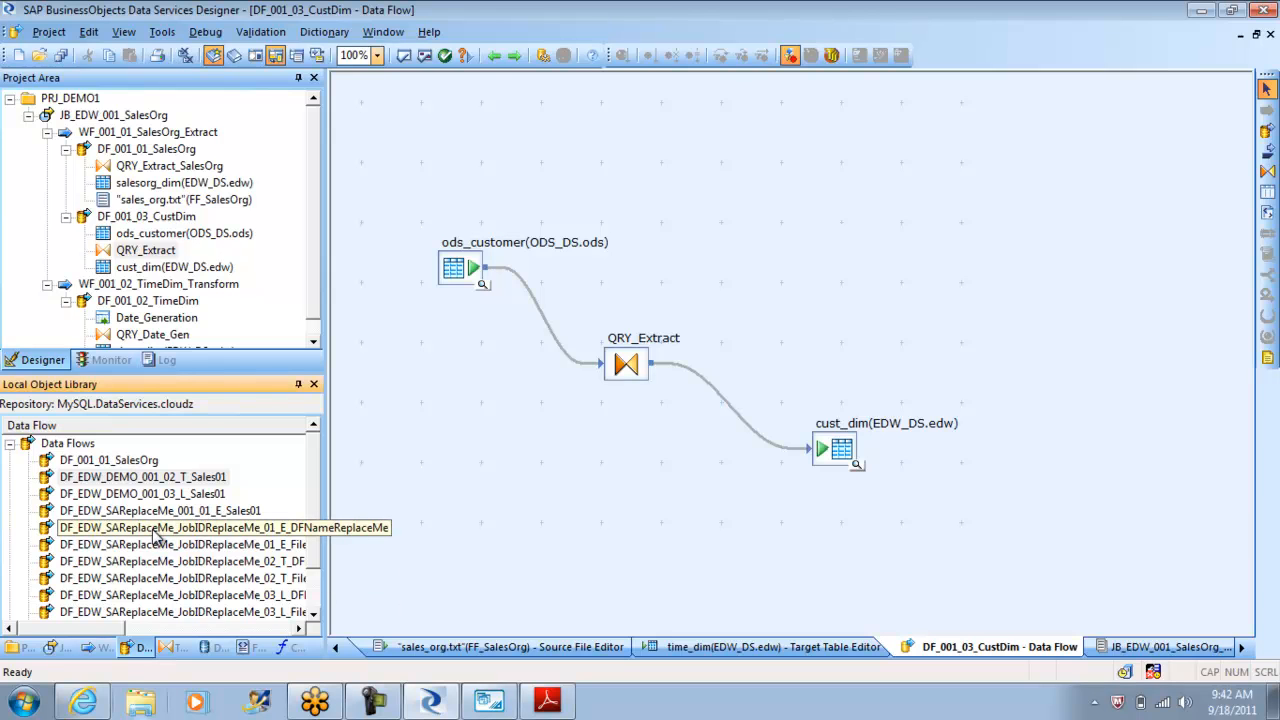
left_click(172, 649)
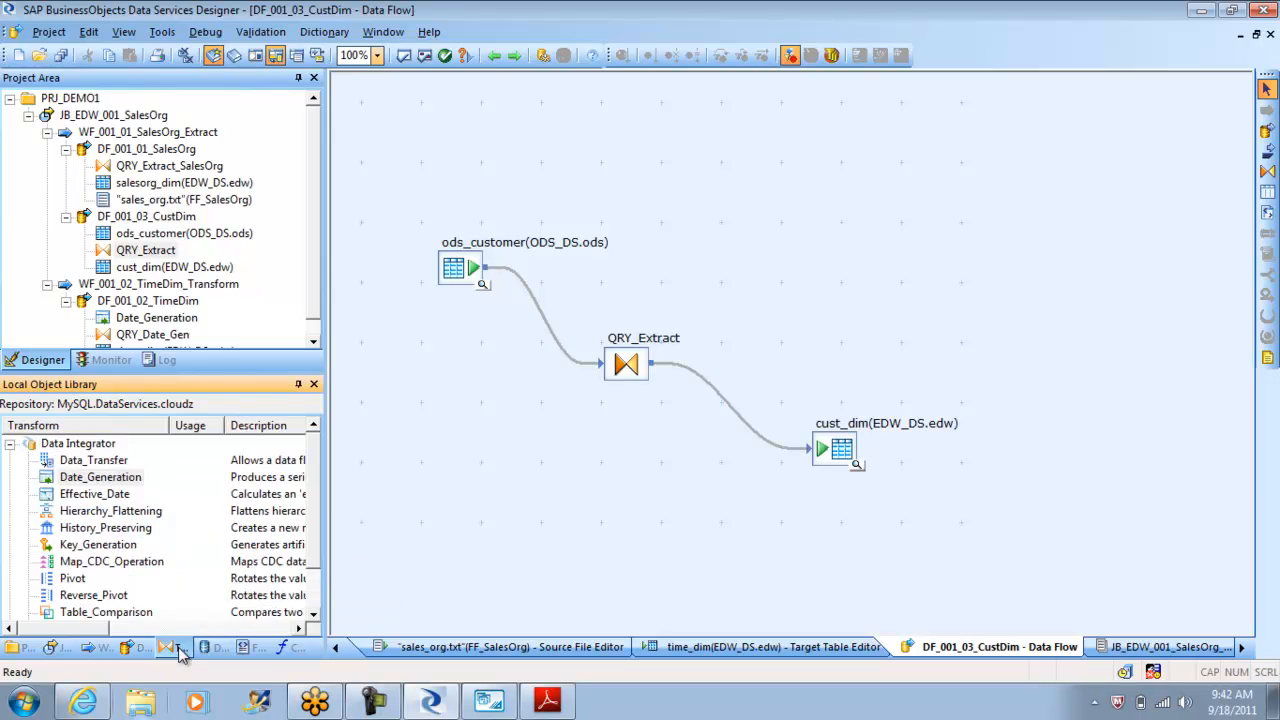
left_click(10, 444)
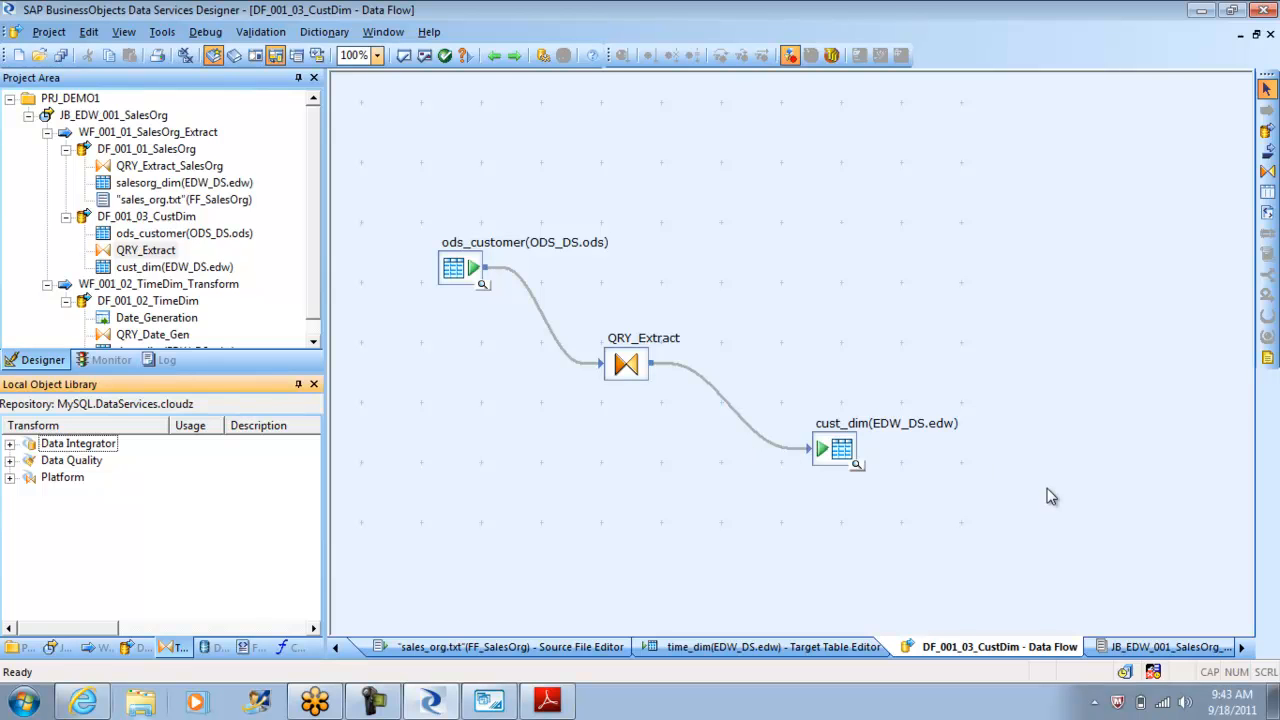
Step: Read the interactive debugger and breakpoint instructions in the Adobe Reader tutorial, and return to Data Services Designer
left_click(547, 700)
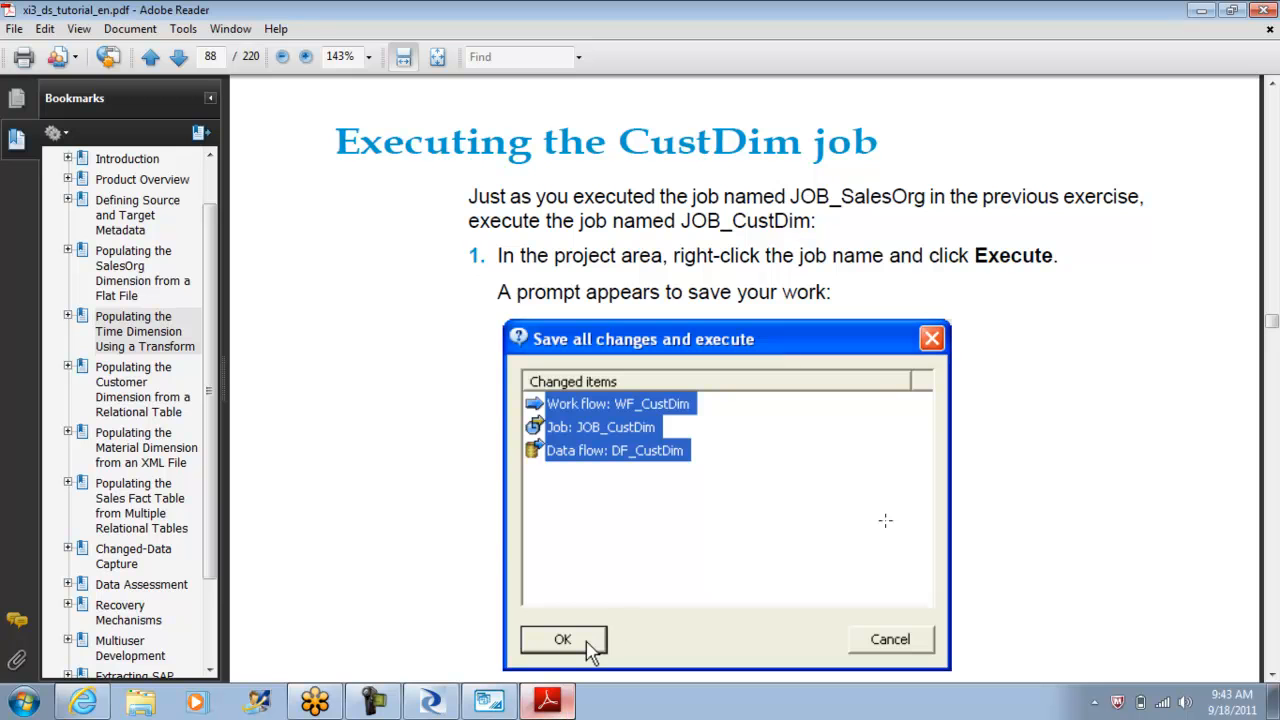
left_click(1272, 675)
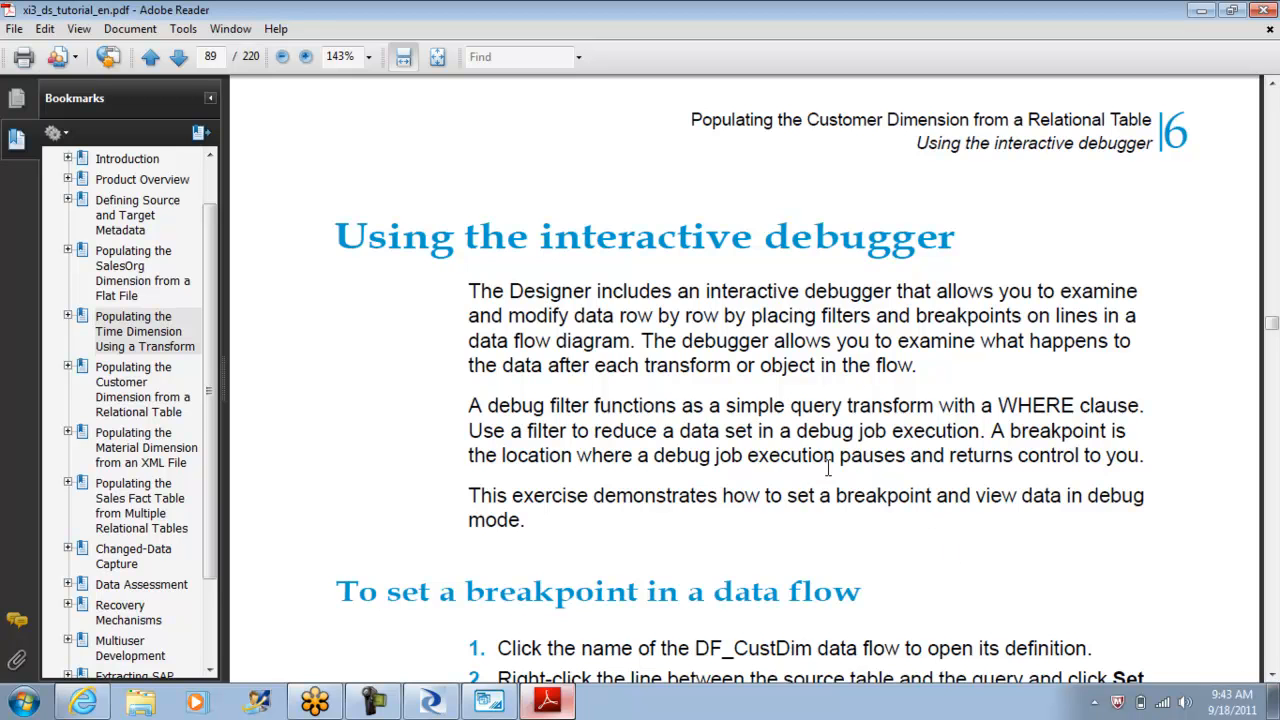
left_click(1272, 675)
left_click(1272, 676)
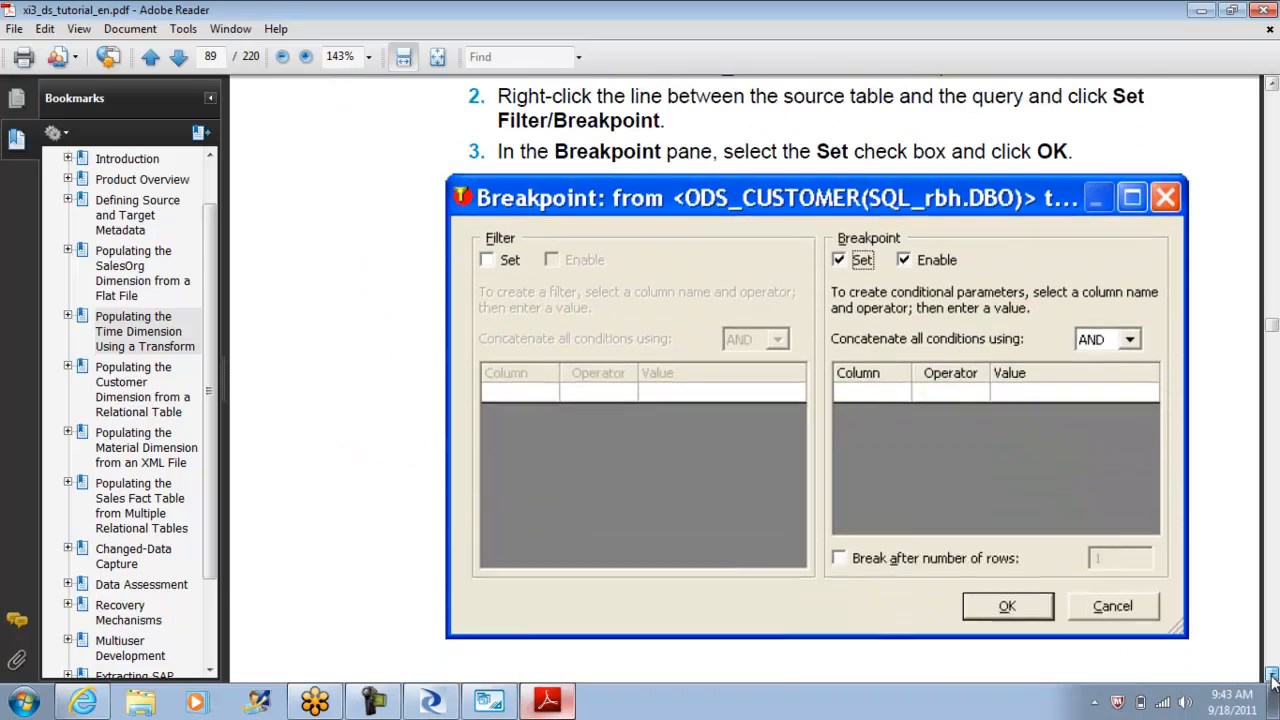
left_click(1272, 676)
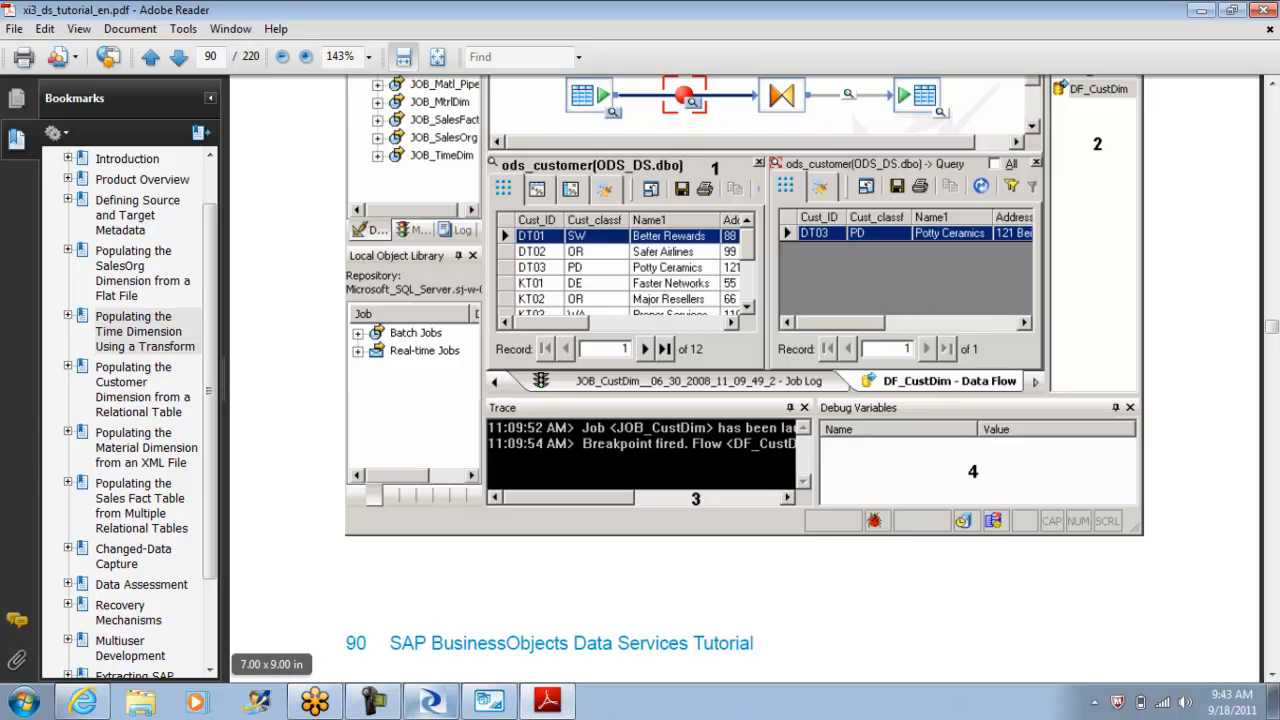
left_click(433, 701)
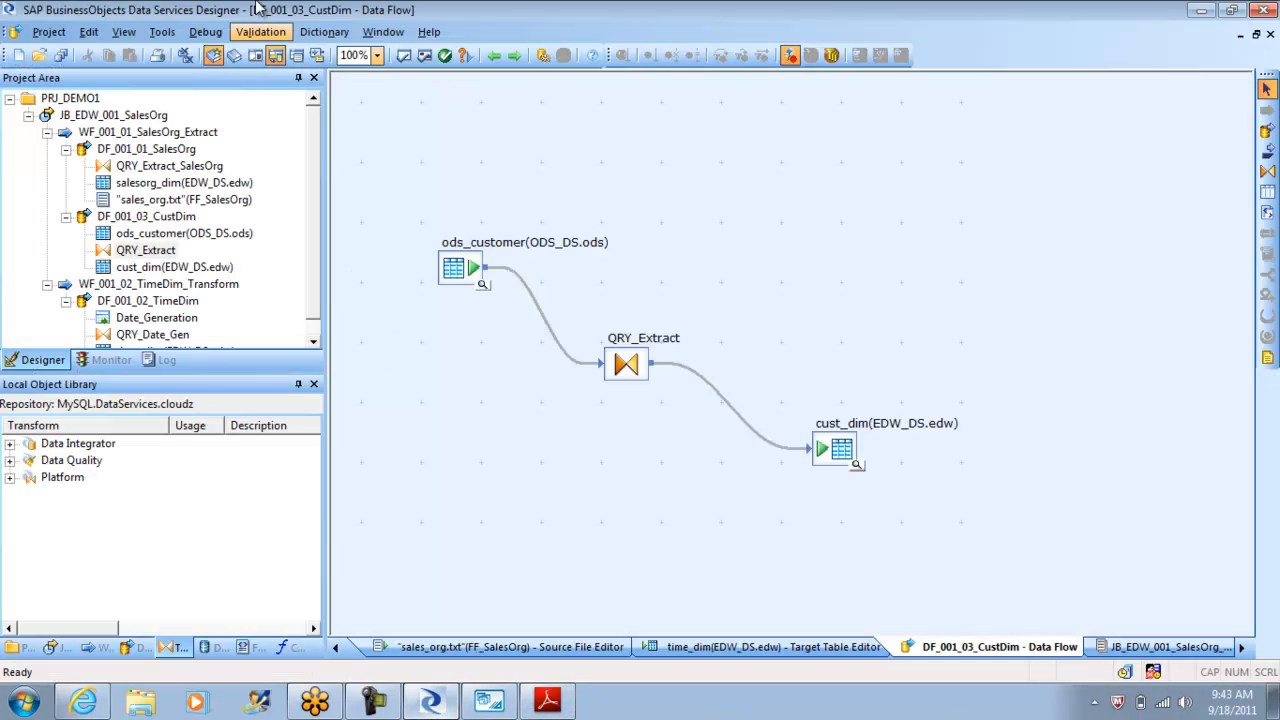
Step: Start a debug run of the JB_EDW_001_SalesOrg job to bring up its debug properties
right_click(74, 99)
left_click(21, 203)
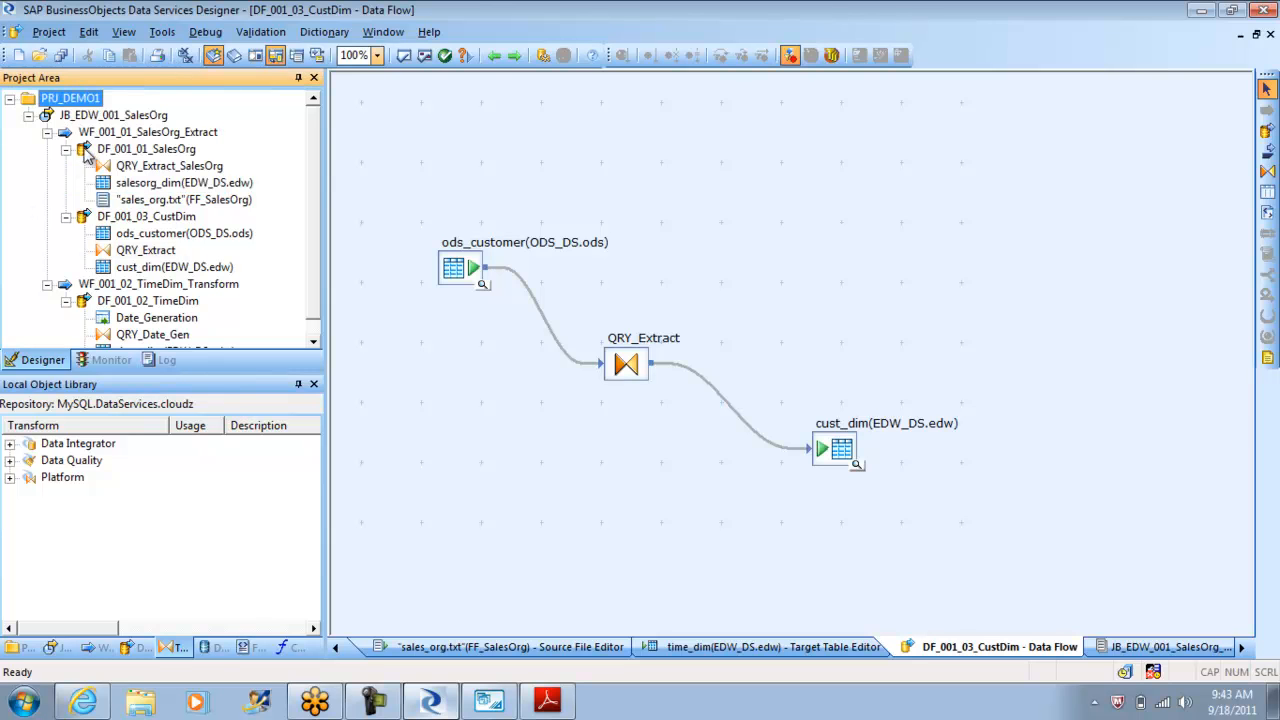
right_click(115, 118)
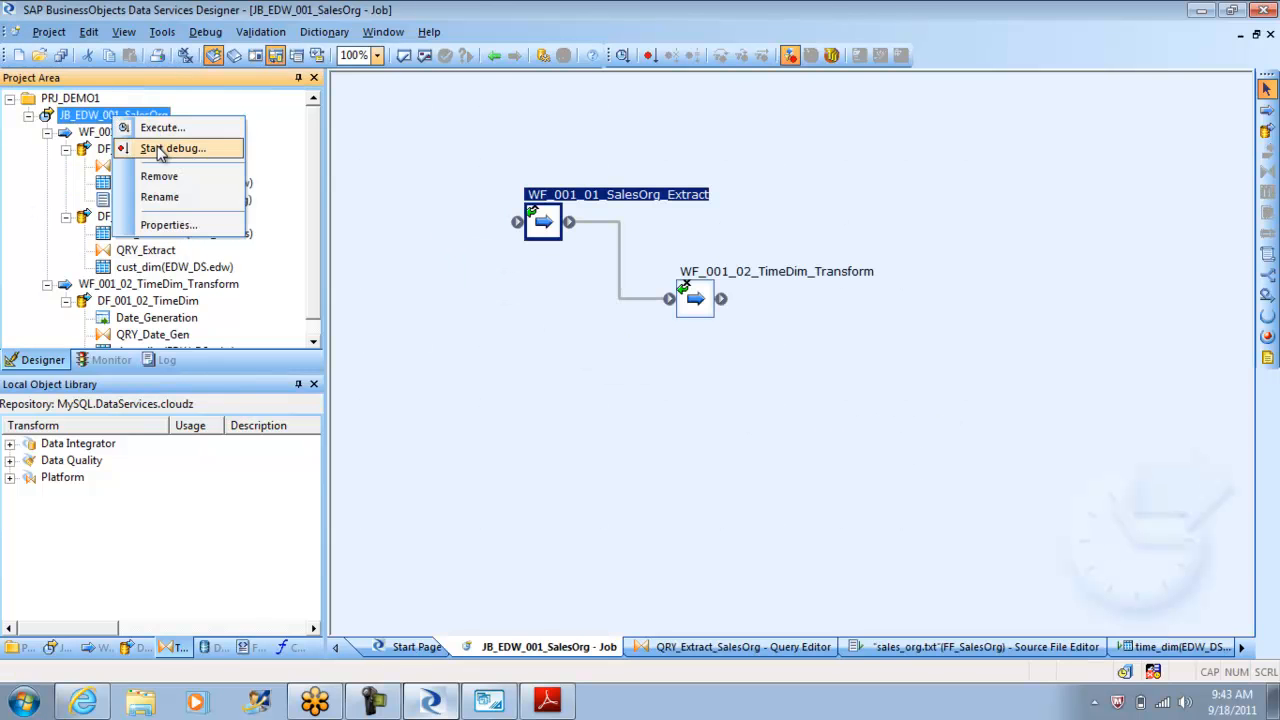
left_click(157, 149)
left_click(518, 450)
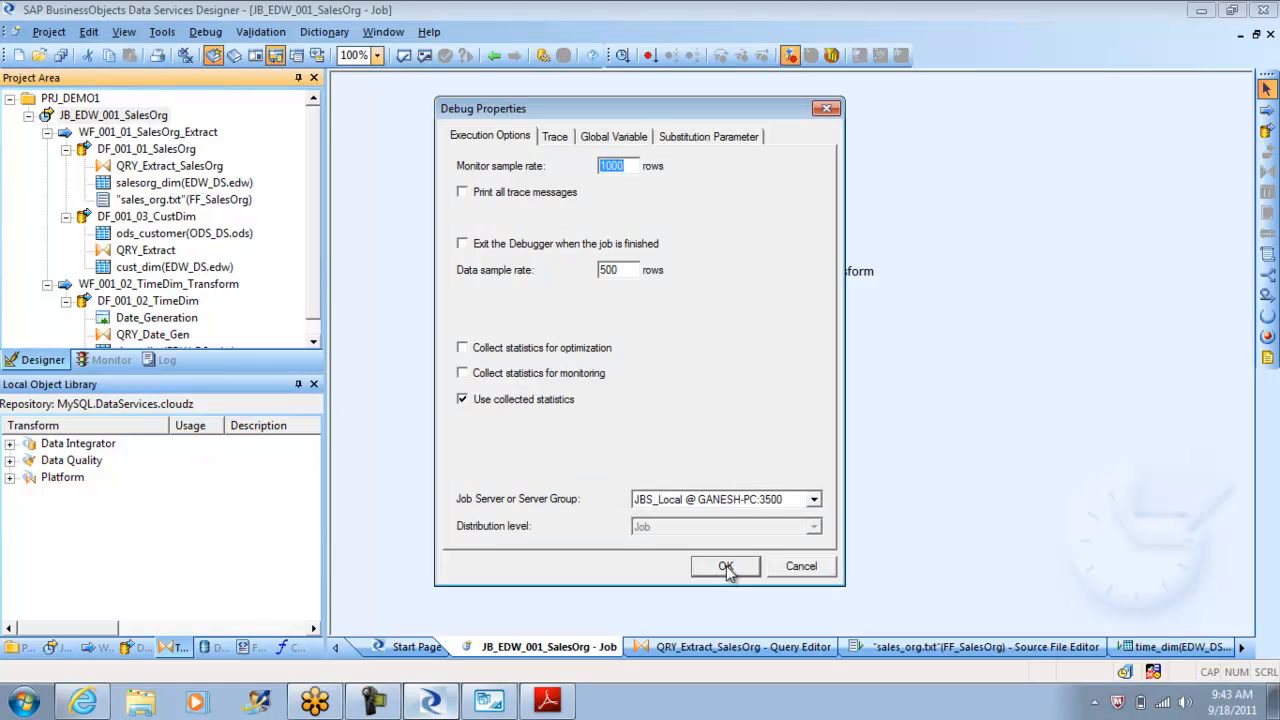
Step: Set both the data sample rate and the monitor sample rate to 10 rows
left_click_drag(625, 271, 586, 277)
type("10")
left_click_drag(629, 166, 592, 174)
type("10")
Step: Review the trace, global variable and substitution parameter settings, and launch the job in debug mode
left_click(555, 137)
left_click(615, 137)
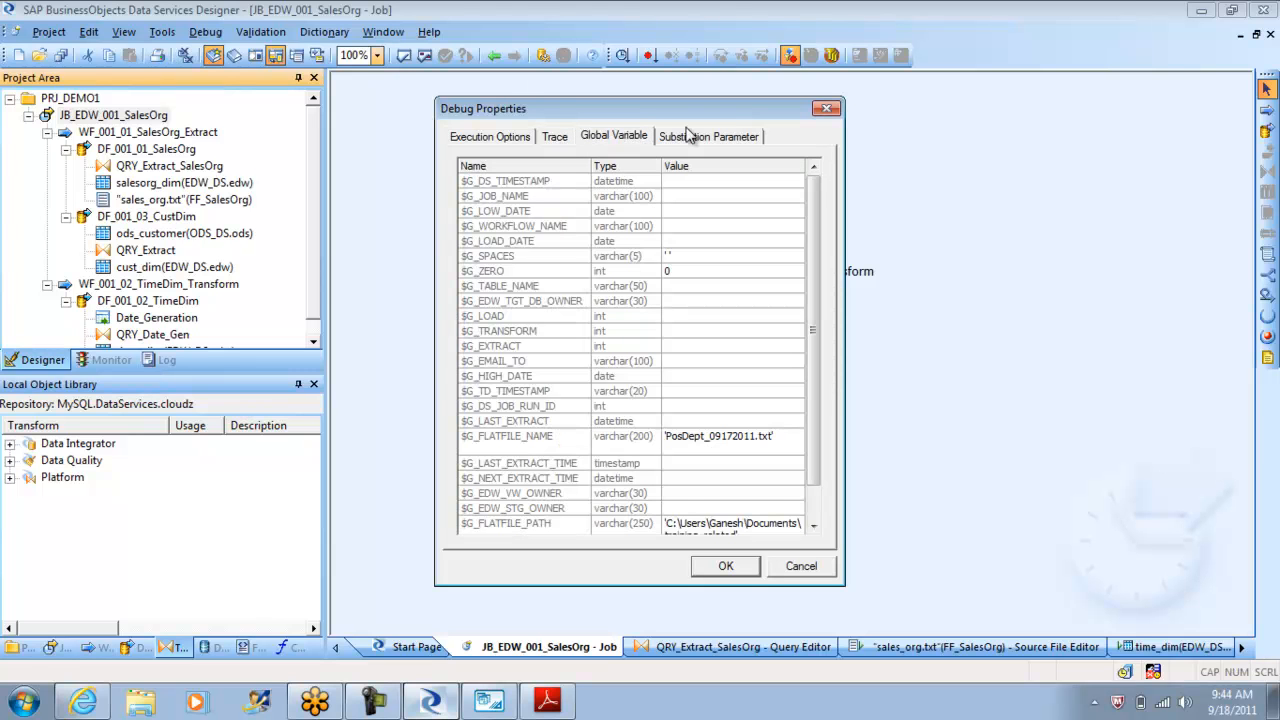
left_click(694, 136)
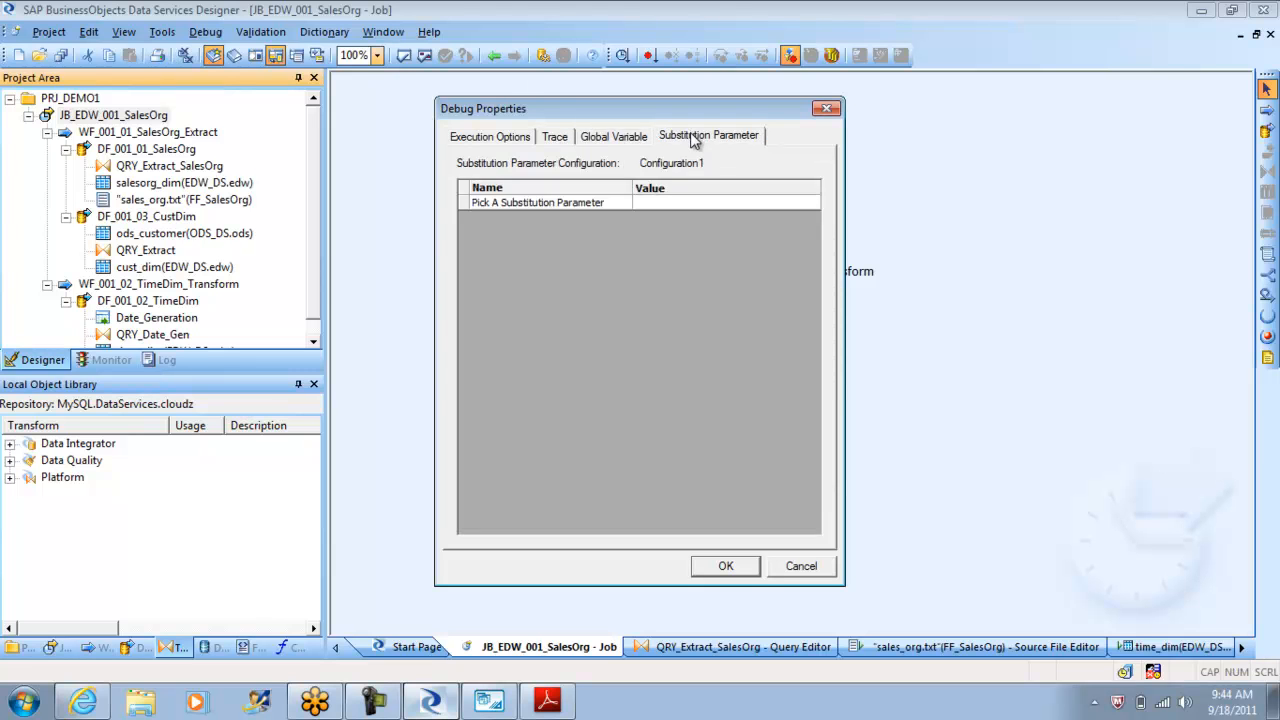
left_click(477, 139)
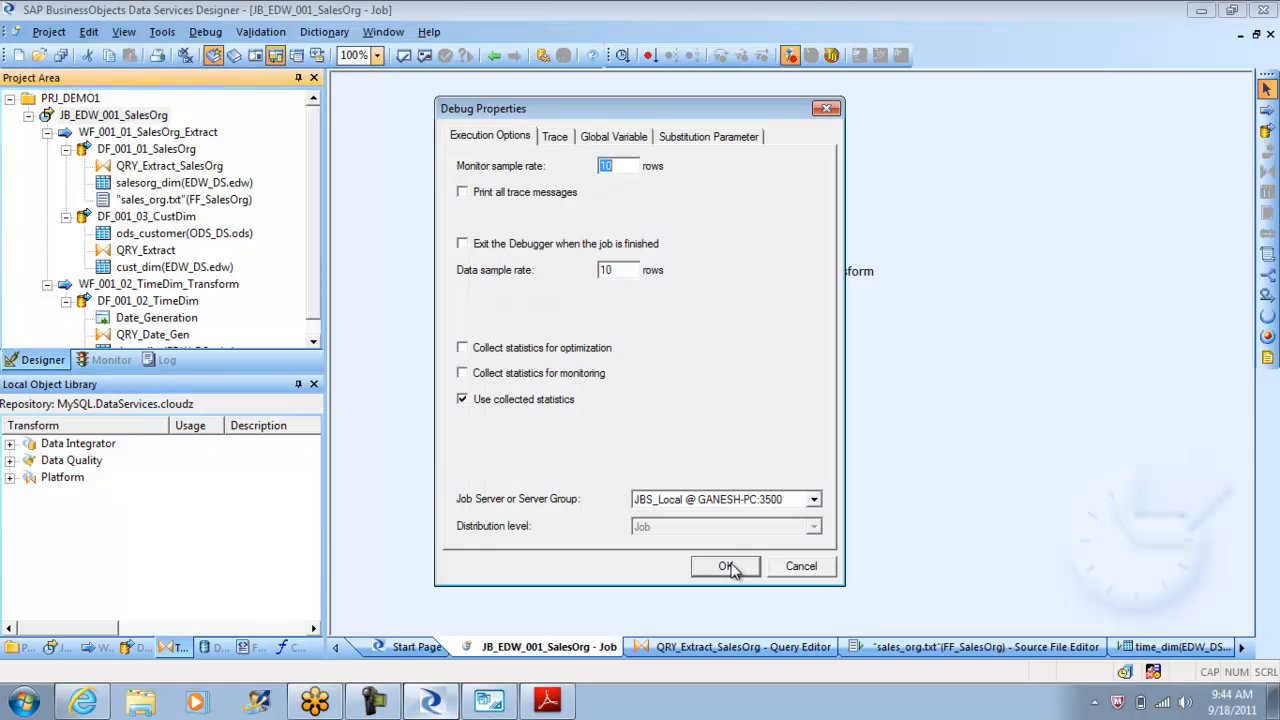
left_click(728, 565)
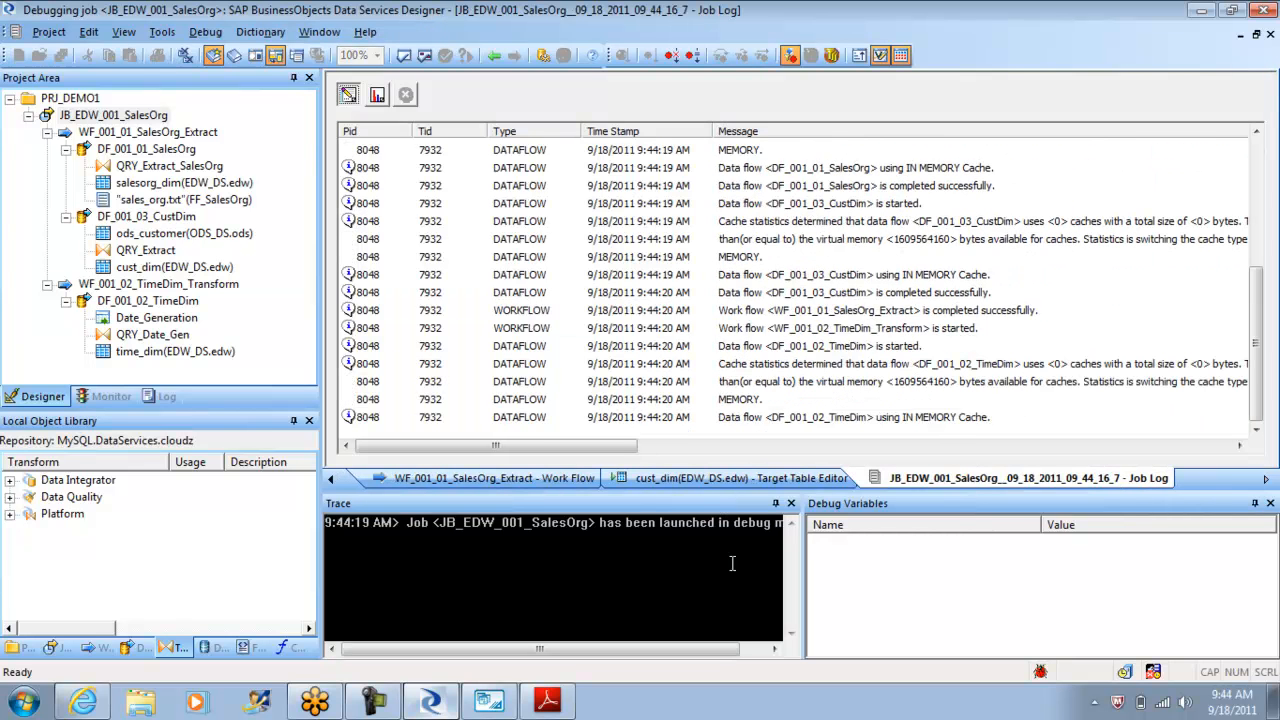
Step: Open the DF_001_03_CustDim data flow through the WF_001_01_SalesOrg_Extract work flow during the debug session
left_click(494, 57)
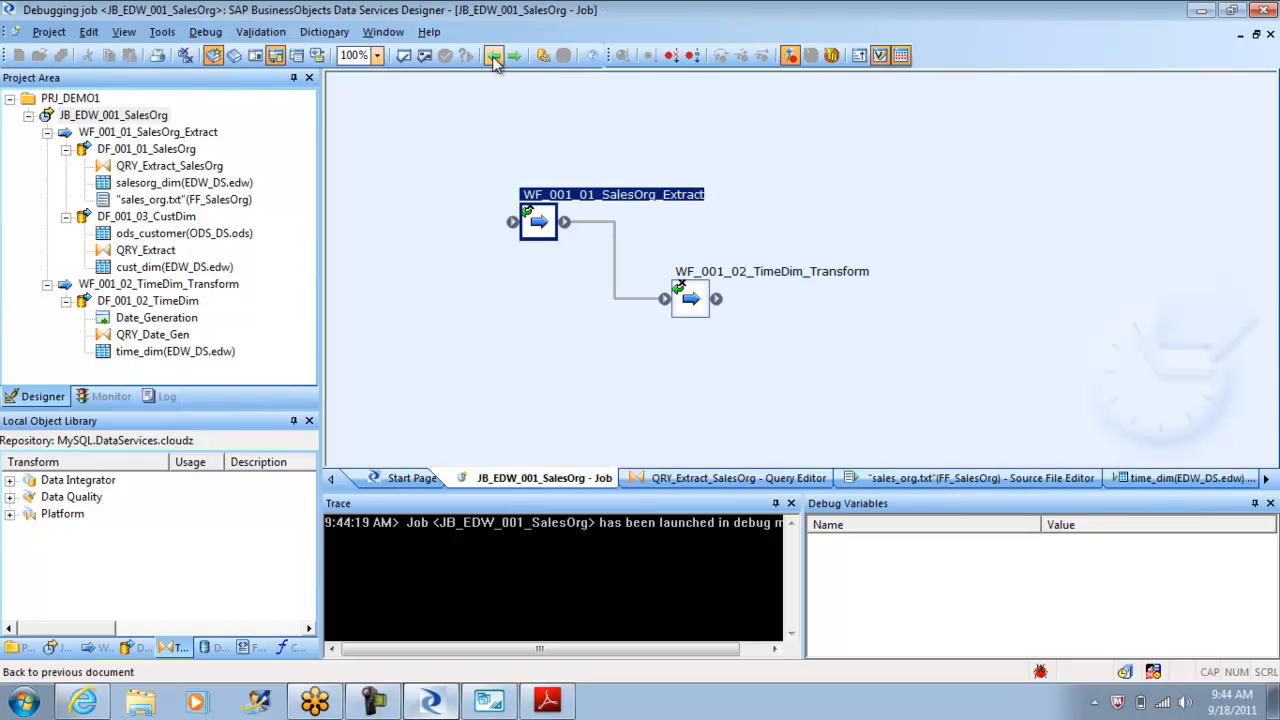
double_click(538, 220)
double_click(560, 348)
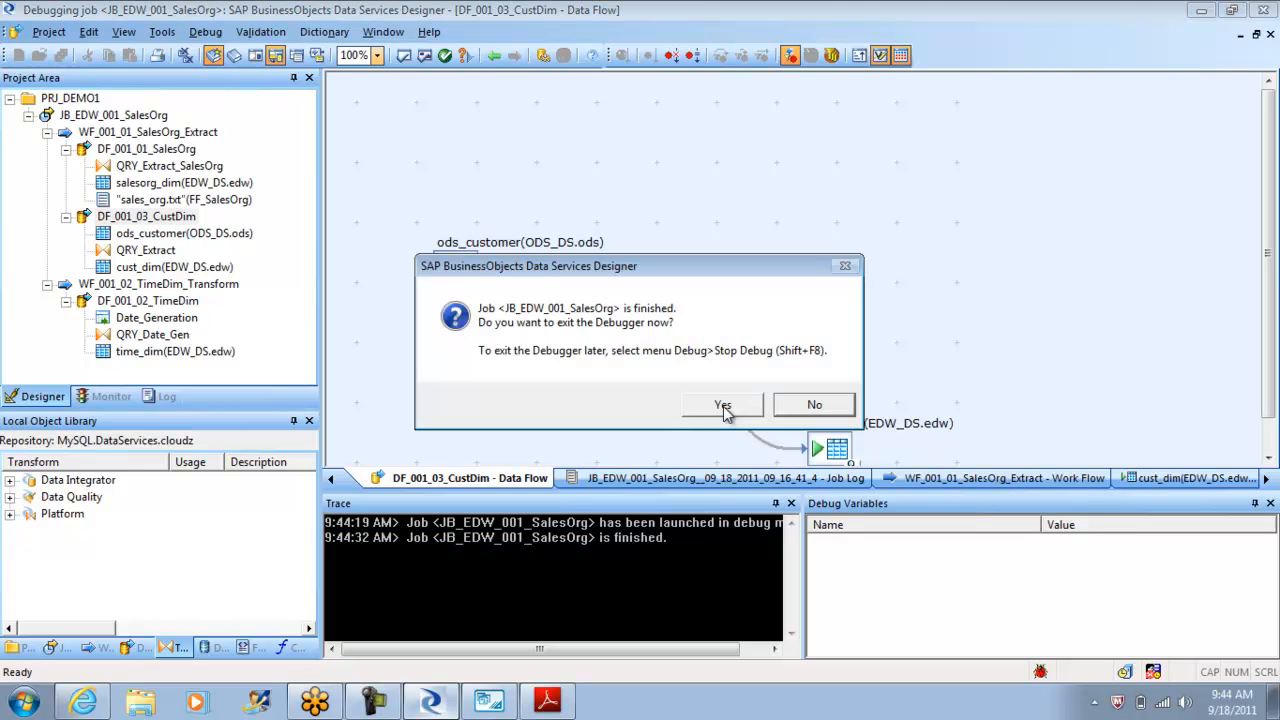
Step: Stay in the debugger after the job finishes, and close the Trace and Debug Variables views
left_click(816, 406)
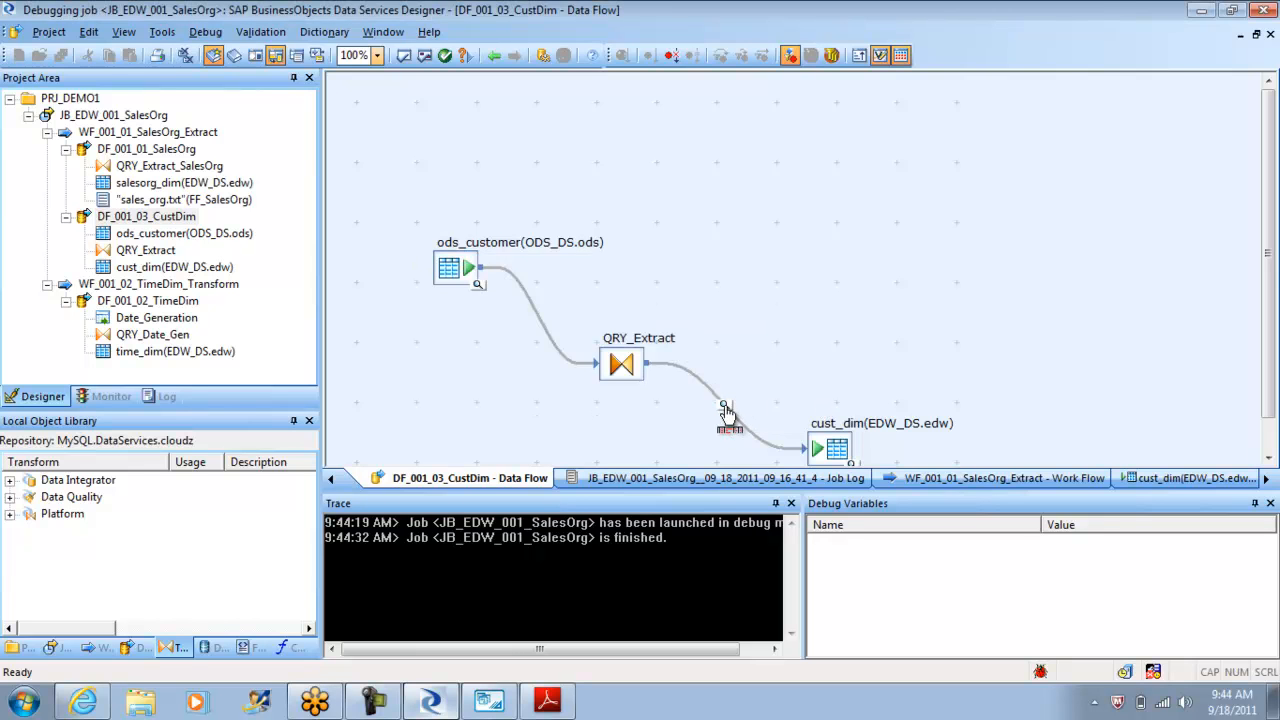
left_click(791, 503)
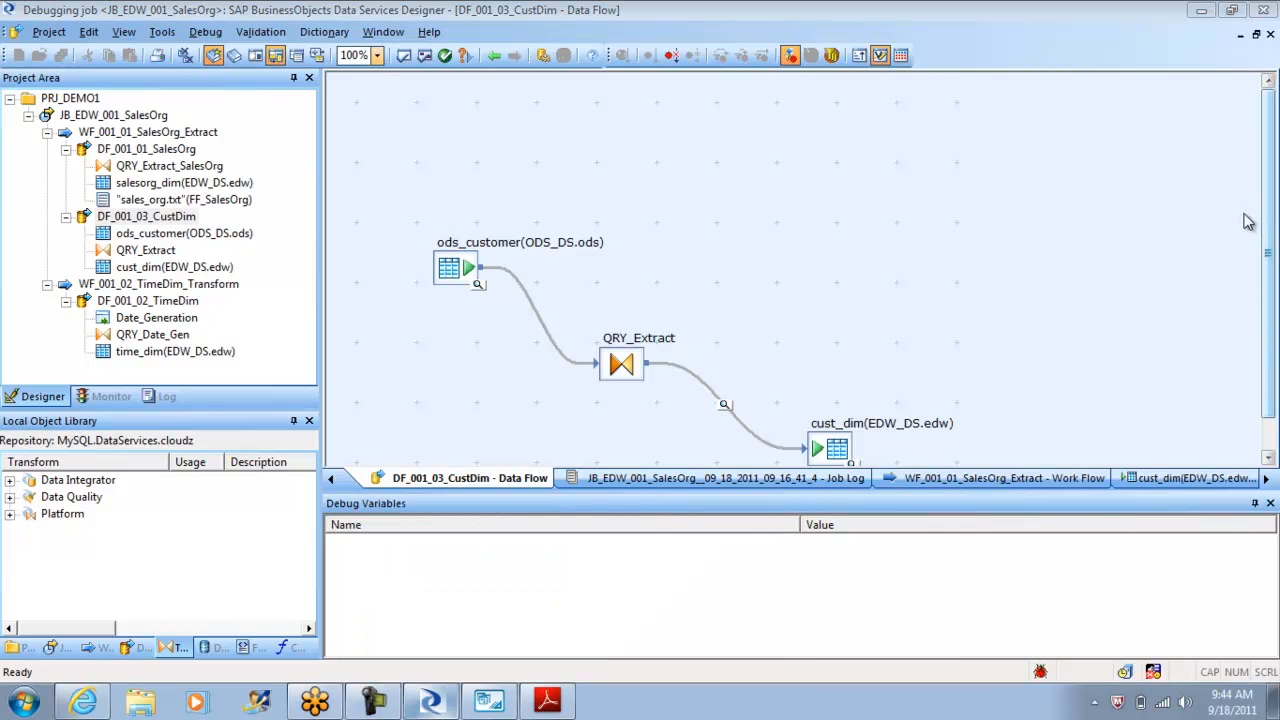
left_click(1270, 503)
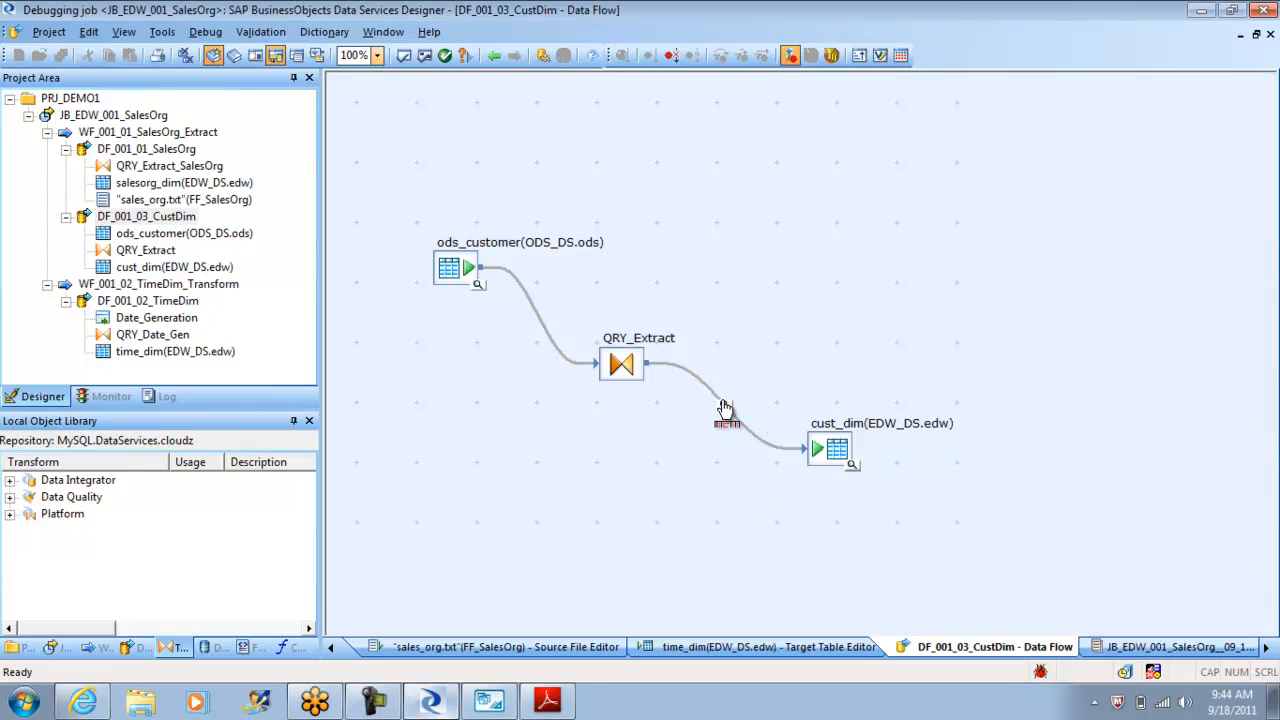
Step: Inspect the filter and breakpoint settings on the link from QRY_Extract to cust_dim, and check the debugger illustration in the xi3_ds_tutorial_en.pdf tutorial
right_click(724, 410)
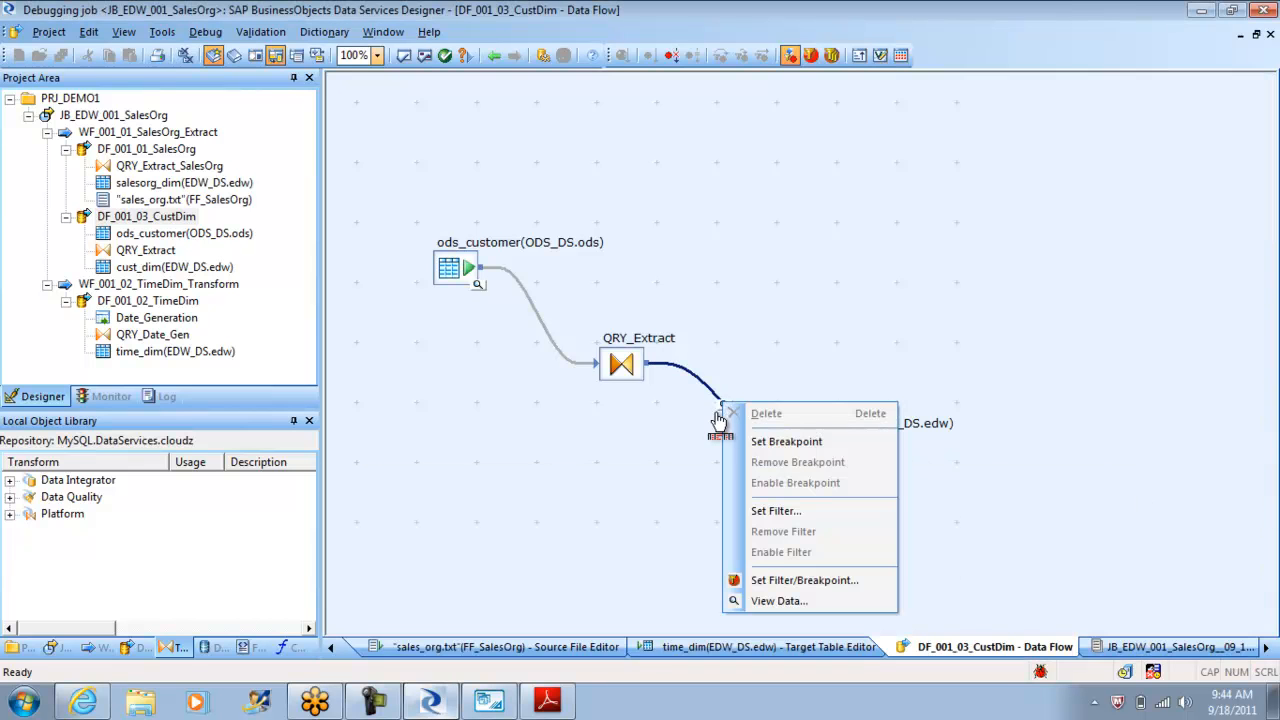
key("Escape")
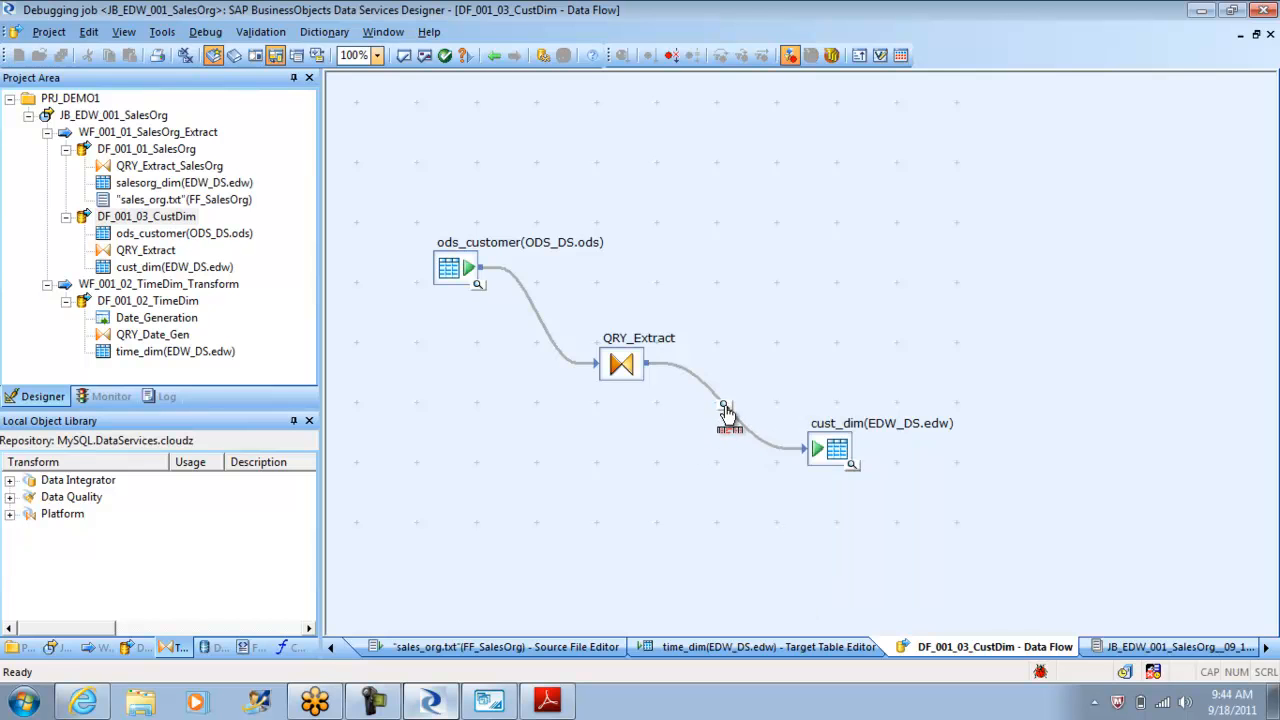
double_click(725, 409)
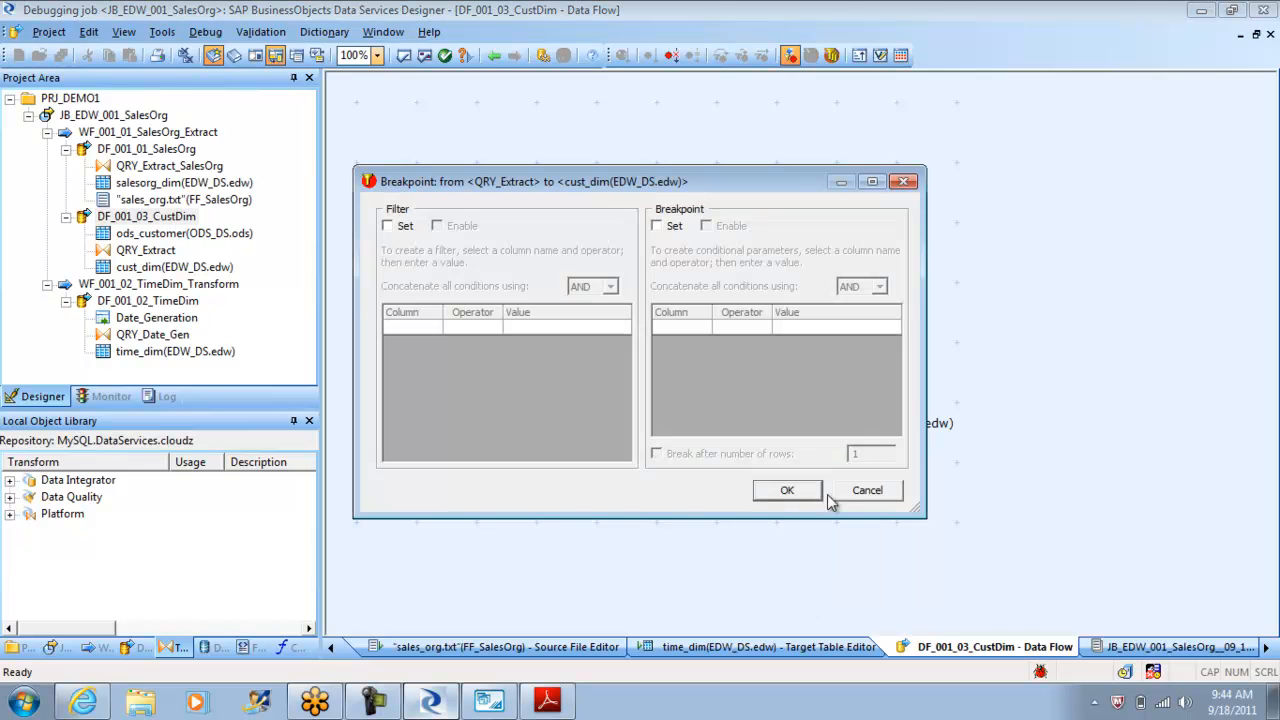
left_click(867, 490)
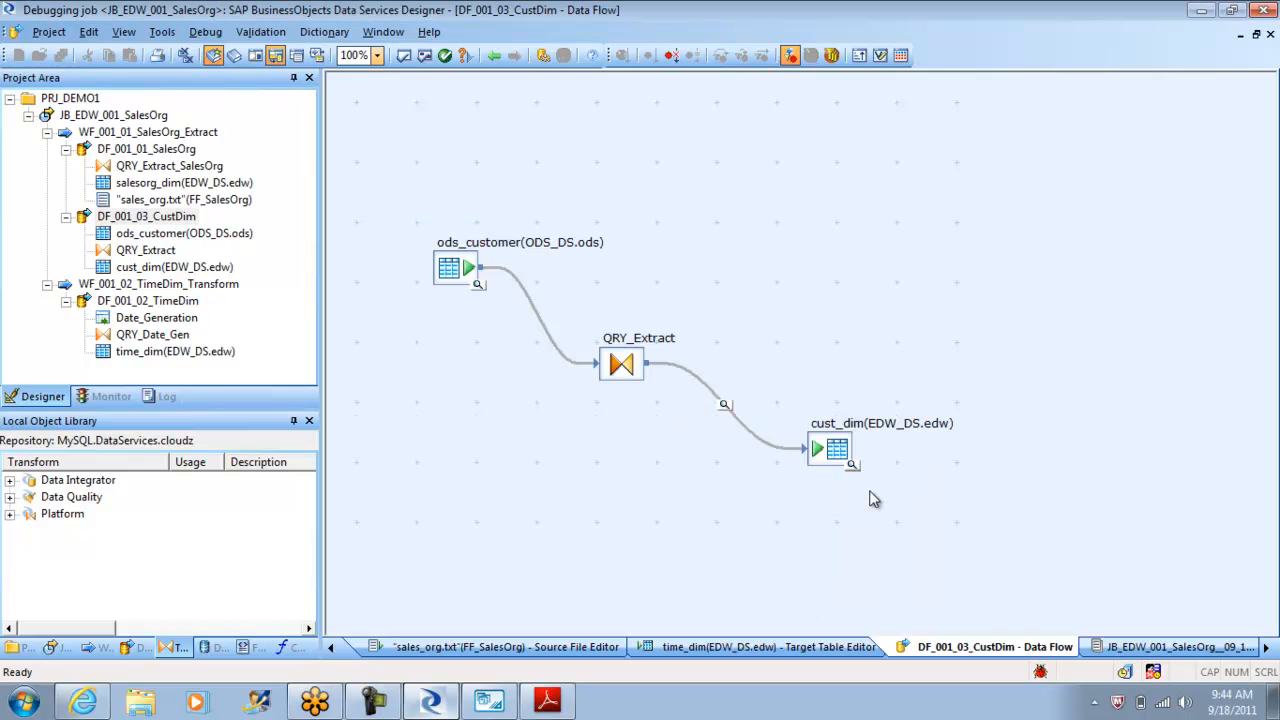
double_click(726, 413)
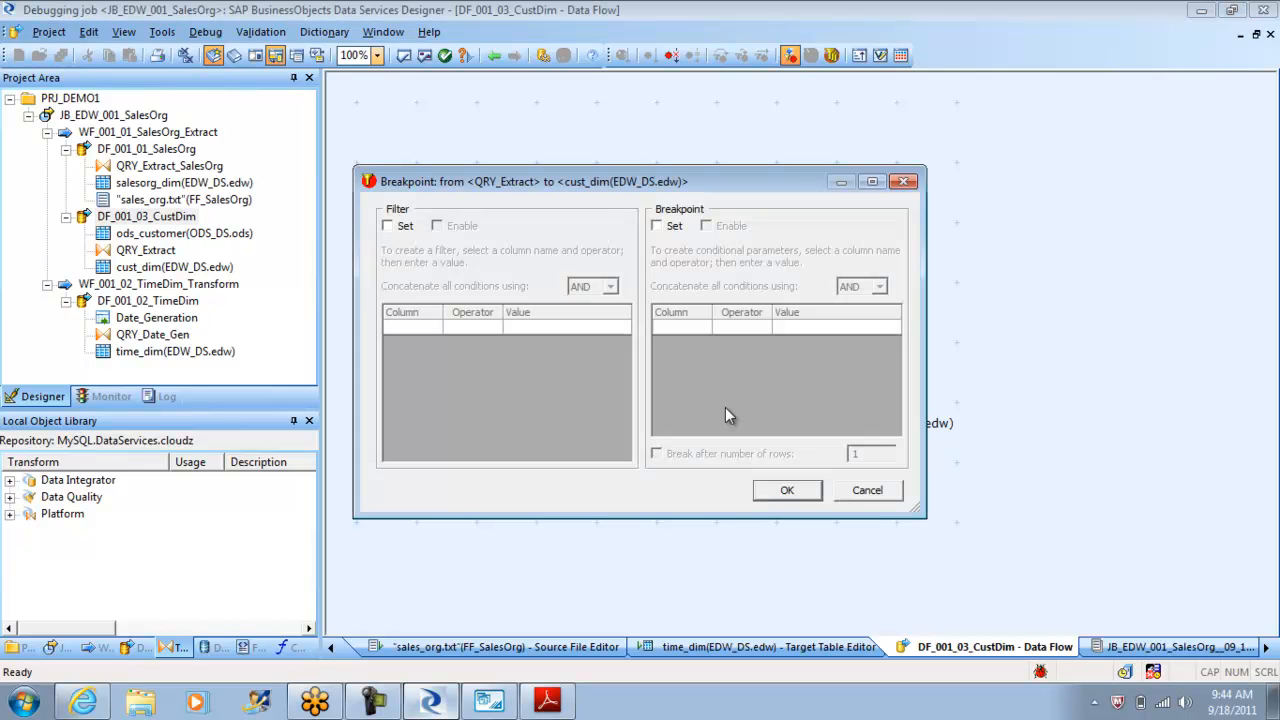
left_click(862, 490)
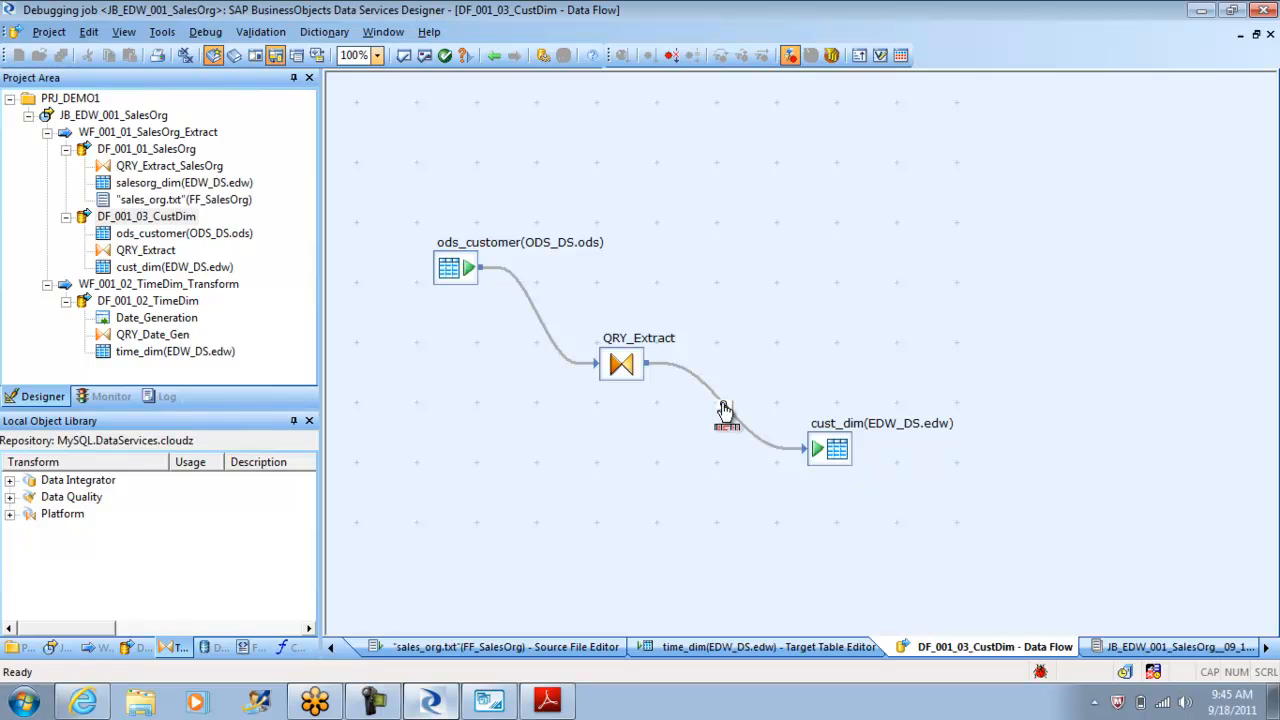
left_click(548, 710)
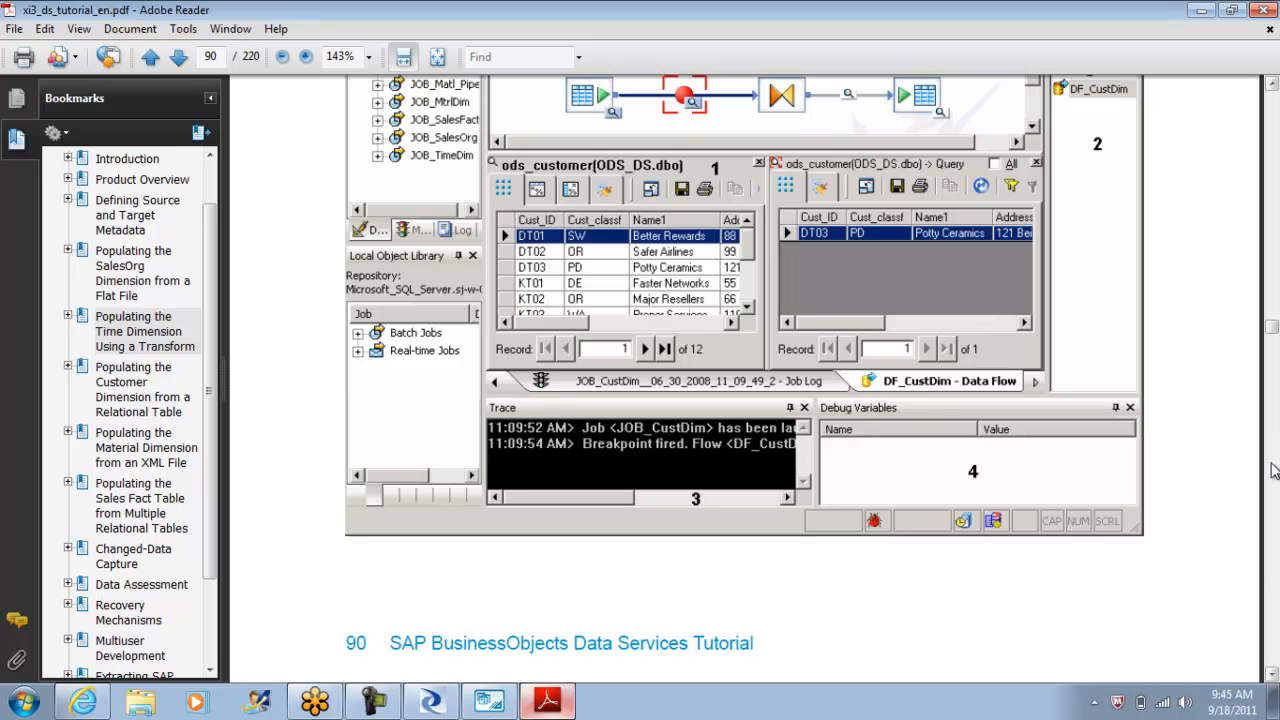
left_click(457, 698)
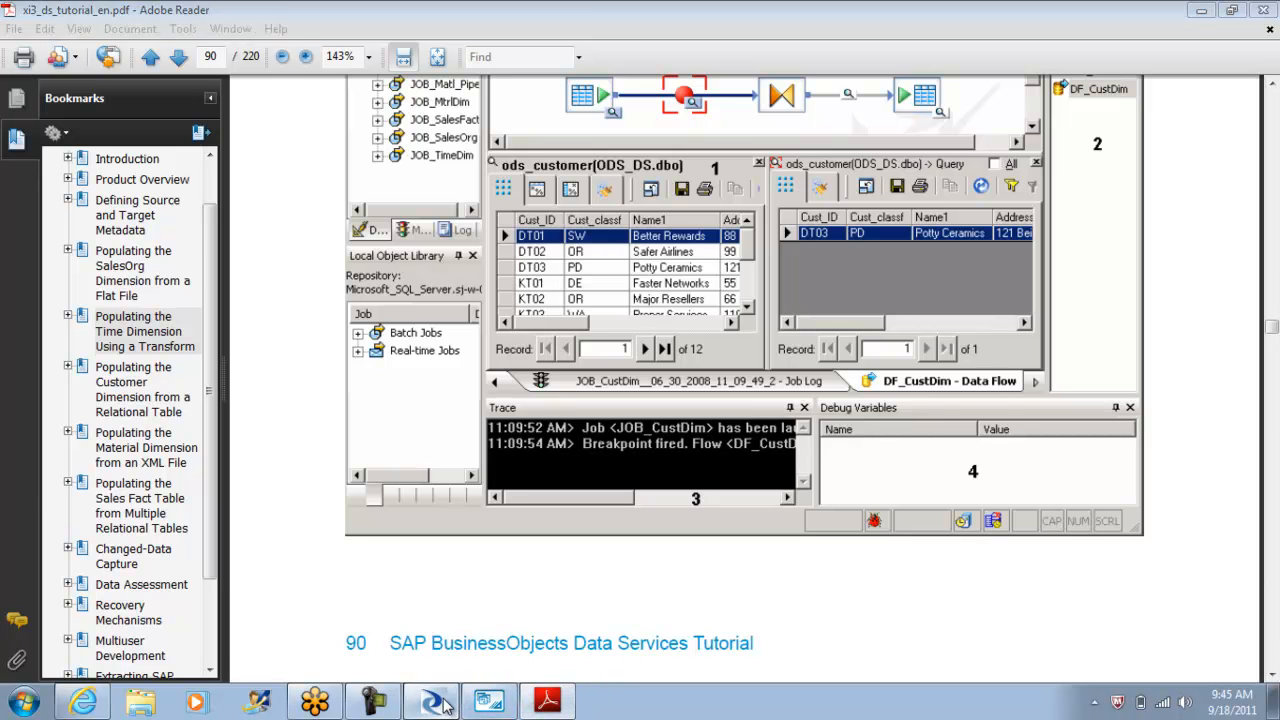
Step: Disable the Designer environment option that allows Designer to set the port for Job Server communication, and acknowledge the restart notice
left_click(163, 32)
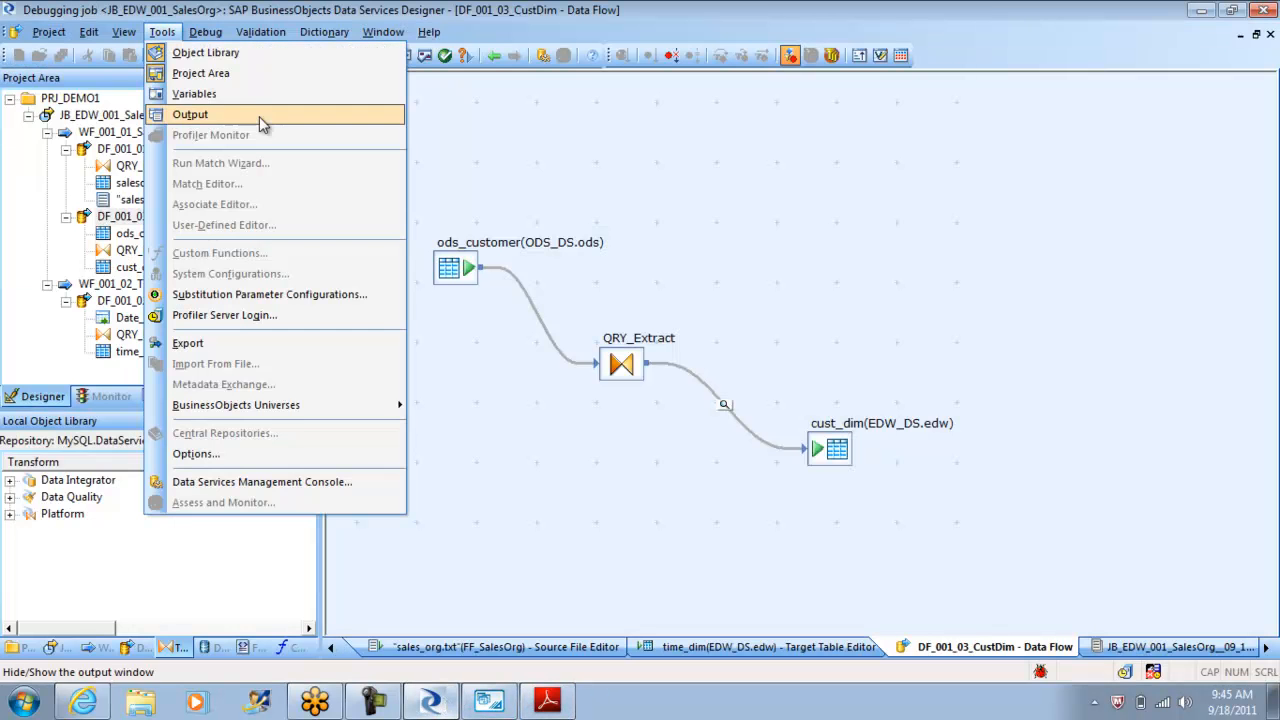
left_click(230, 455)
left_click(389, 174)
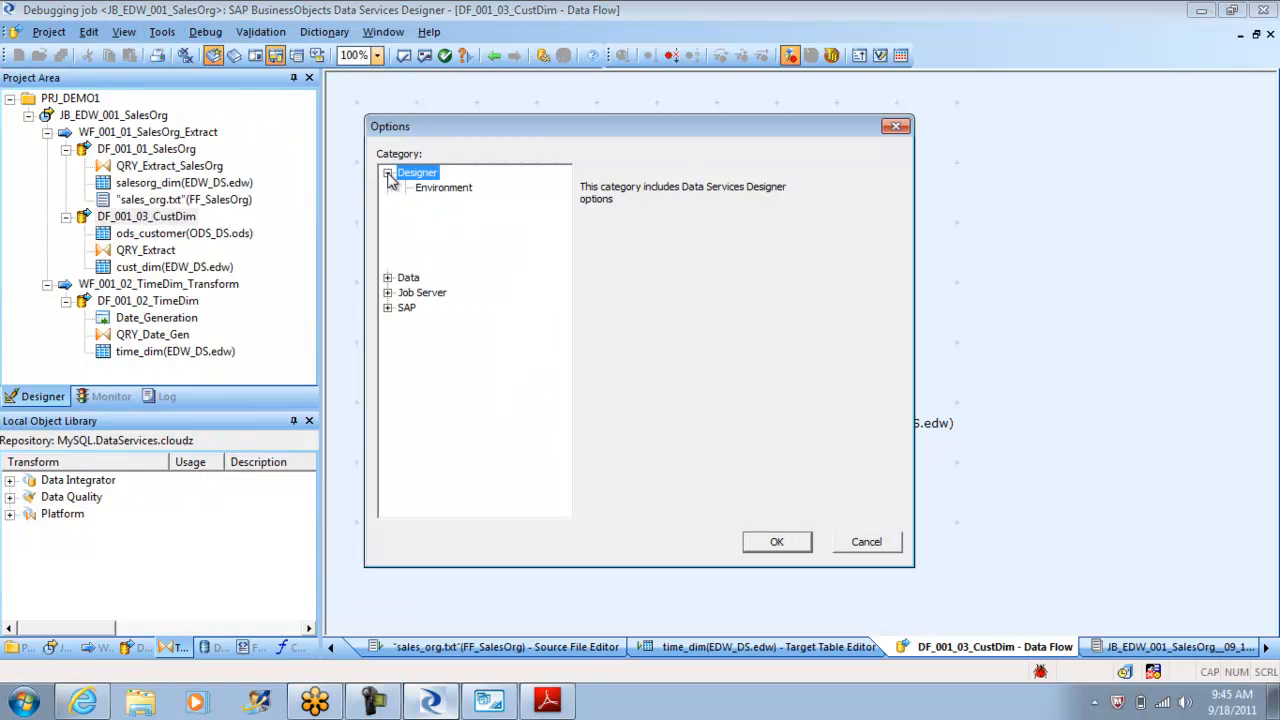
left_click(435, 204)
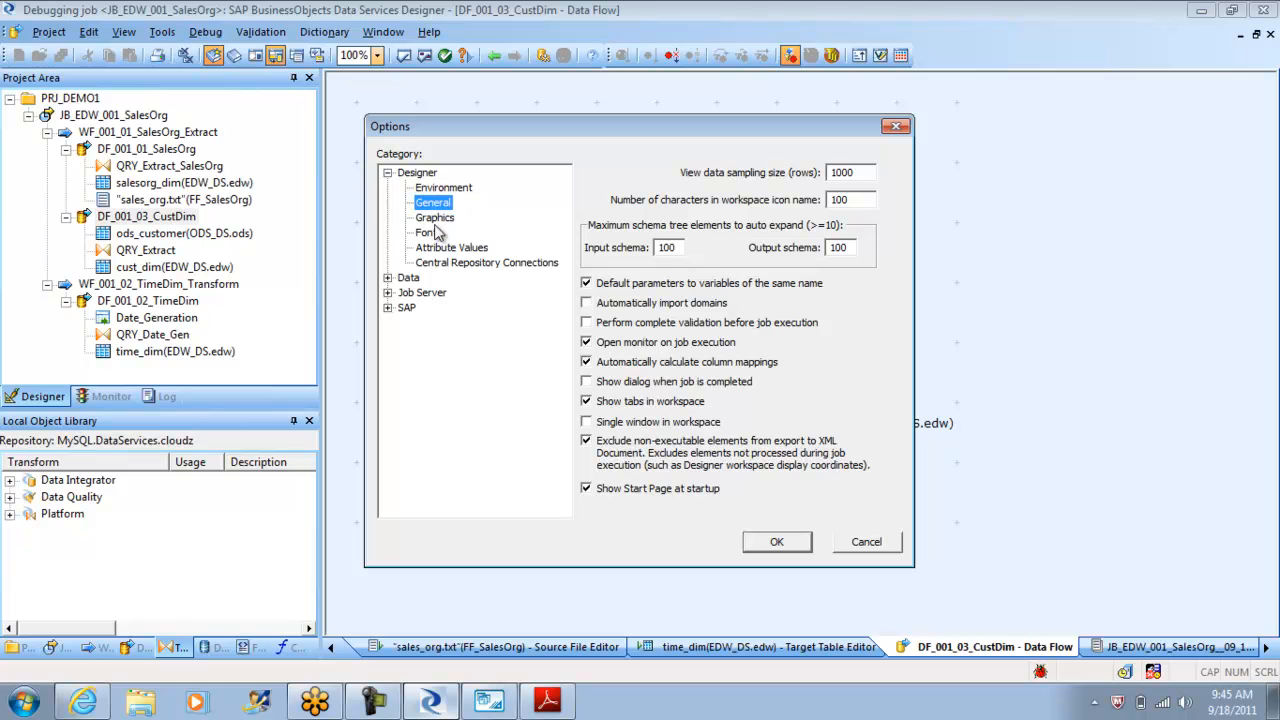
left_click(436, 218)
left_click(447, 190)
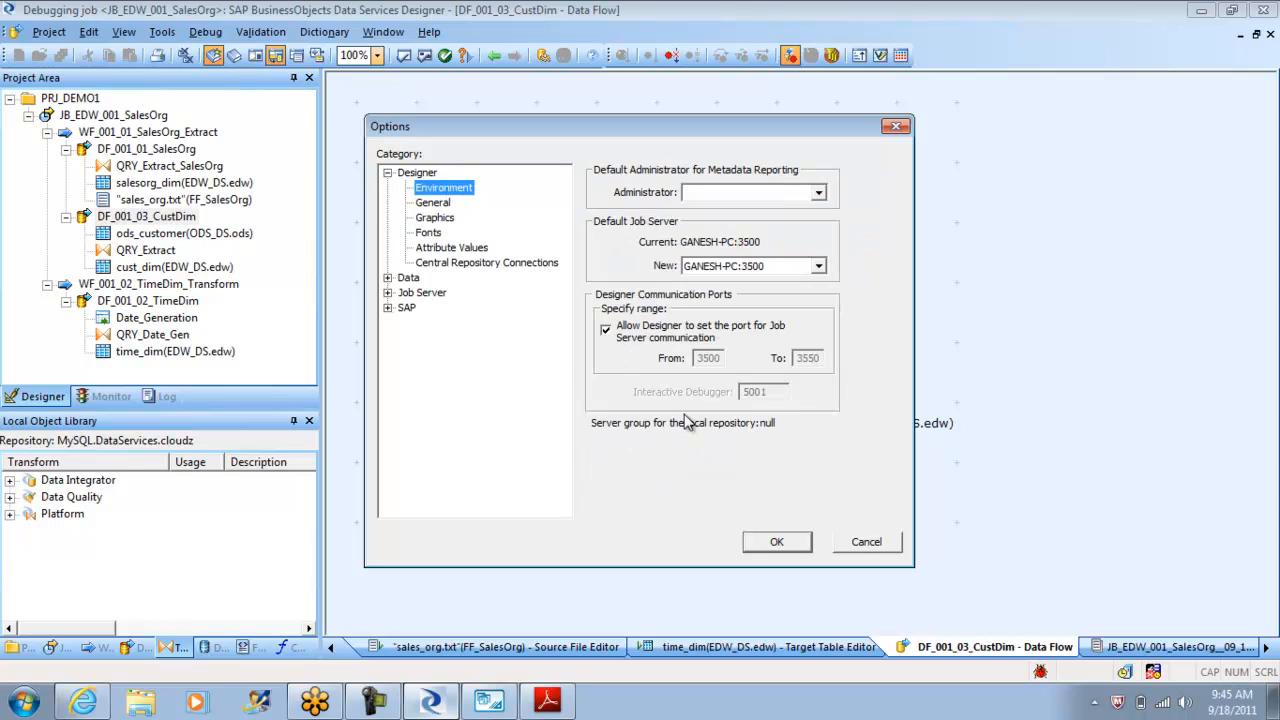
left_click(606, 331)
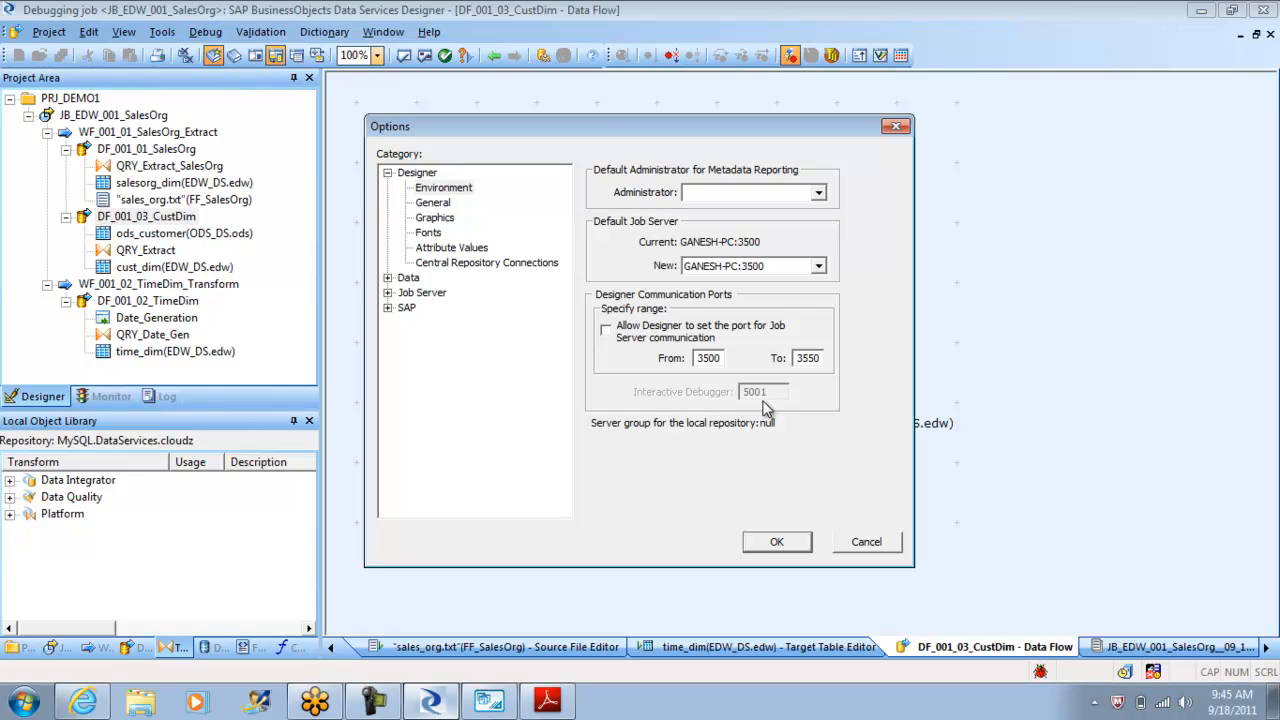
left_click(778, 542)
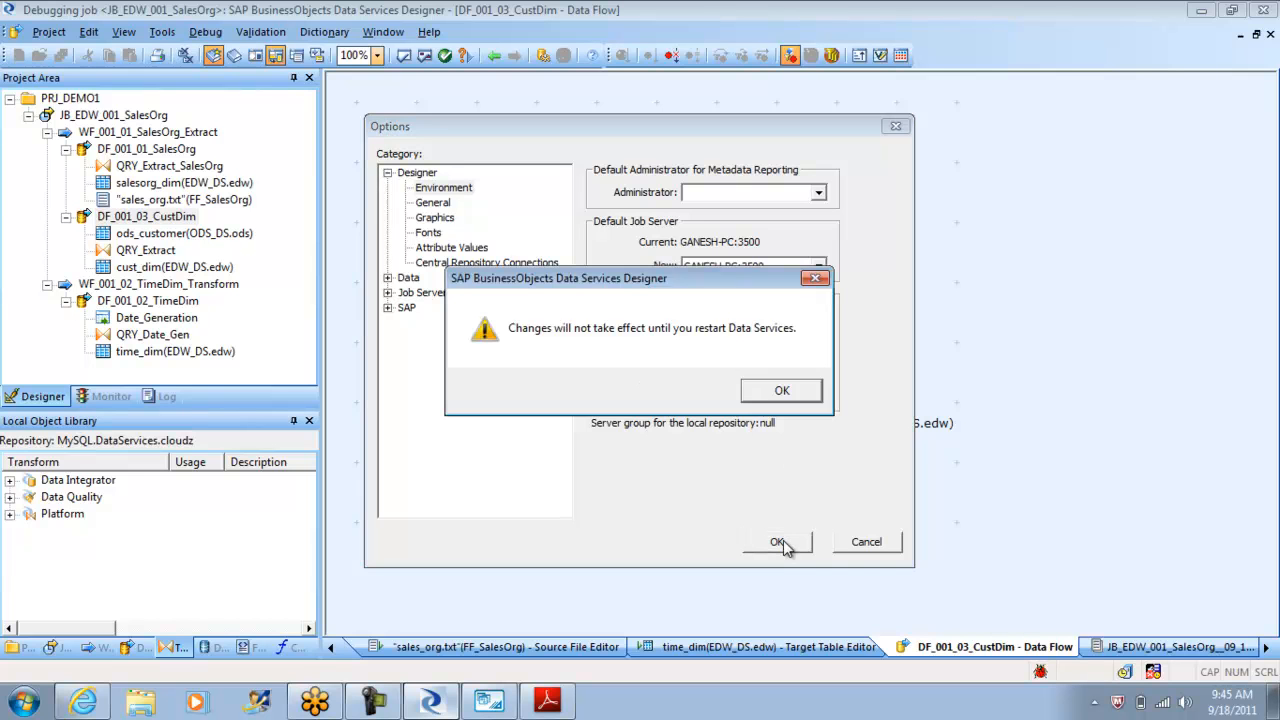
left_click(781, 392)
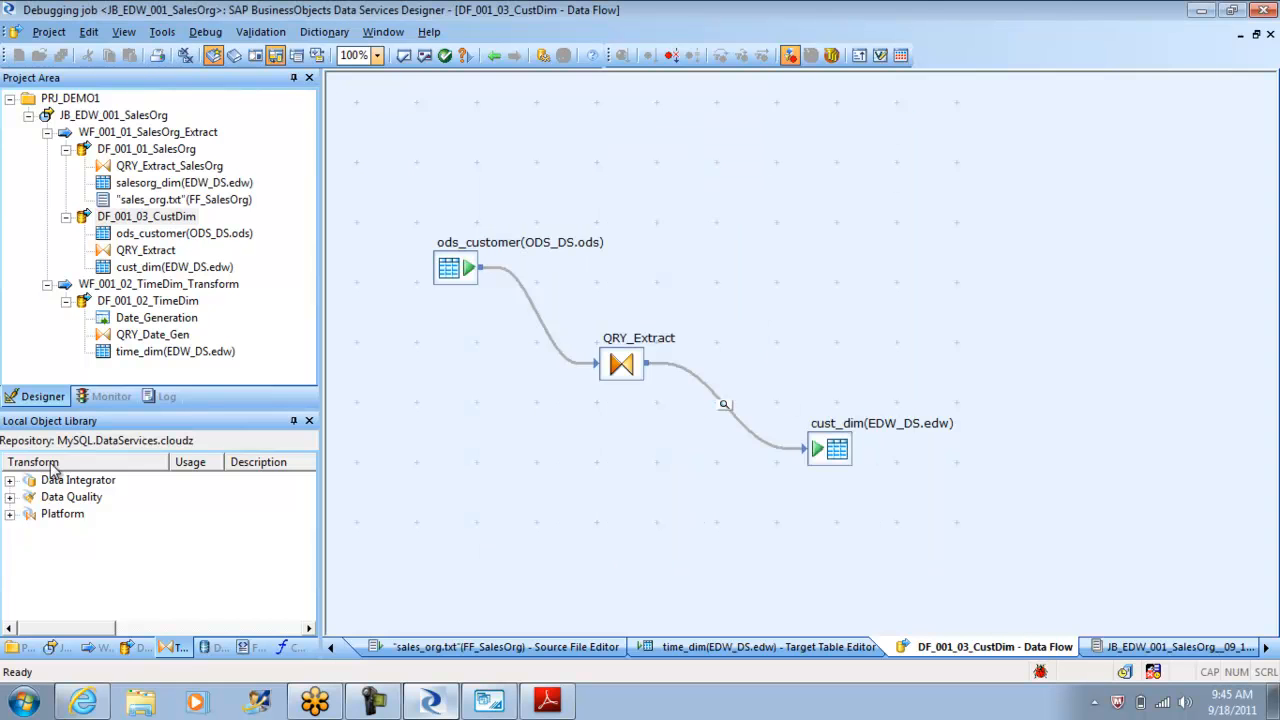
Step: Launch the Data Services Server Manager from the SAP BusinessObjects XI 3.2 program group
left_click(24, 700)
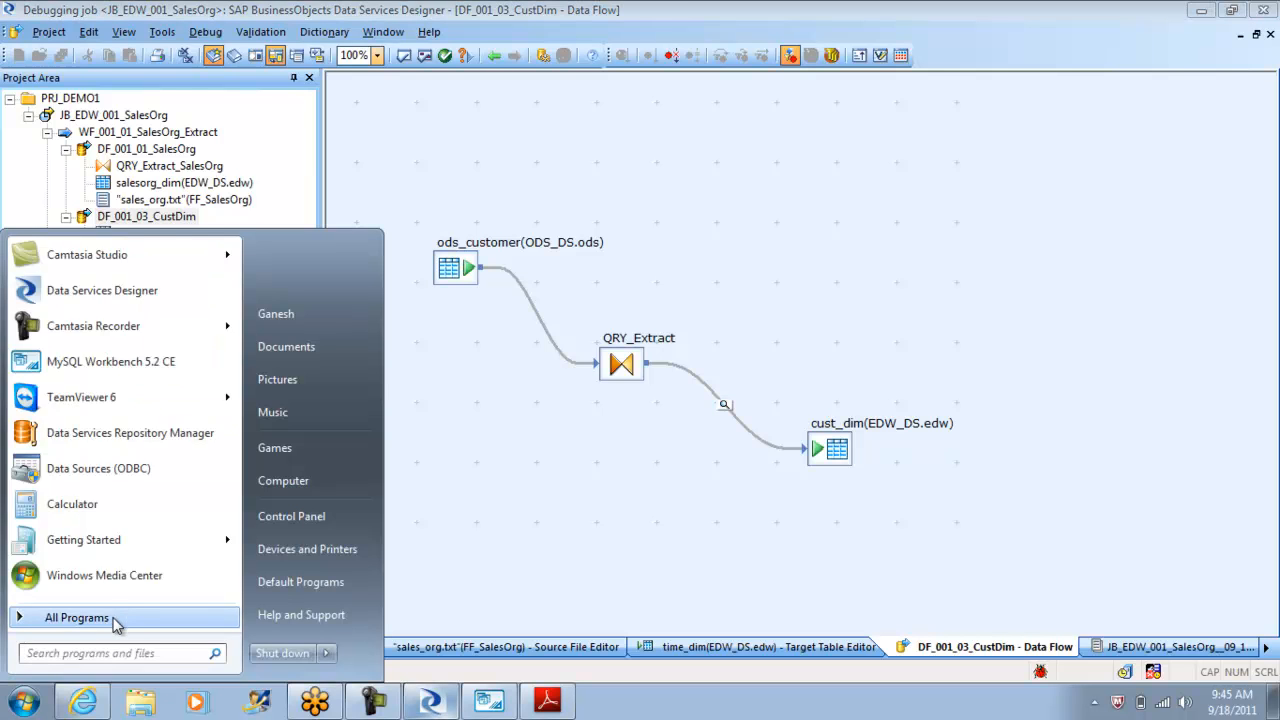
left_click(120, 616)
left_click_drag(236, 522, 240, 490)
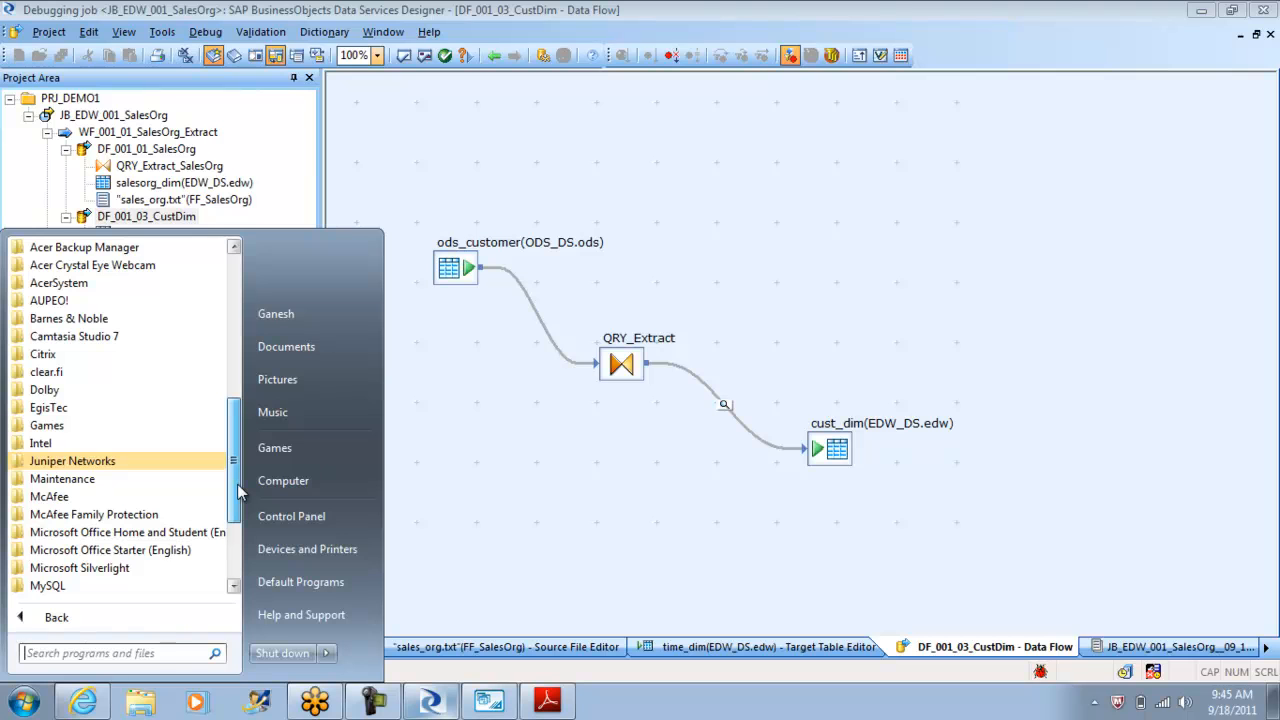
left_click_drag(240, 490, 240, 524)
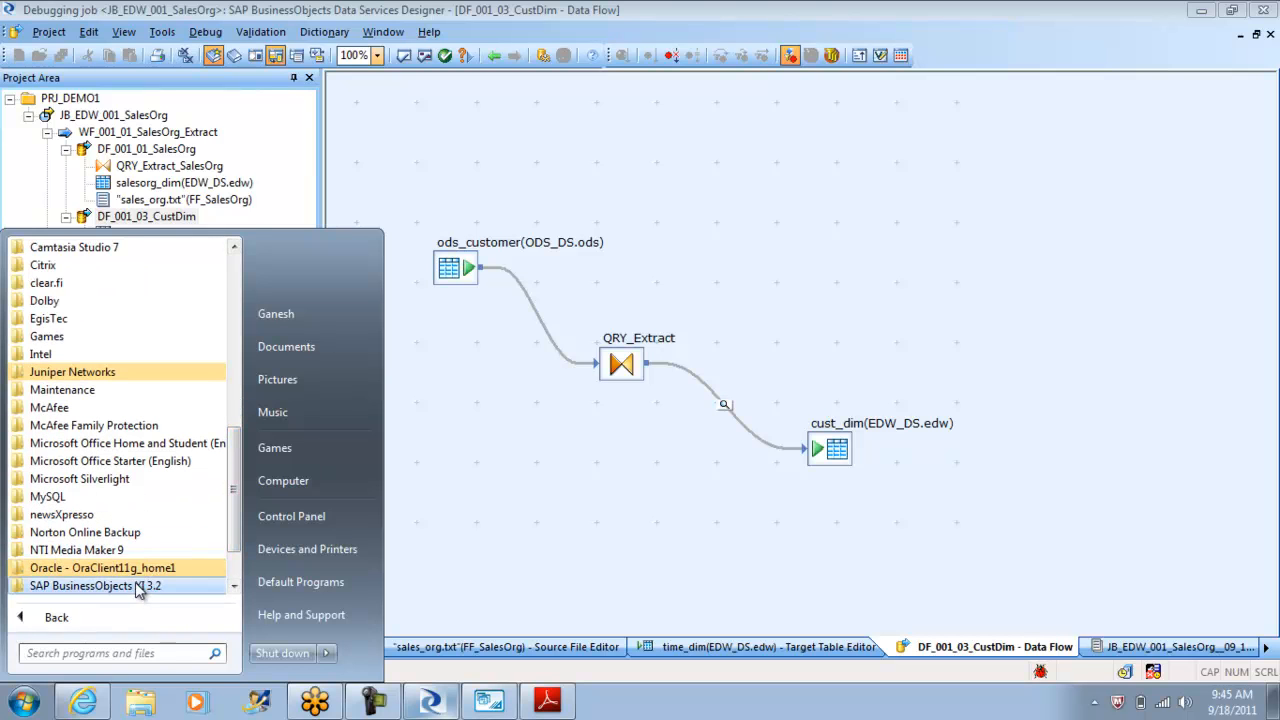
left_click(137, 586)
left_click(140, 585)
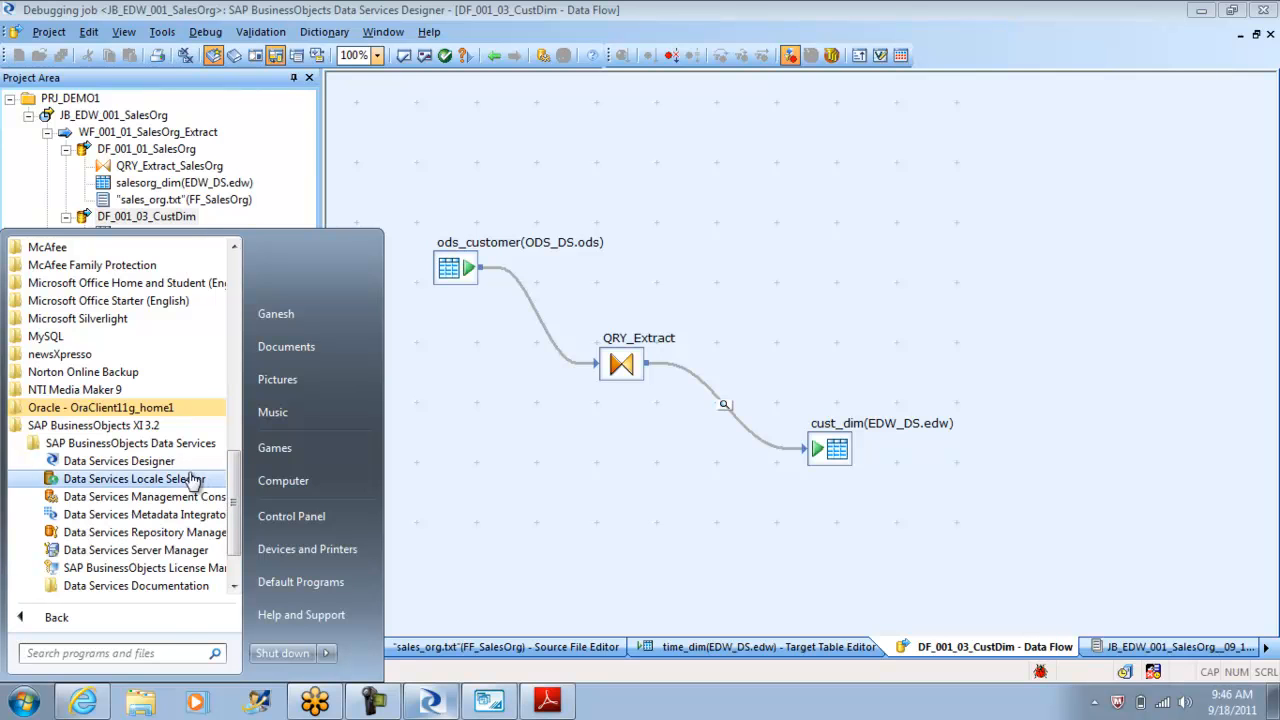
left_click(150, 555)
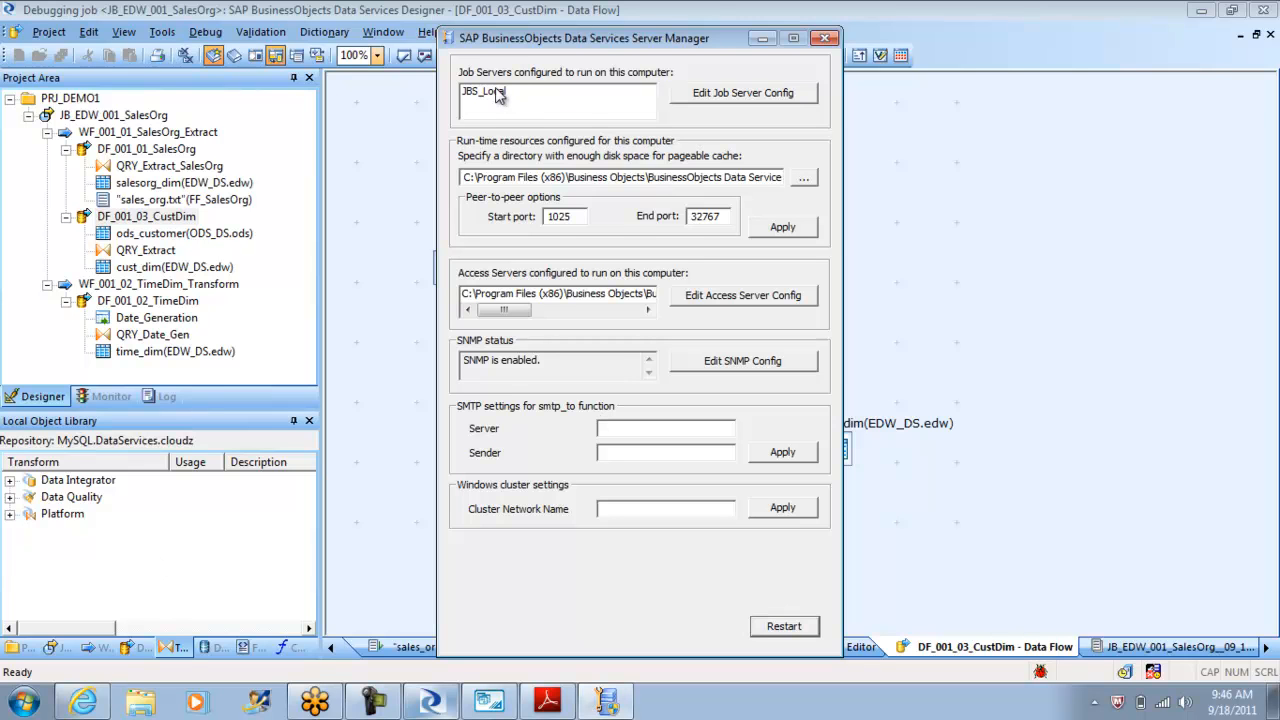
Step: Review the JBS_Local job server's port, adapter support and SNMP communication properties, and close the Server Manager
left_click(700, 100)
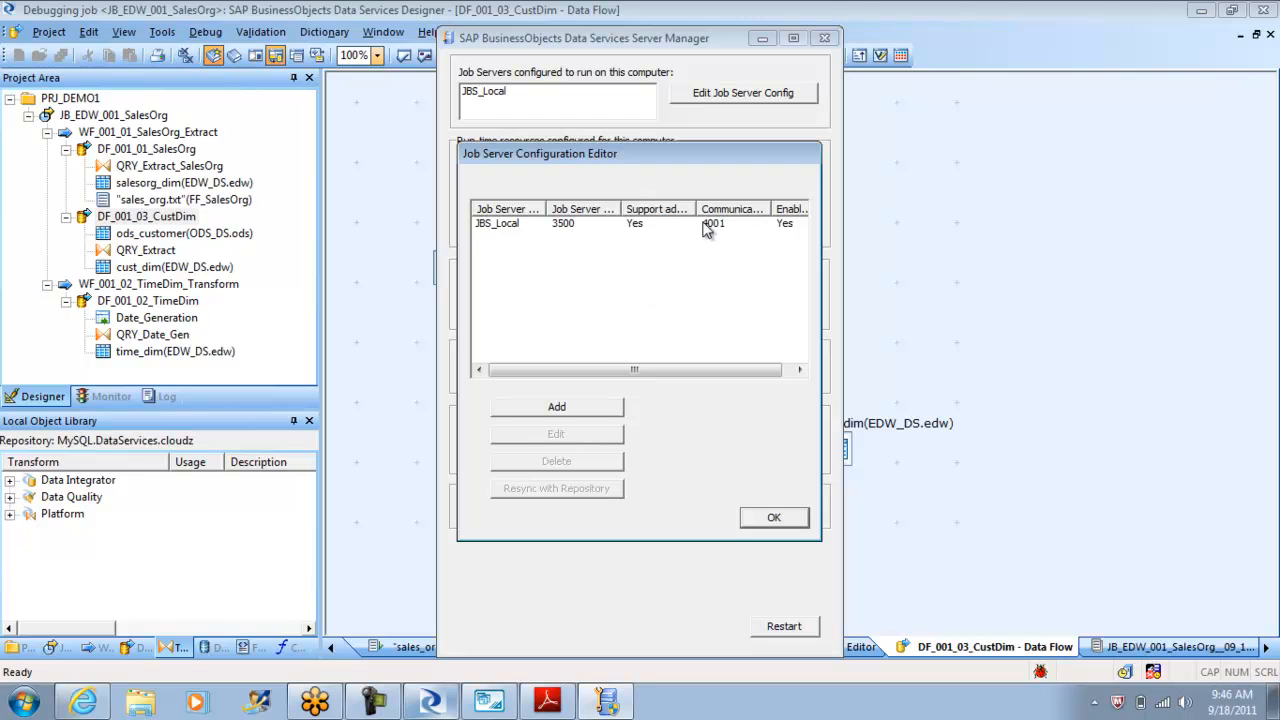
left_click_drag(698, 209, 724, 211)
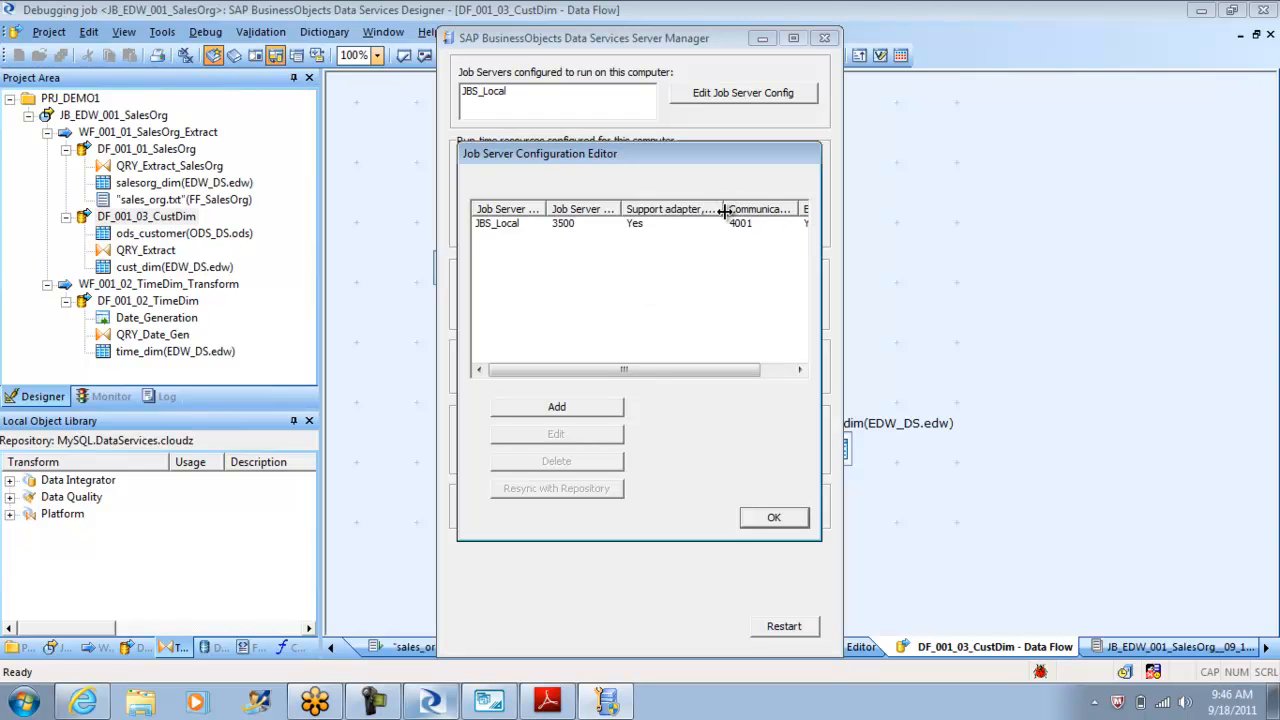
left_click_drag(724, 209, 699, 209)
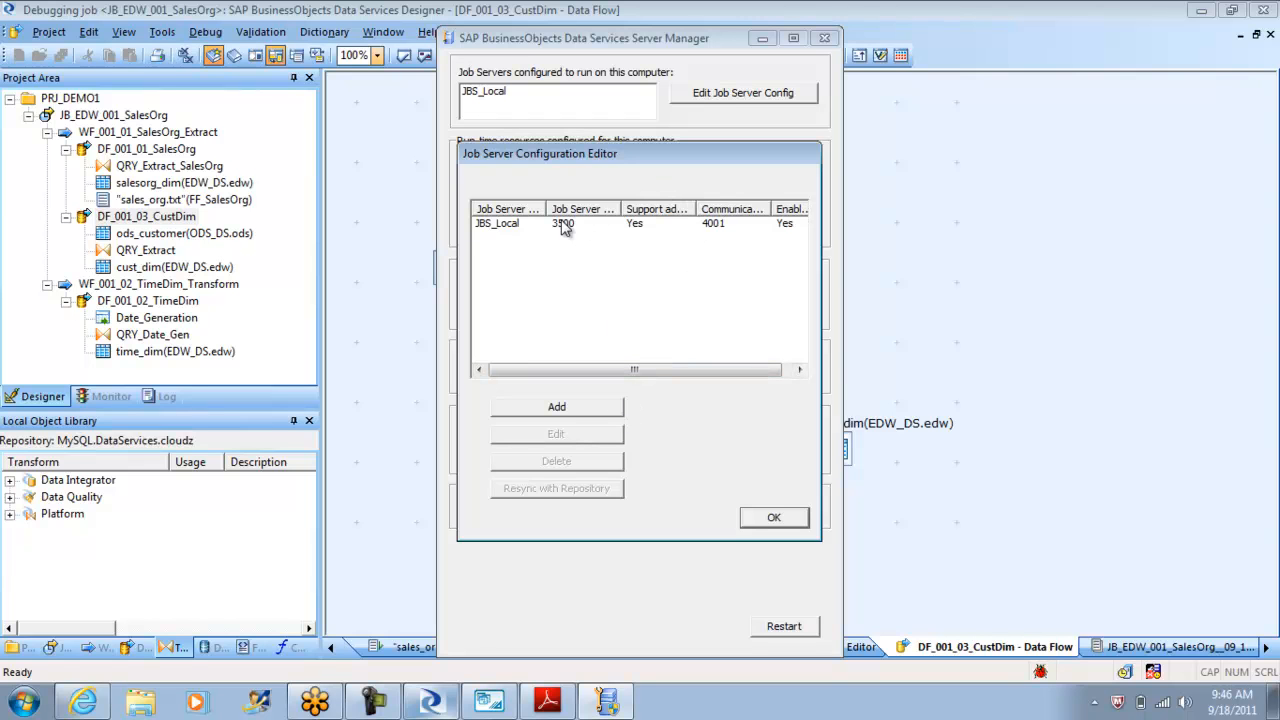
left_click(508, 230)
left_click(577, 440)
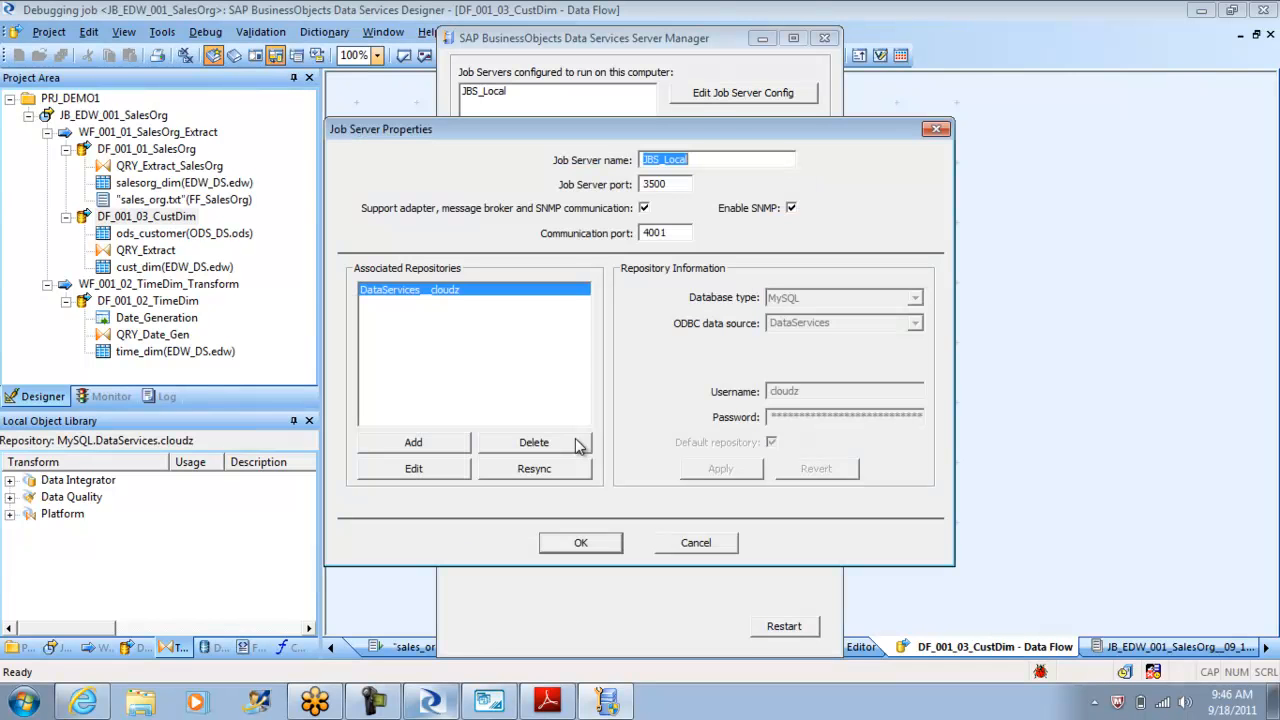
left_click(644, 209)
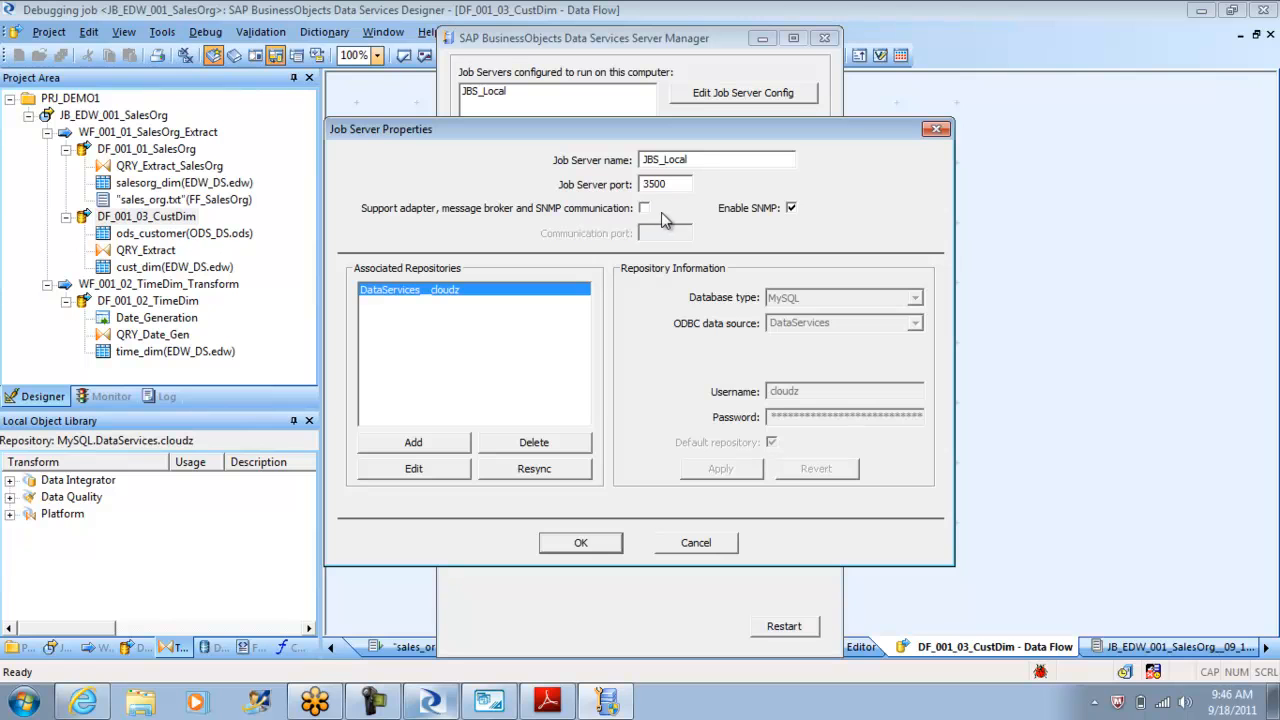
left_click(644, 209)
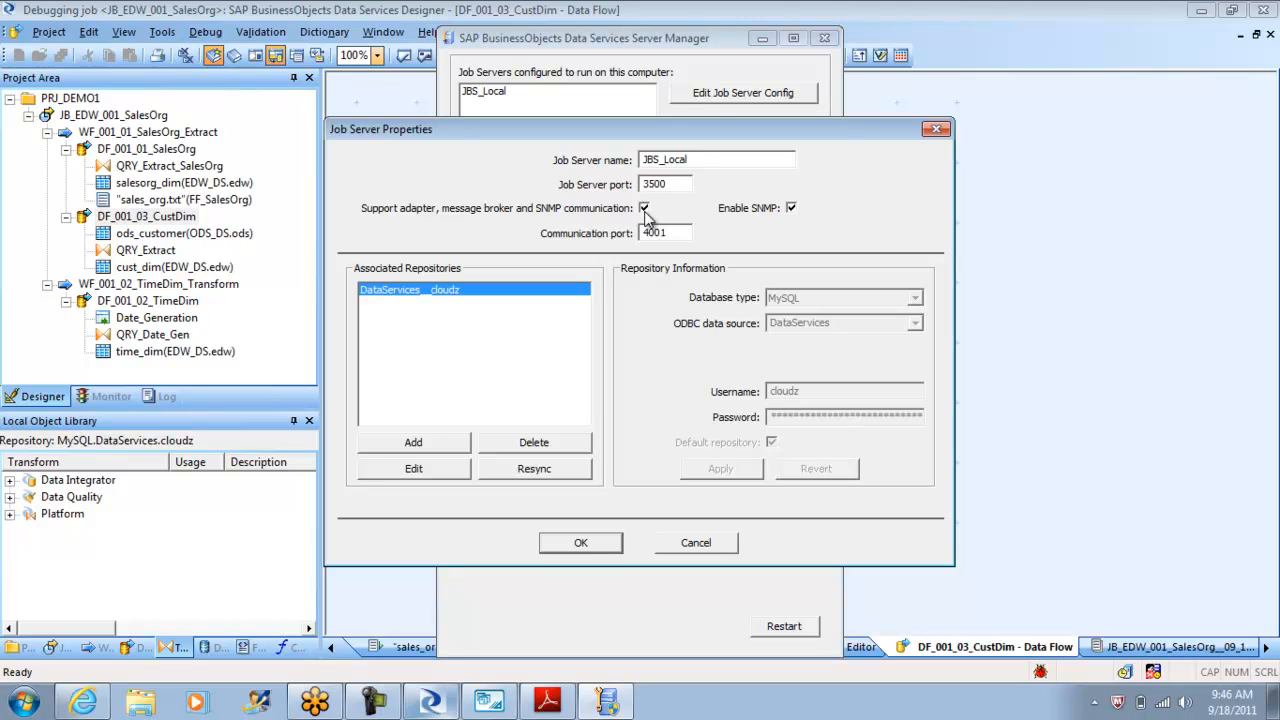
left_click(703, 545)
left_click(786, 518)
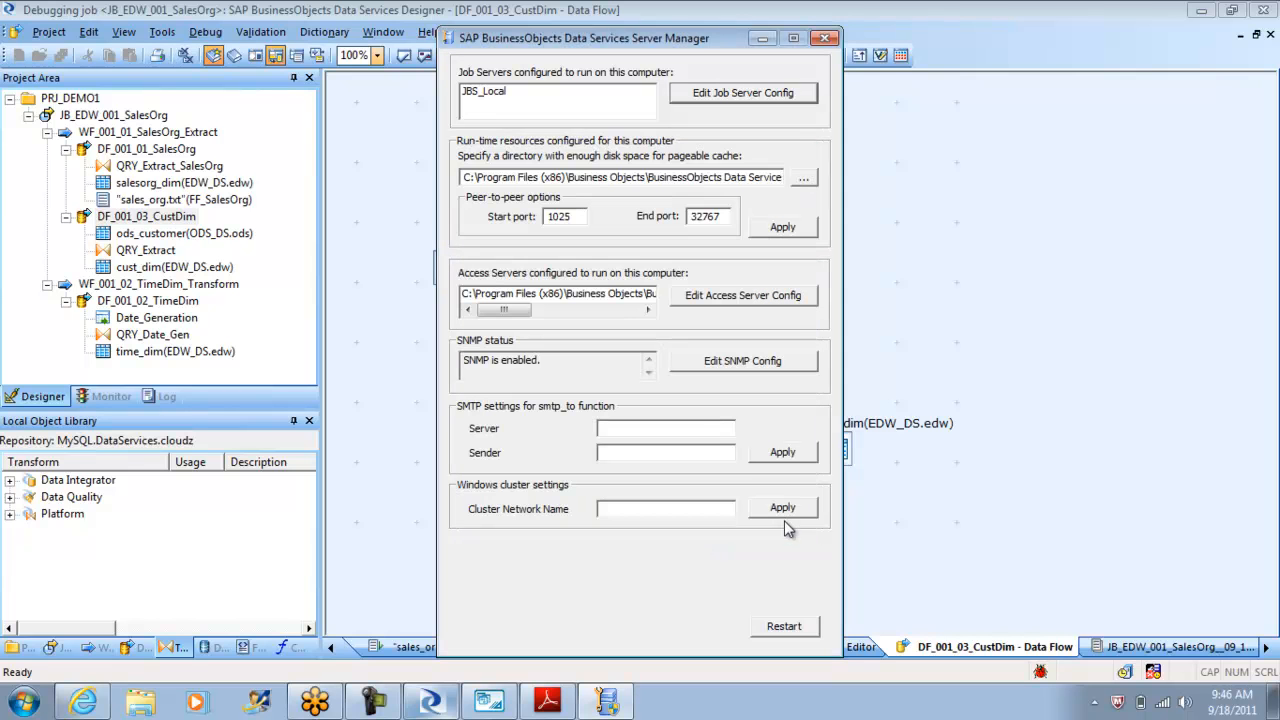
left_click(825, 40)
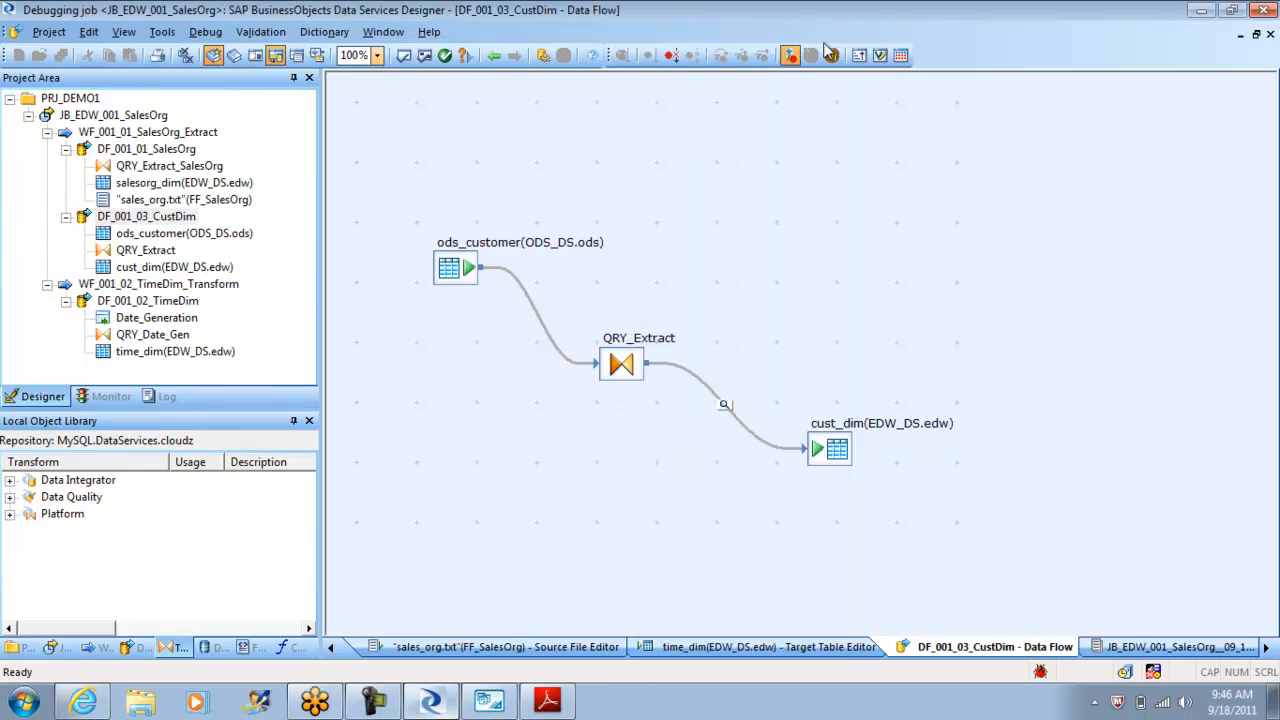
Step: Review the Designer's general, graphics, fonts and attribute value options
left_click(163, 32)
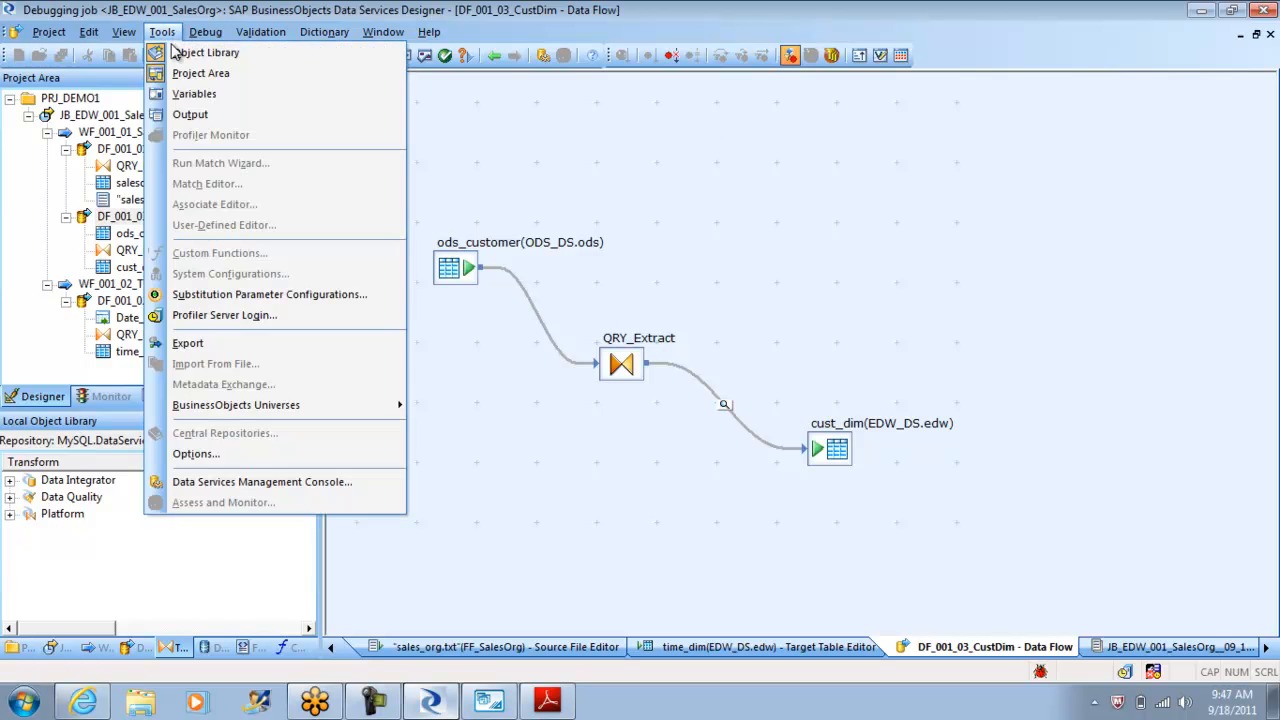
left_click(236, 463)
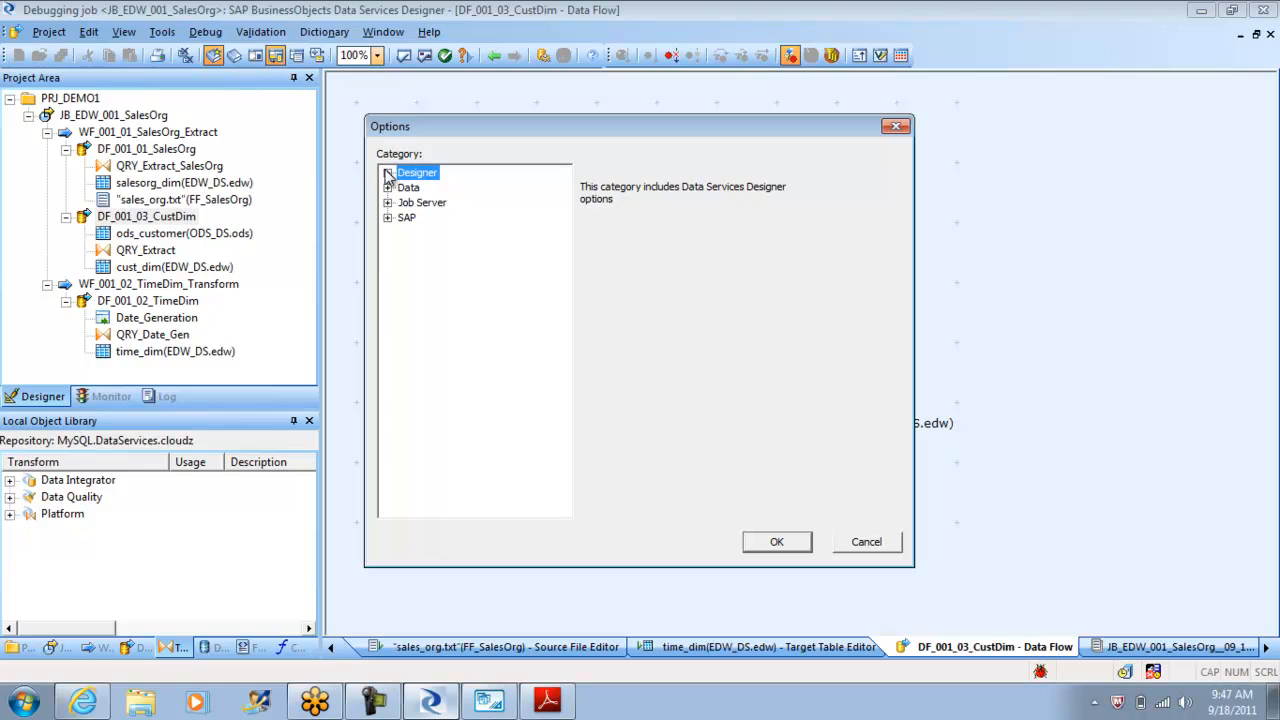
left_click(388, 173)
left_click(444, 203)
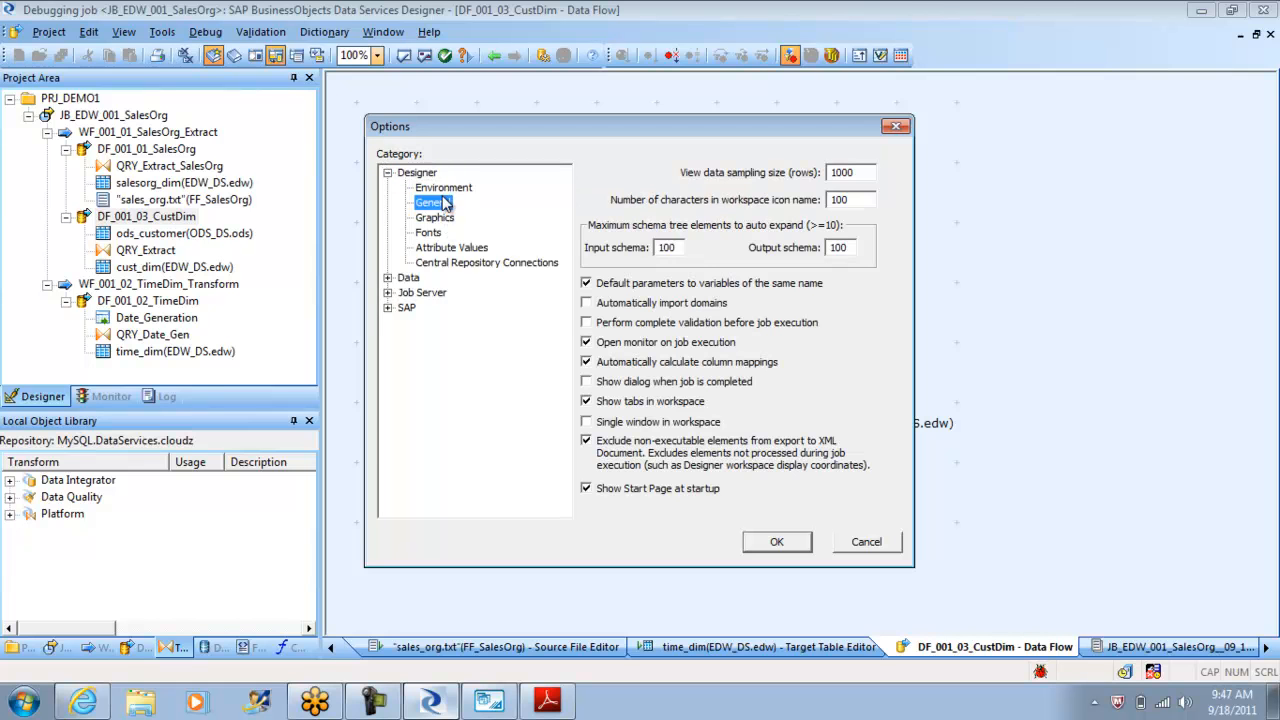
left_click(434, 220)
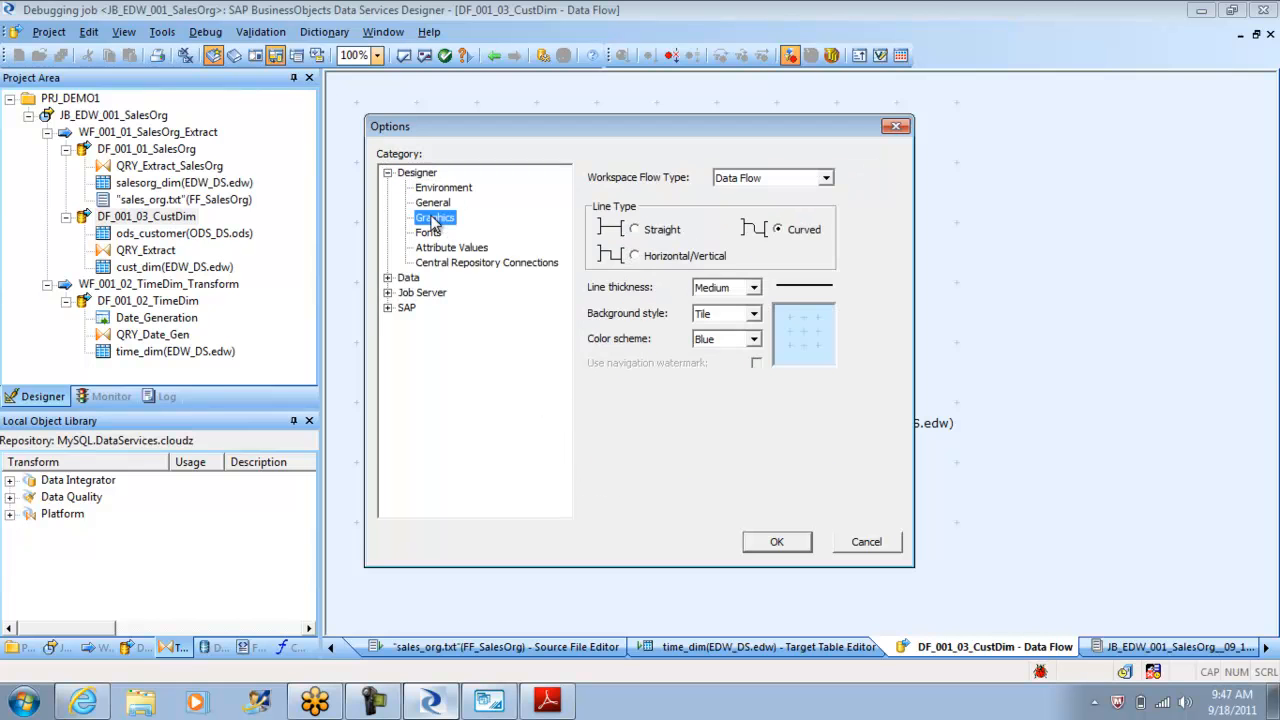
left_click(429, 233)
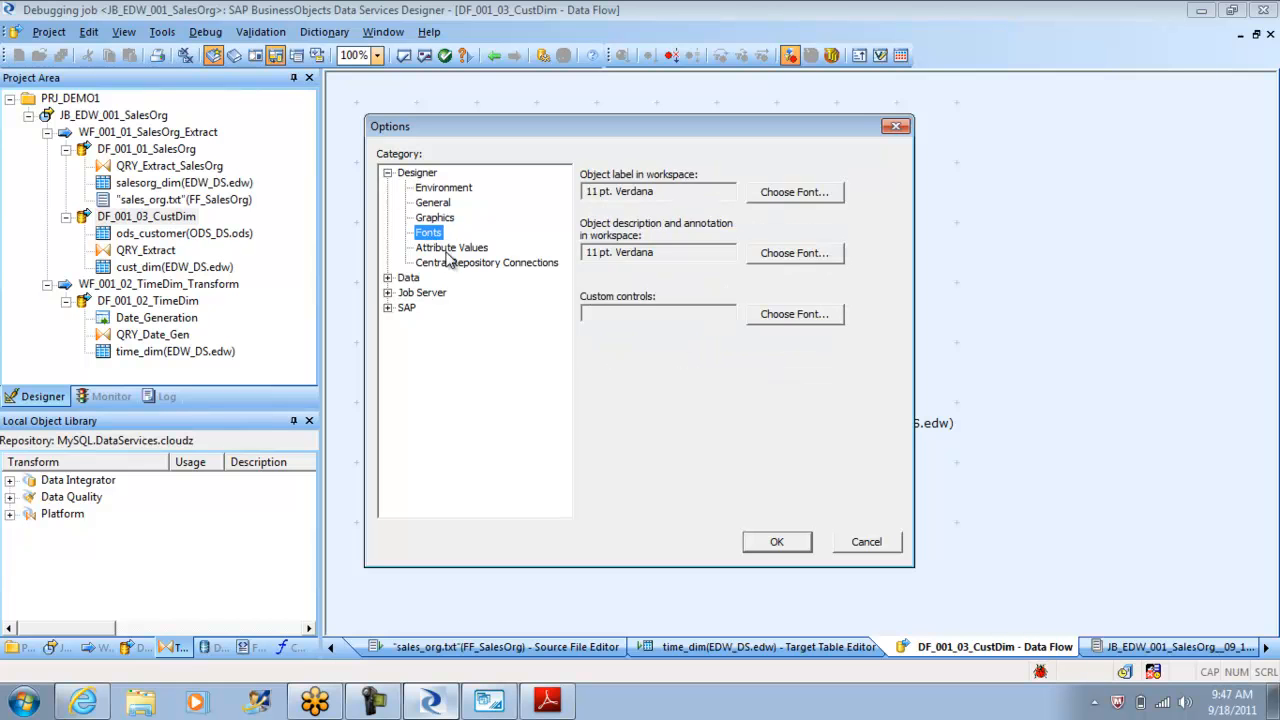
left_click(449, 250)
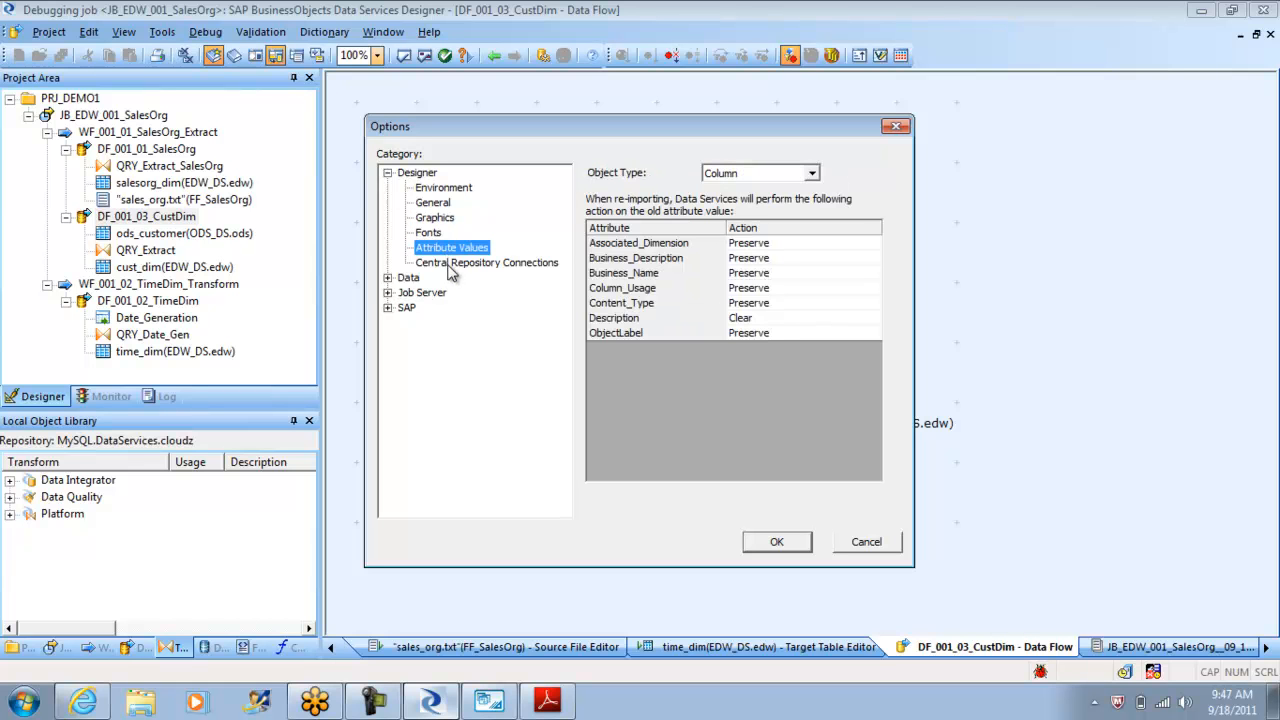
Step: Enable the Designer environment option that lets Designer set the port for Job Server communication, and acknowledge the restart notice
left_click(443, 189)
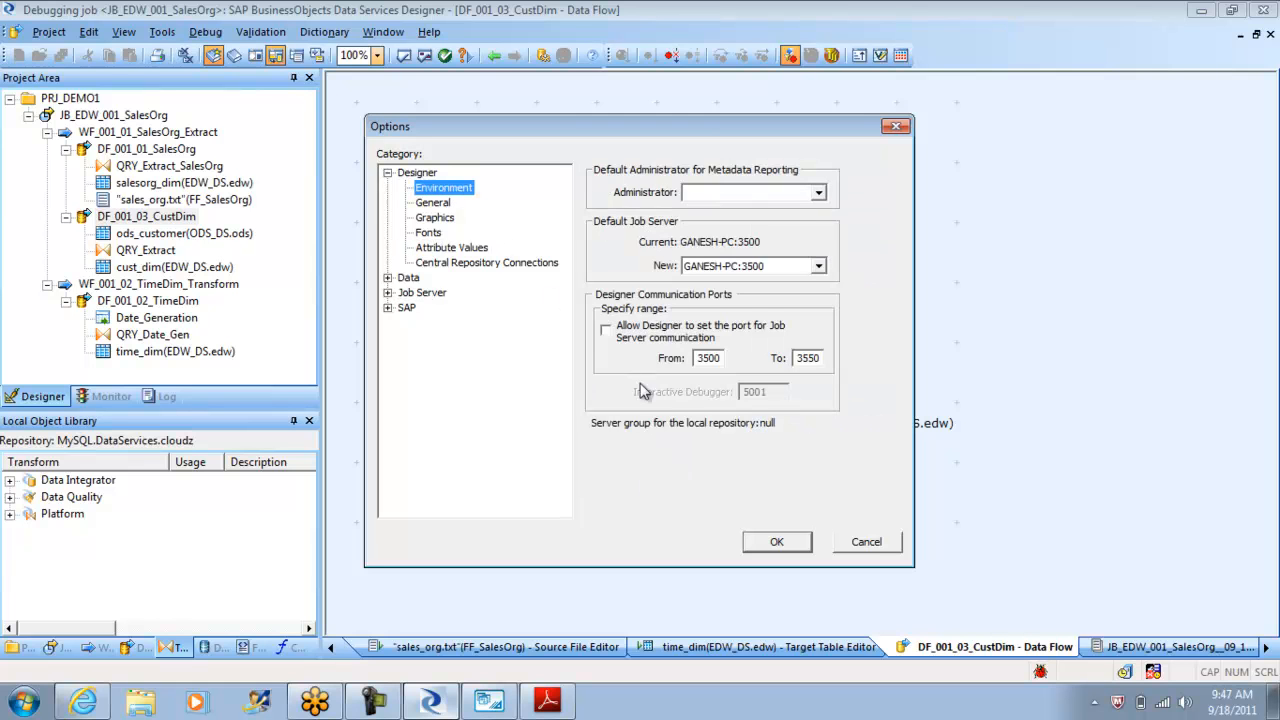
key("Tab")
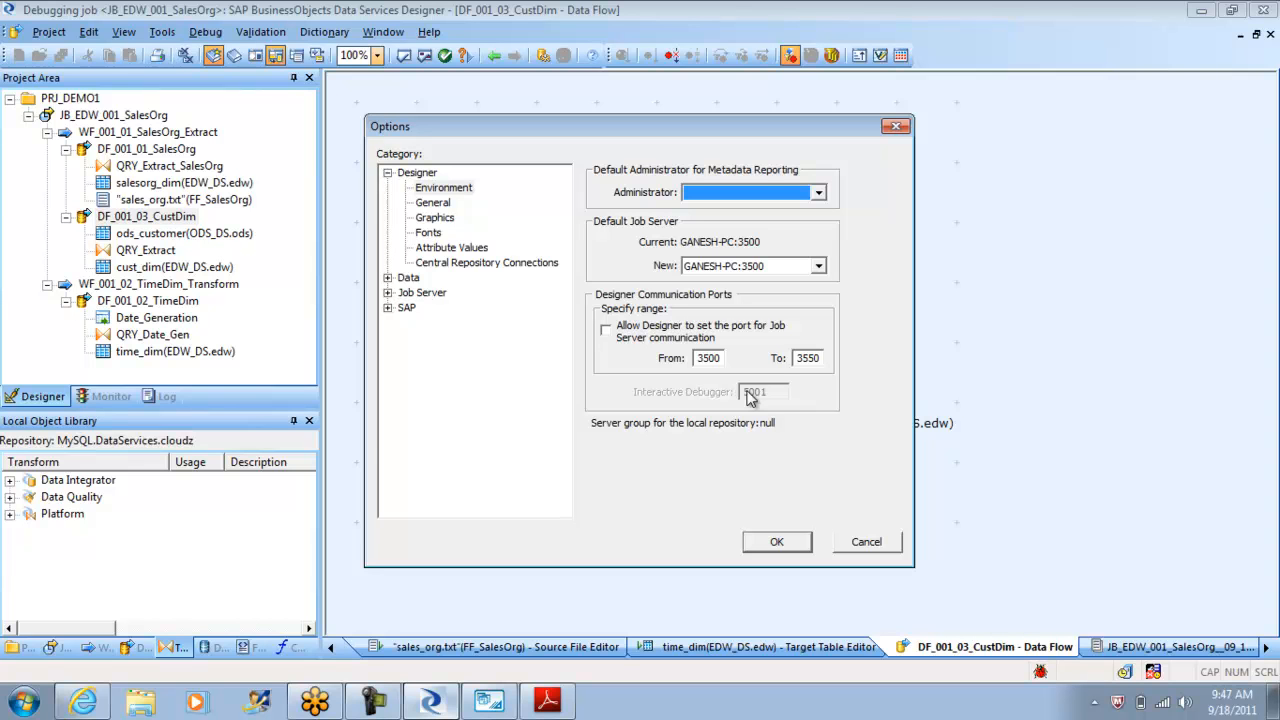
left_click(608, 333)
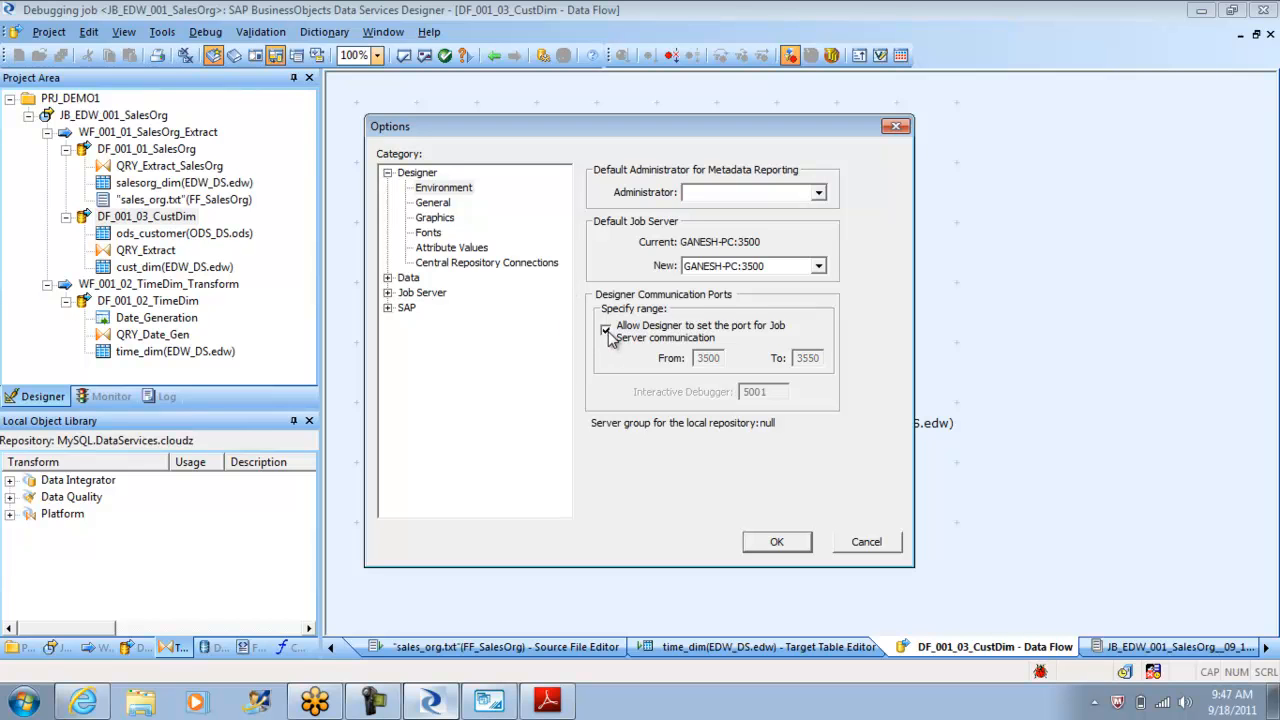
left_click(755, 395)
left_click(777, 542)
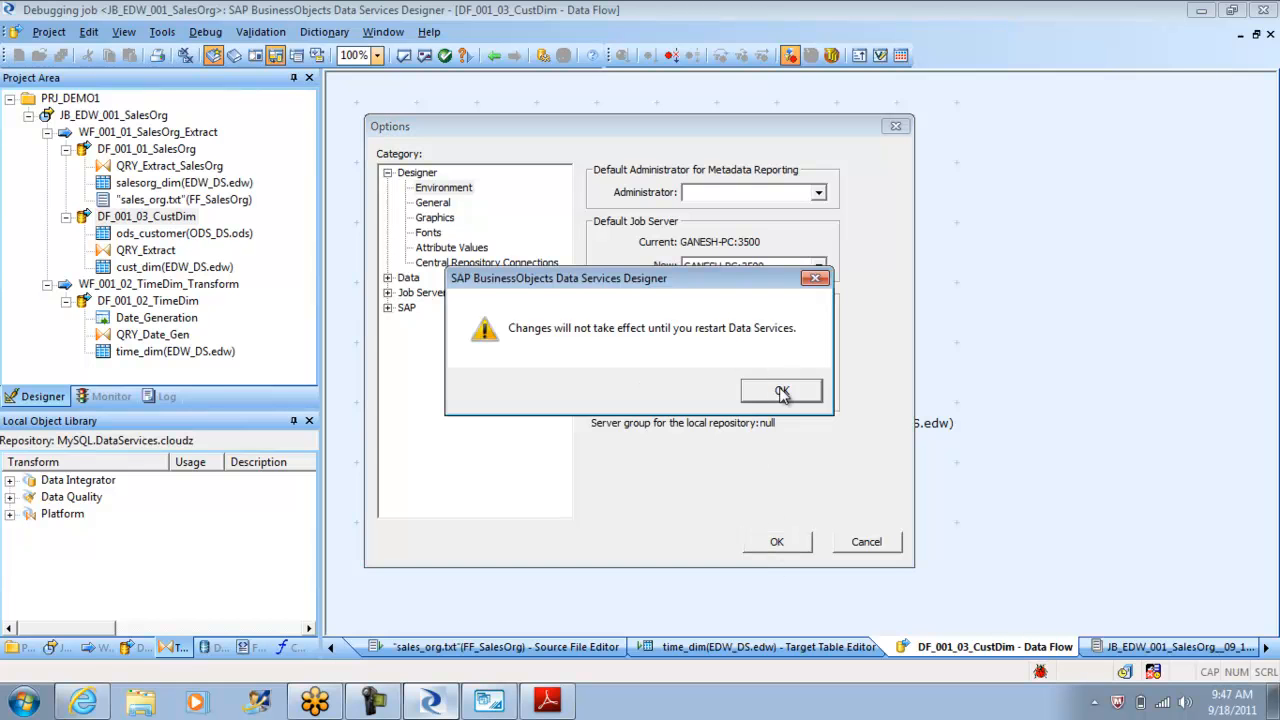
left_click(785, 393)
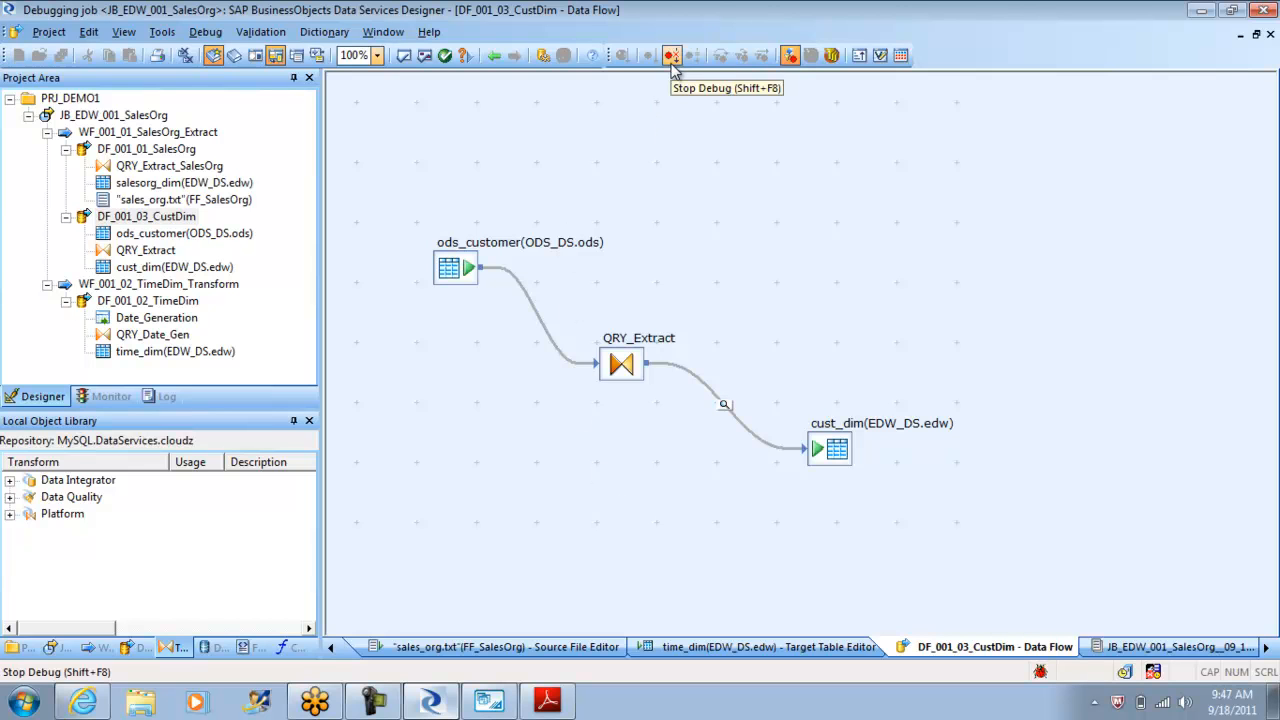
Step: Display the call stack and the trace output of the debugging job
left_click(205, 32)
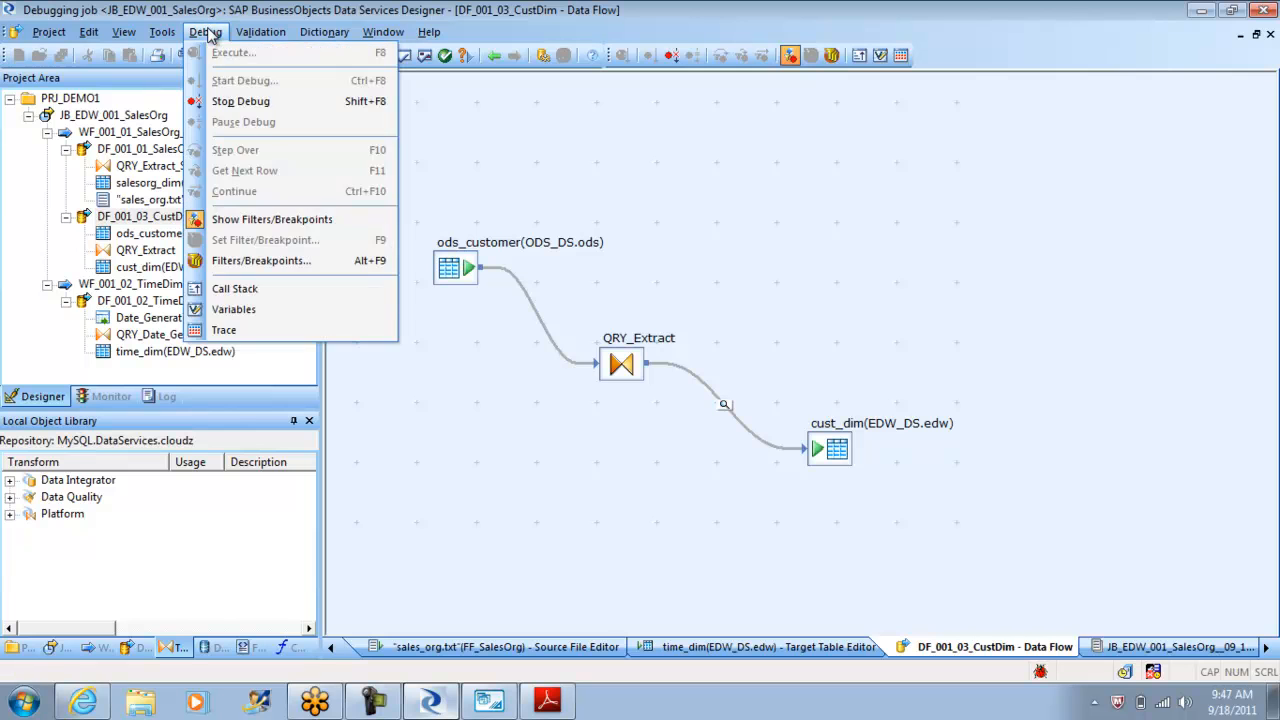
left_click(232, 289)
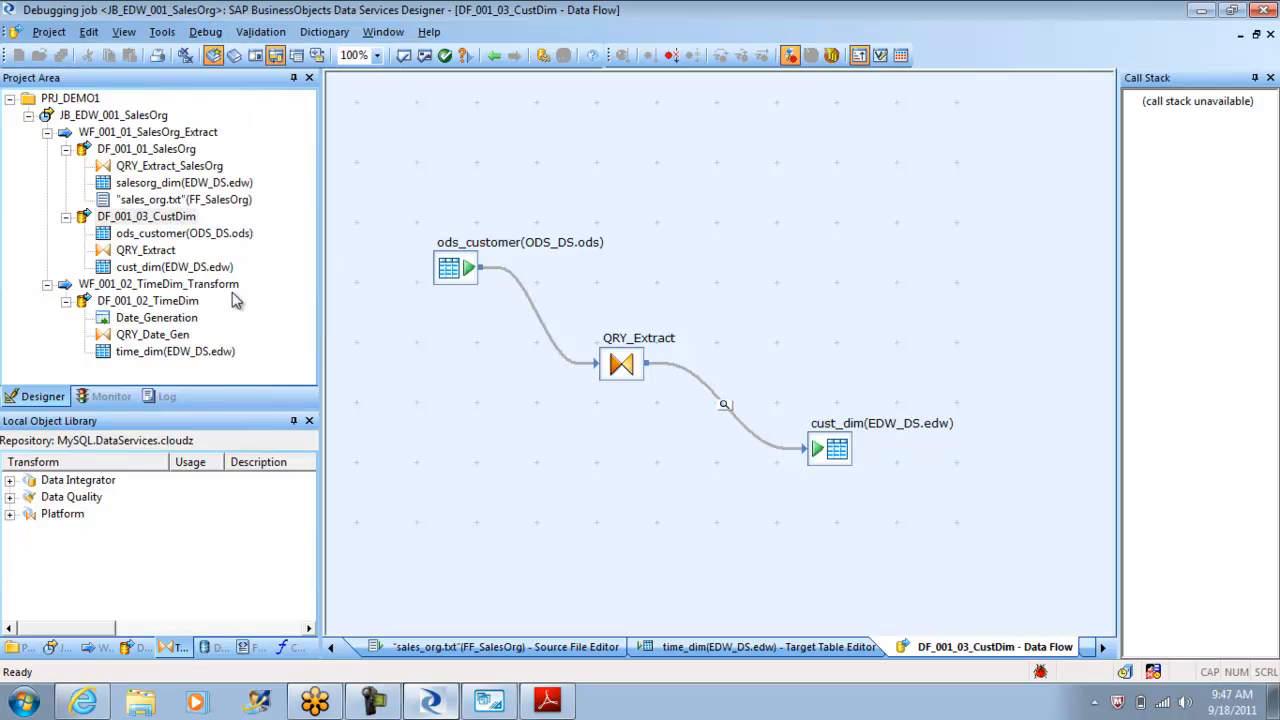
left_click(206, 33)
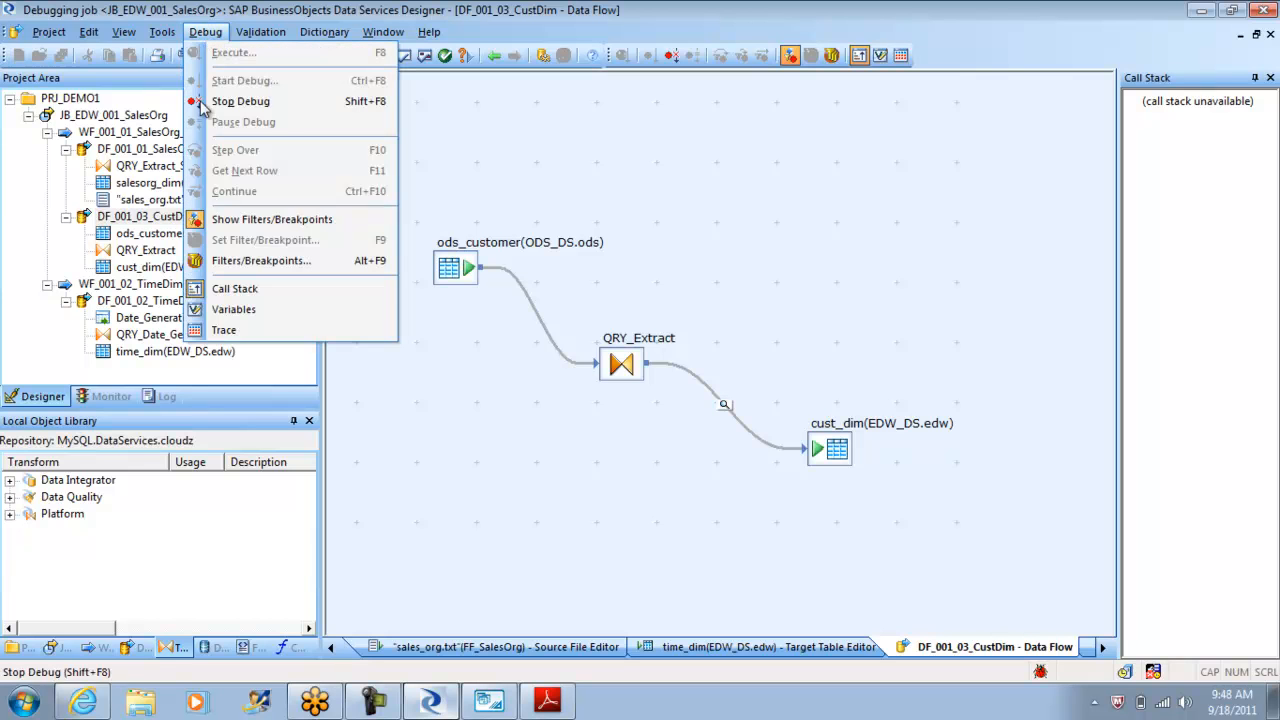
left_click(226, 331)
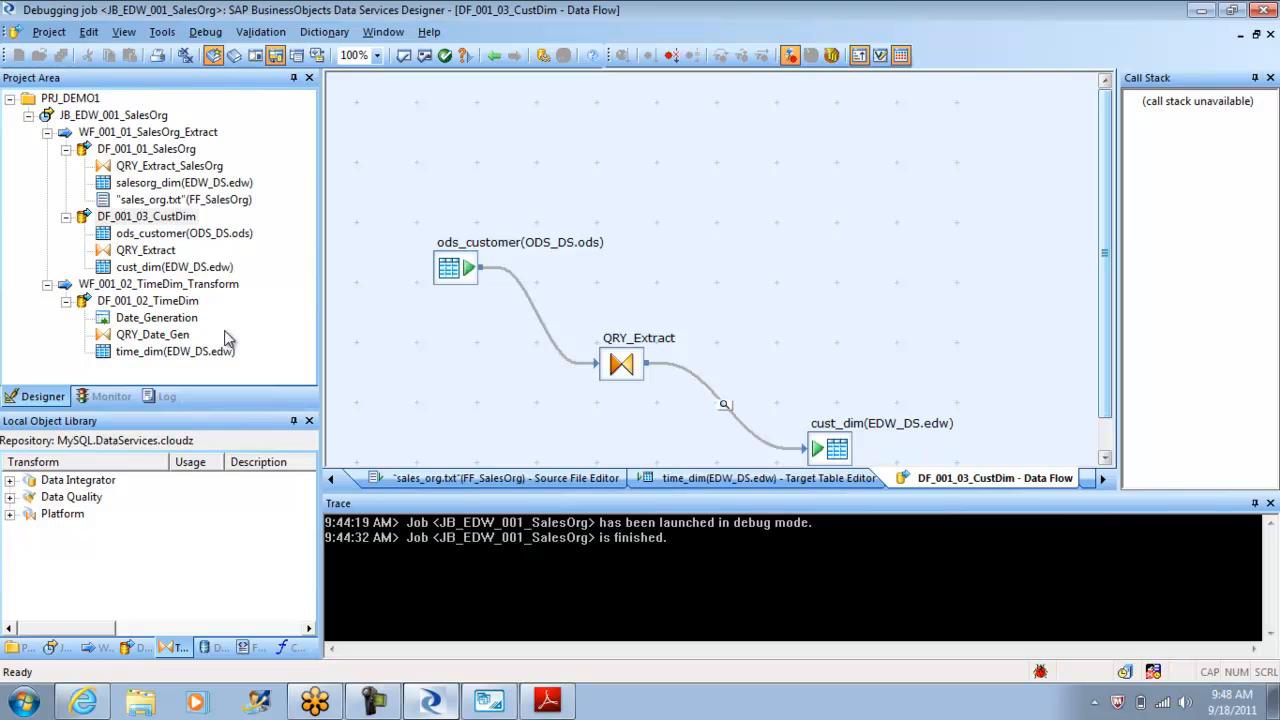
Step: Check the debugger's overall list of filters and breakpoints without making changes, and hide the call stack
left_click(204, 33)
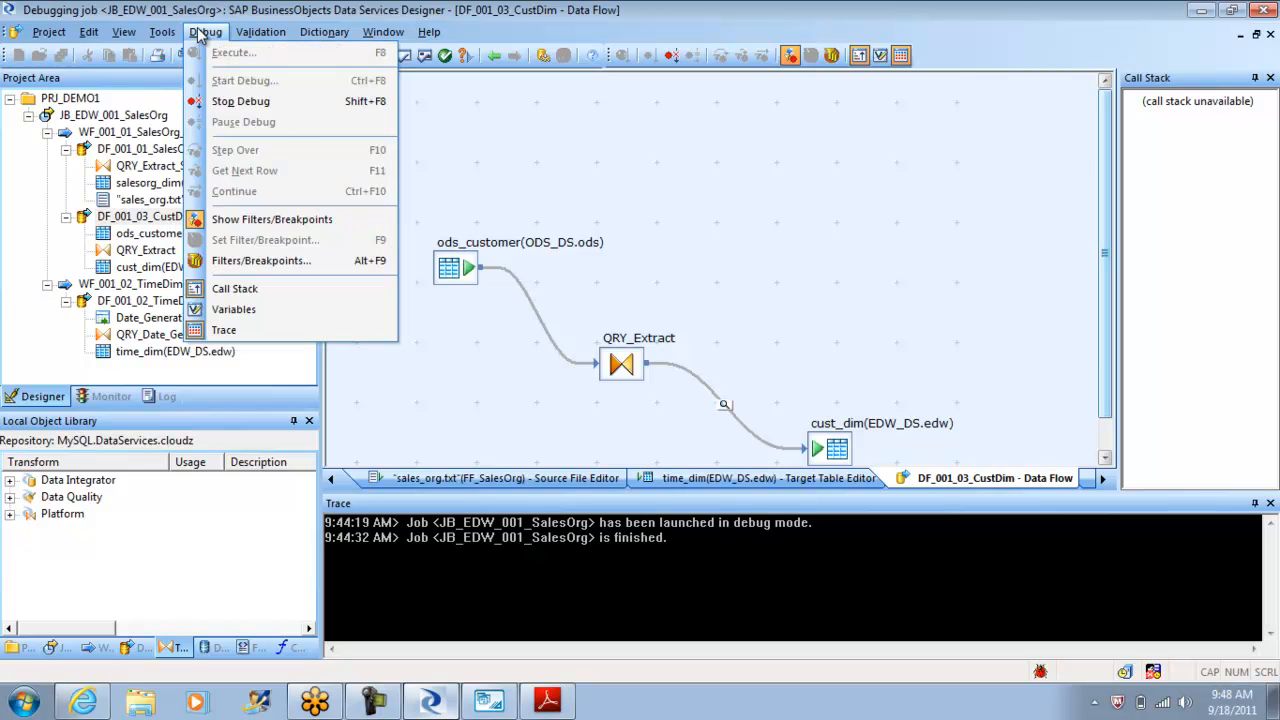
left_click(257, 262)
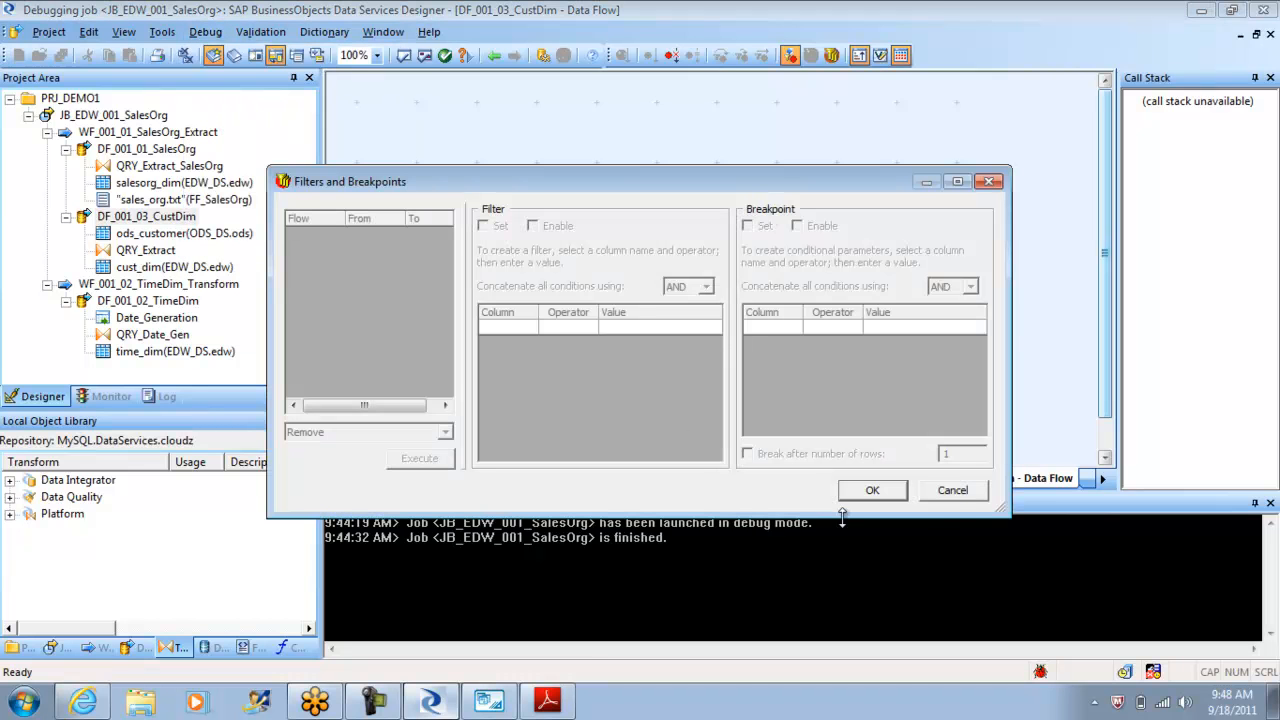
left_click(952, 490)
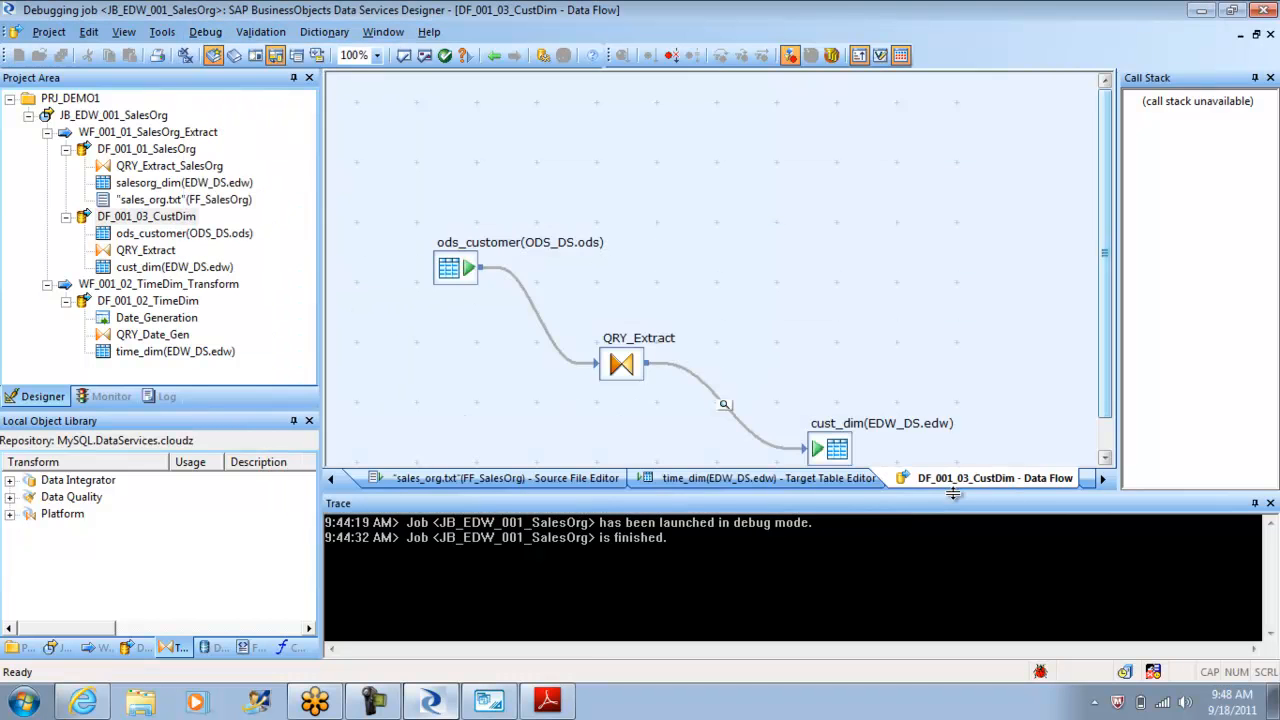
left_click(1270, 78)
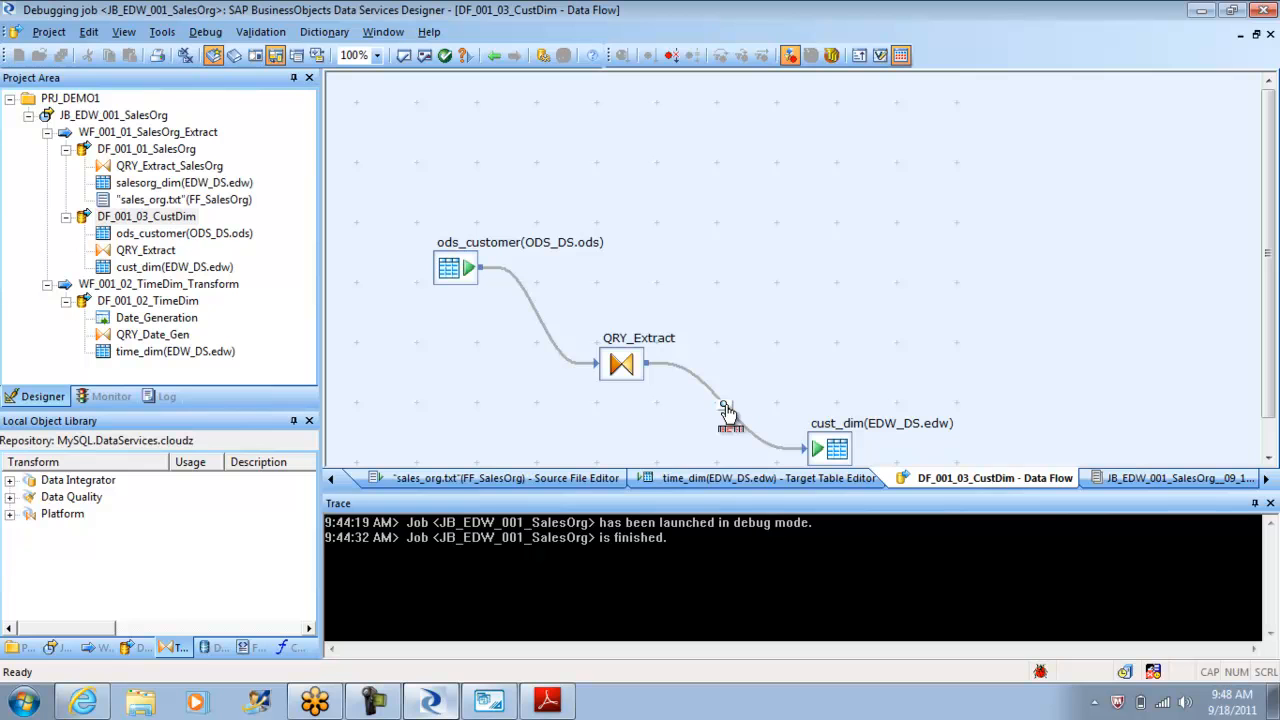
Step: Stop the debug session, and open the JB_EDW_001_SalesOrg job with its project tree branch collapsed
left_click(208, 33)
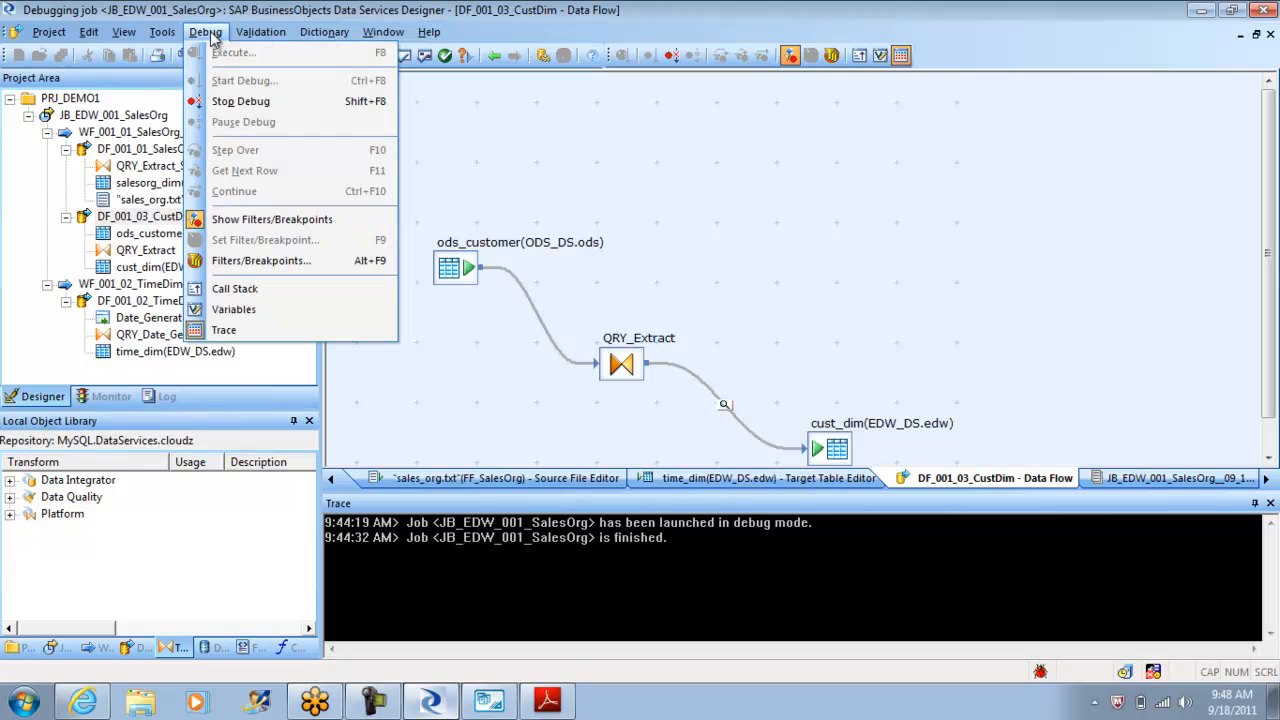
left_click(245, 105)
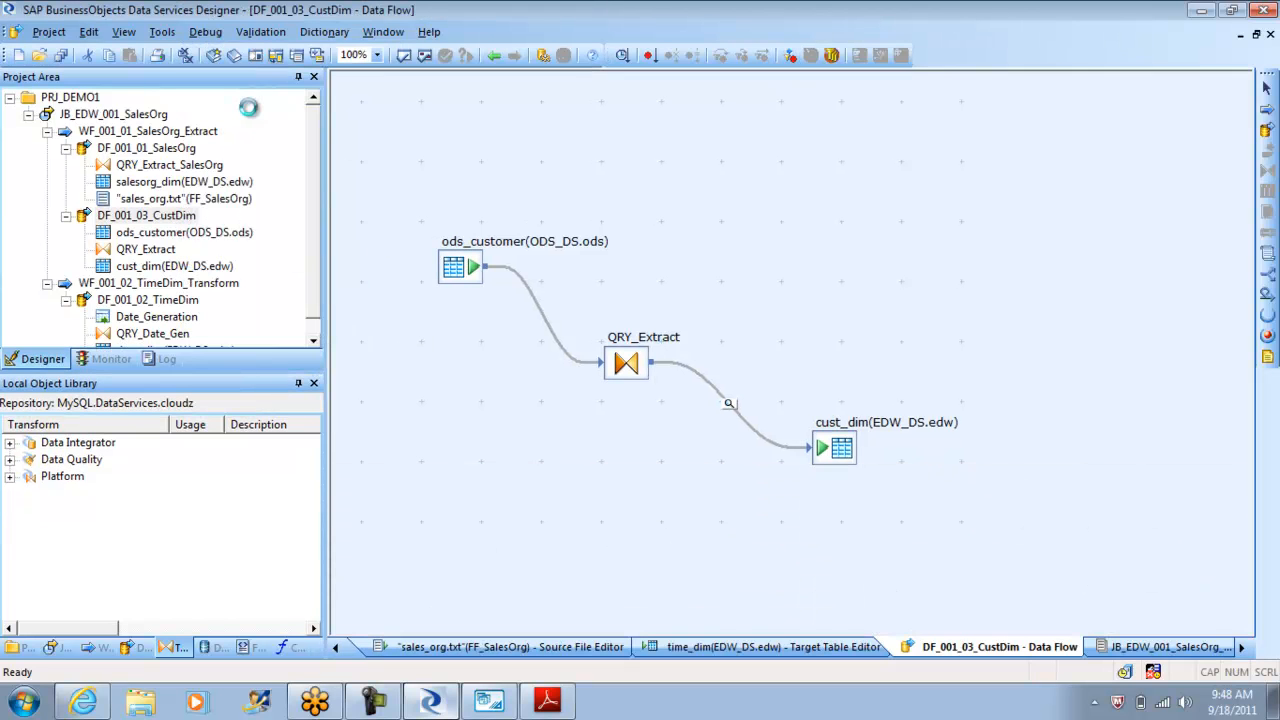
double_click(38, 119)
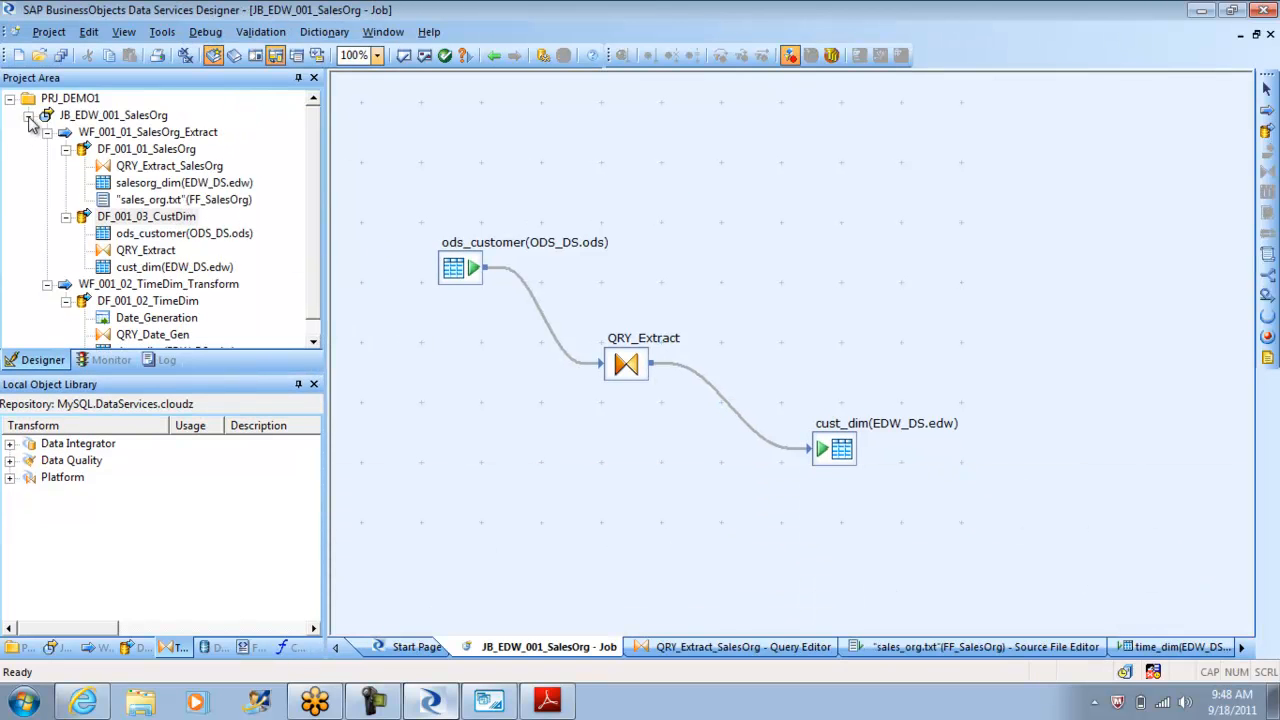
Step: Start debugging JB_EDW_001_SalesOrg, save the changed DF_001_03_CustDim data flow, and cancel the launch at the debug properties
right_click(130, 117)
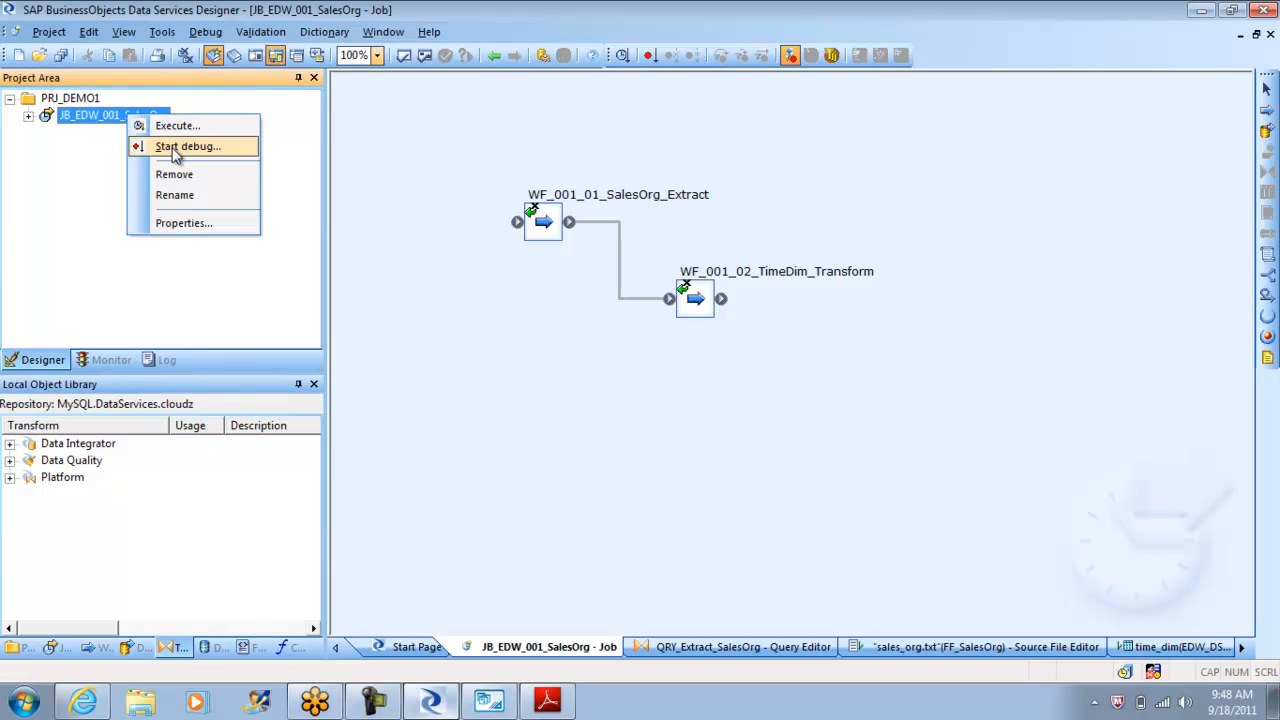
left_click(177, 148)
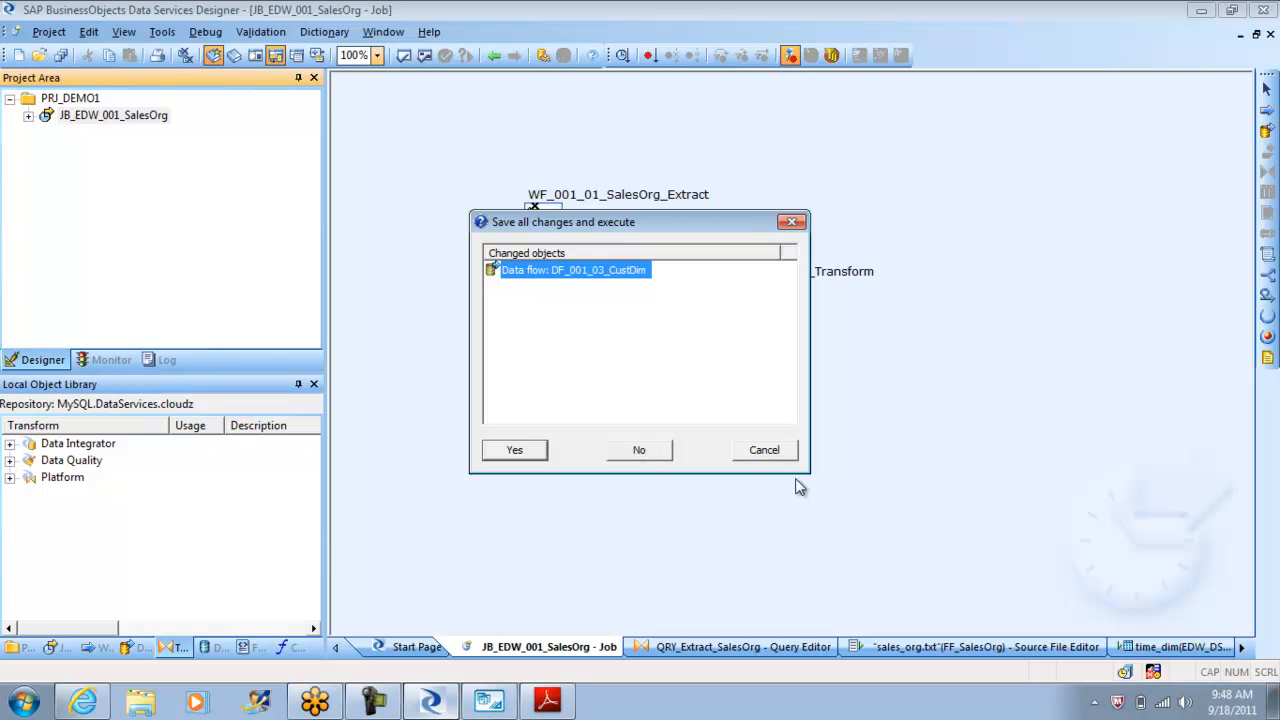
left_click(520, 450)
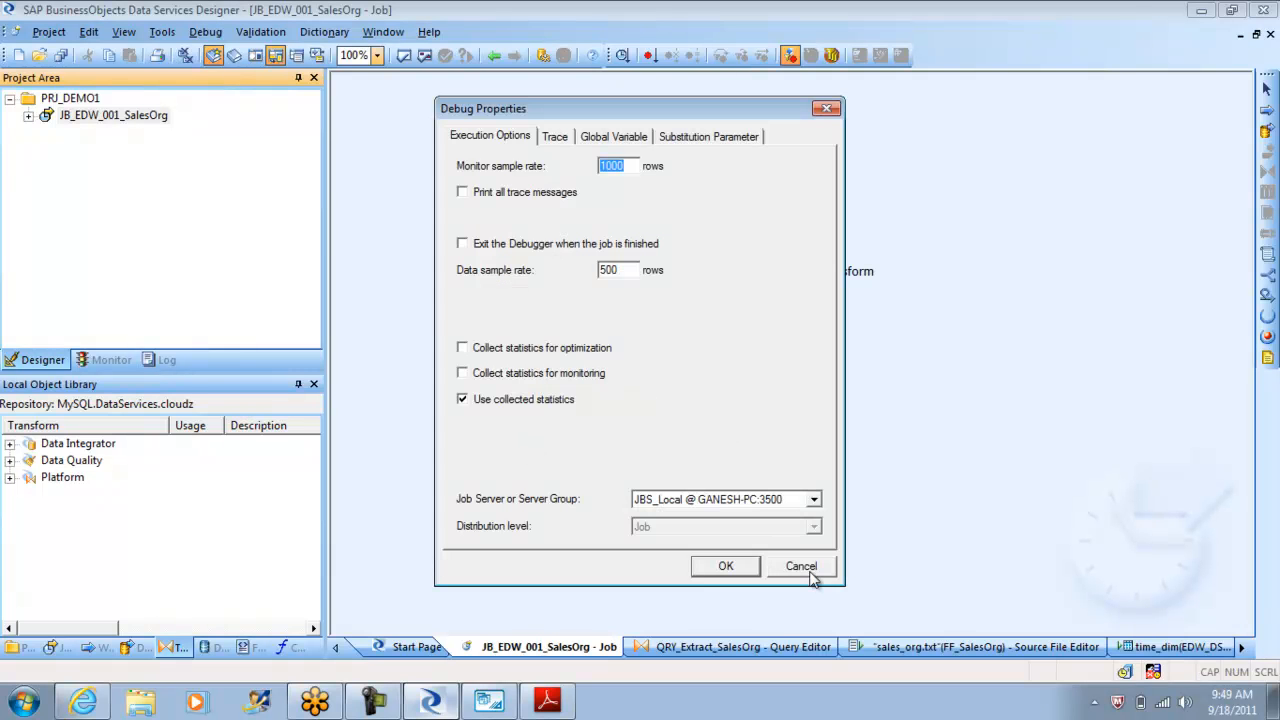
left_click(801, 566)
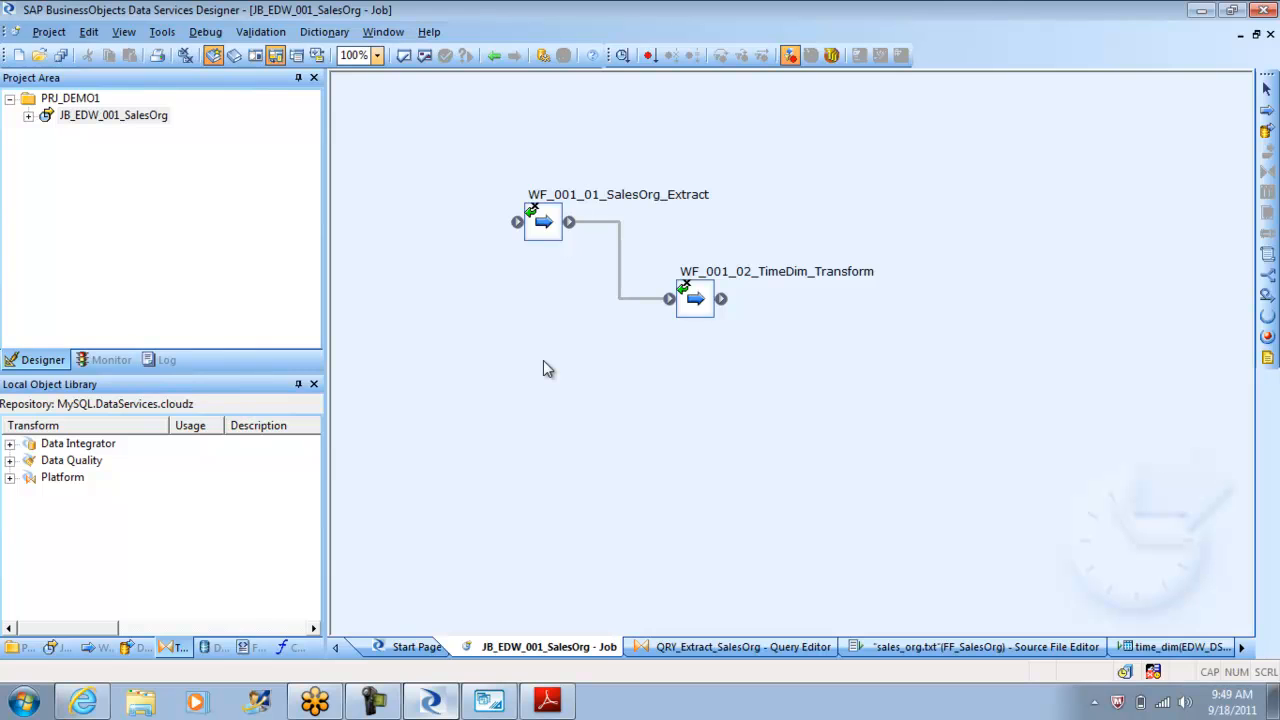